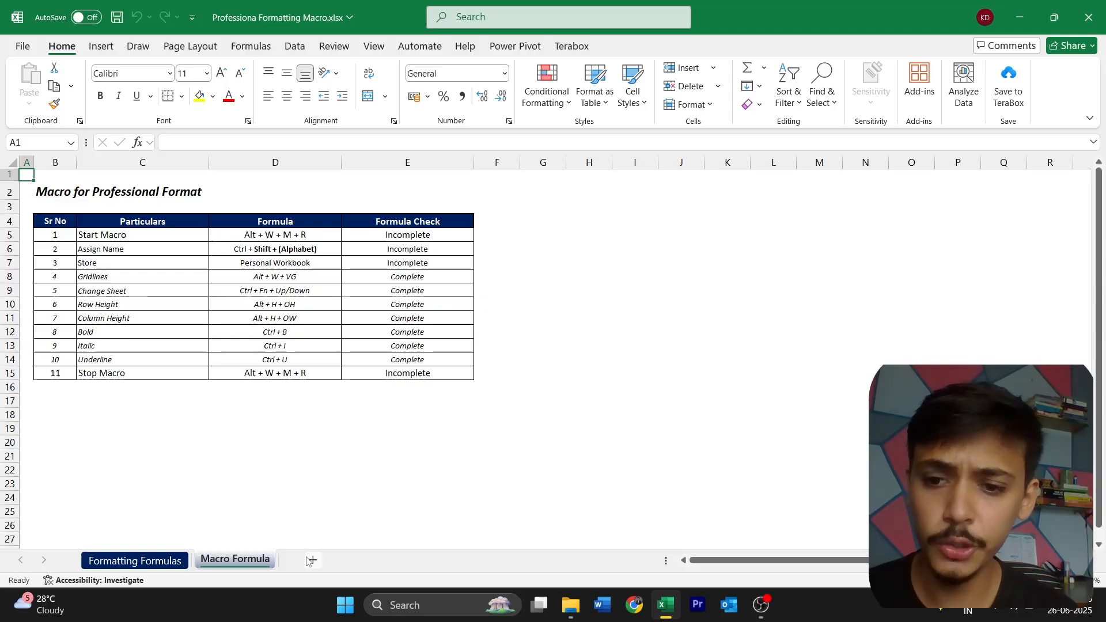
Step: Add a new sheet to the workbook and place it between Formatting Formulas and Macro Formula
click(309, 560)
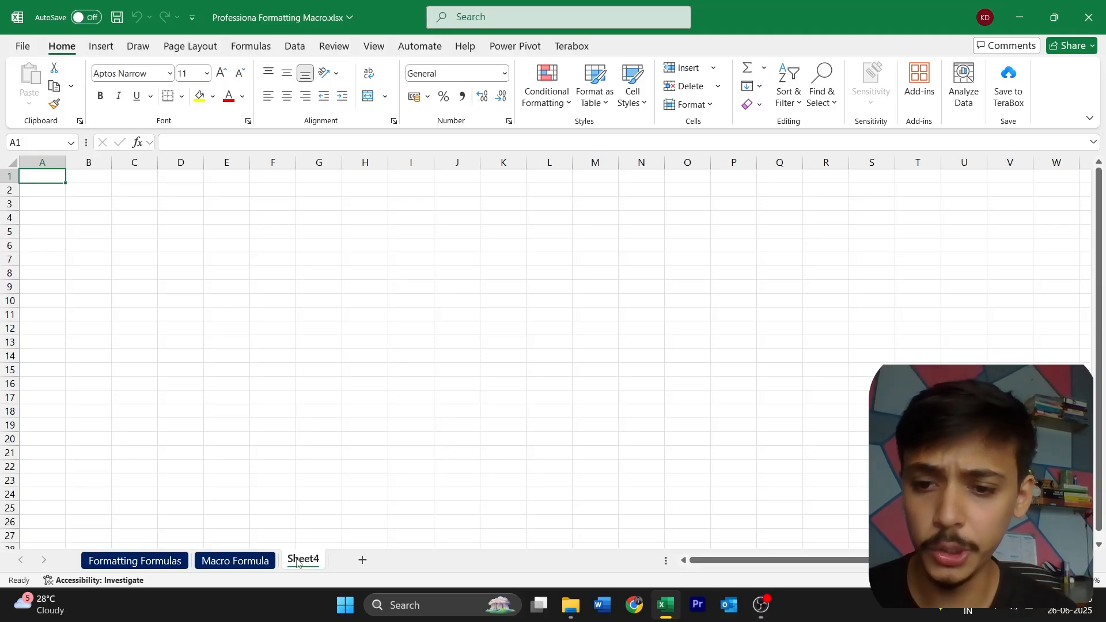
drag(302, 561, 214, 563)
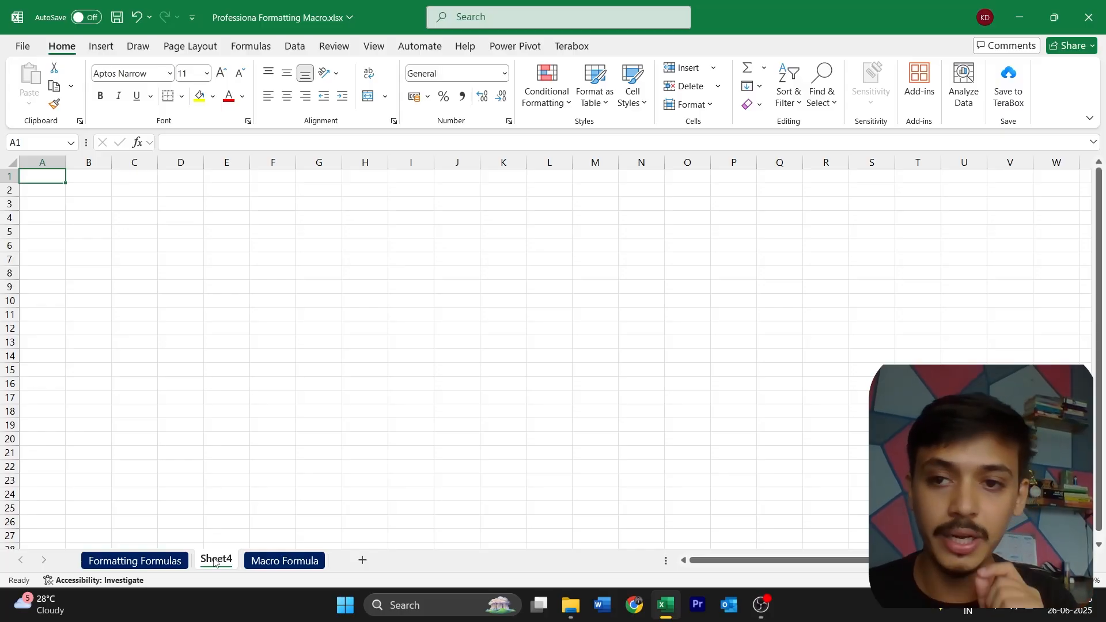
Step: Consult the Gridlines row on the Formatting Formulas sheet, and turn off the gridlines on Sheet4
key(ctrl+Page_Up)
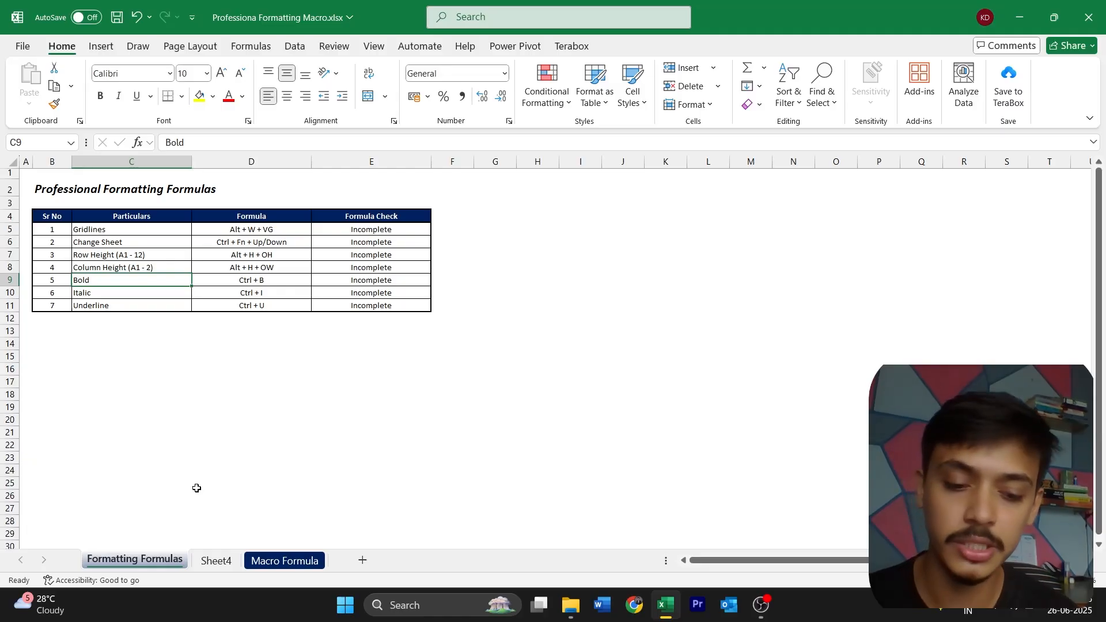
click(125, 231)
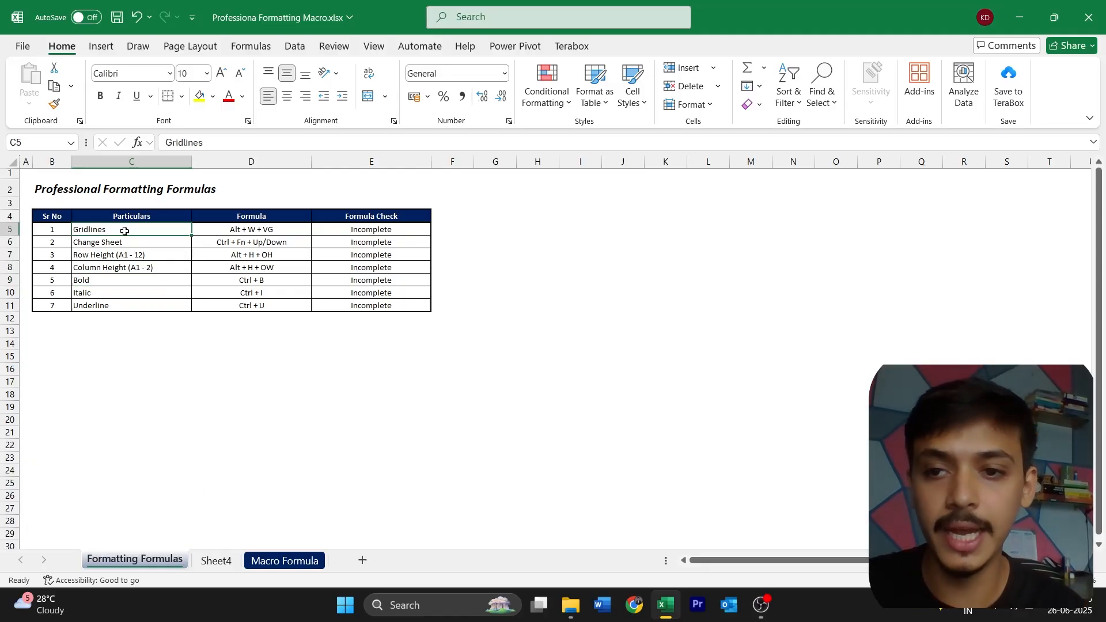
key(ctrl+Page_Down)
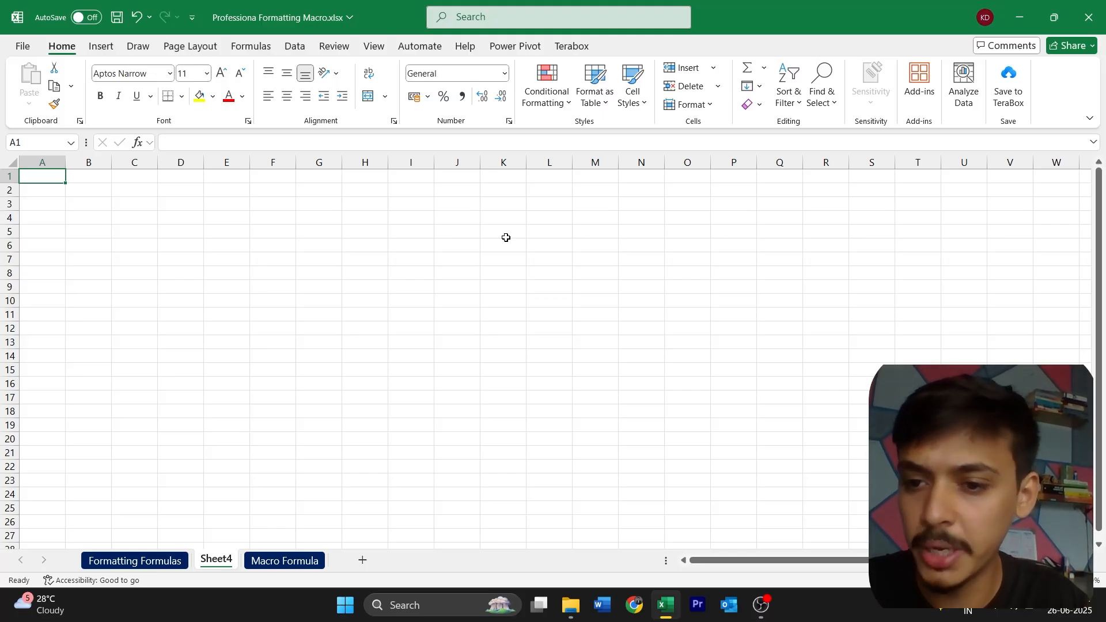
key(ctrl+Page_Up)
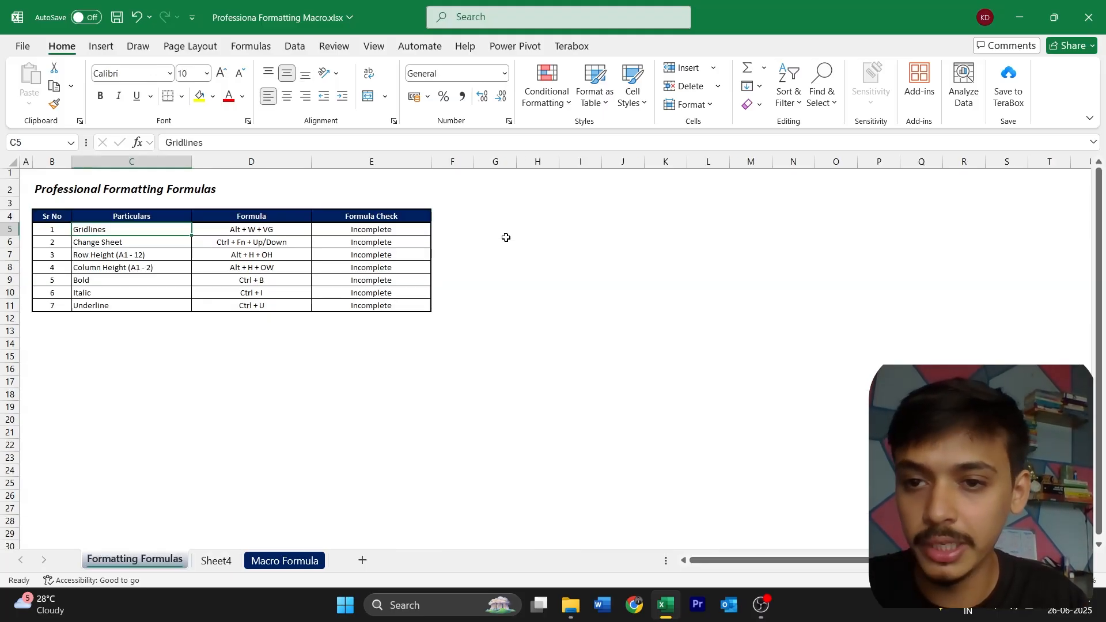
click(293, 232)
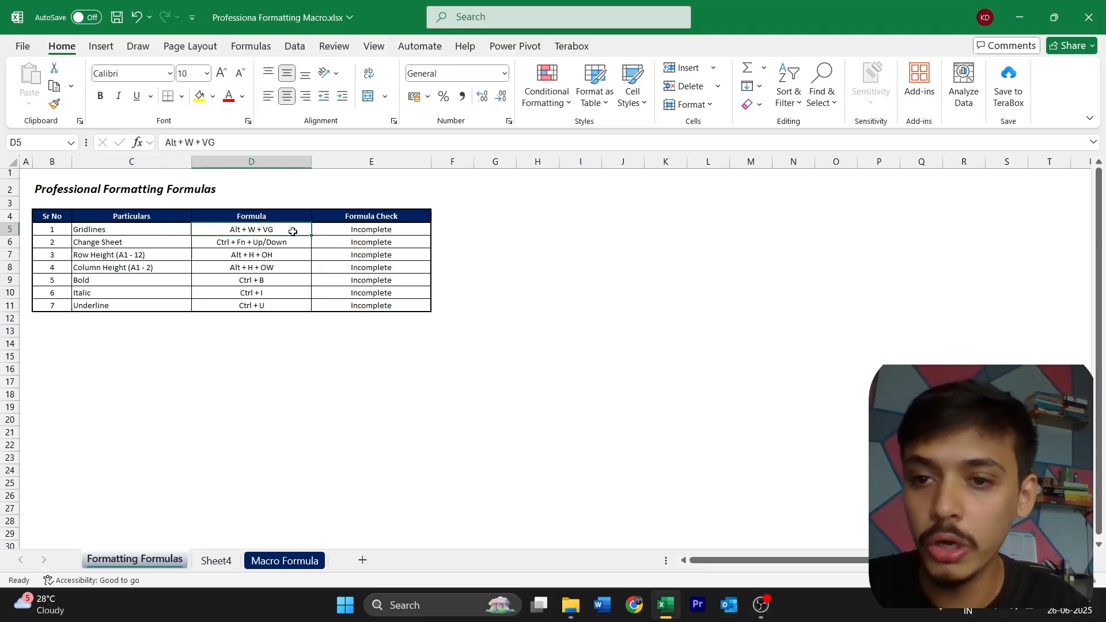
key(ctrl+Page_Down)
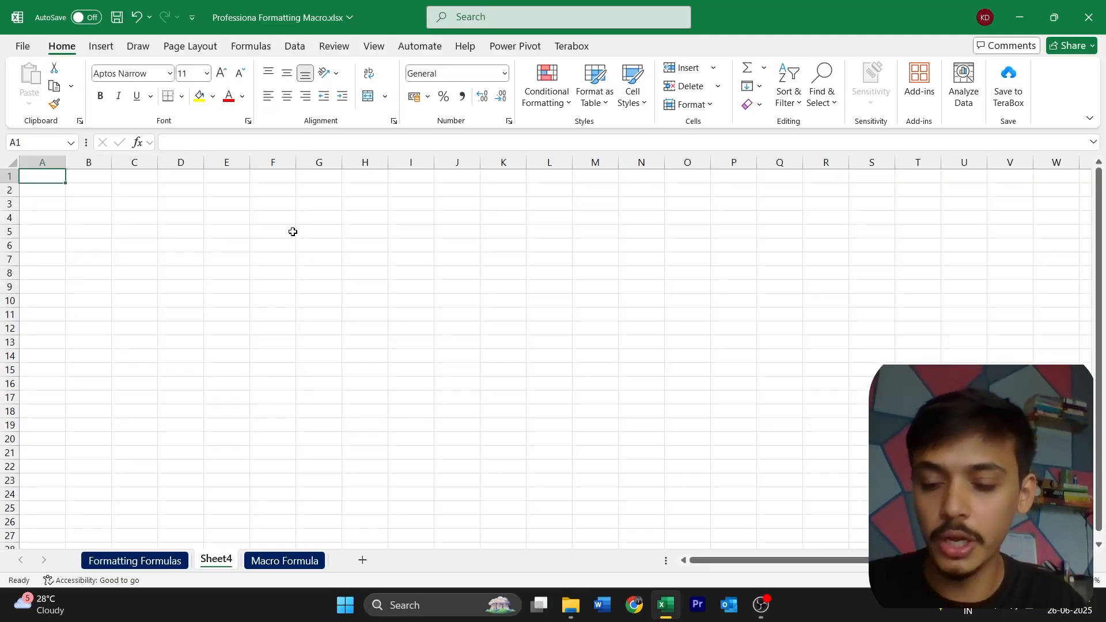
key(alt)
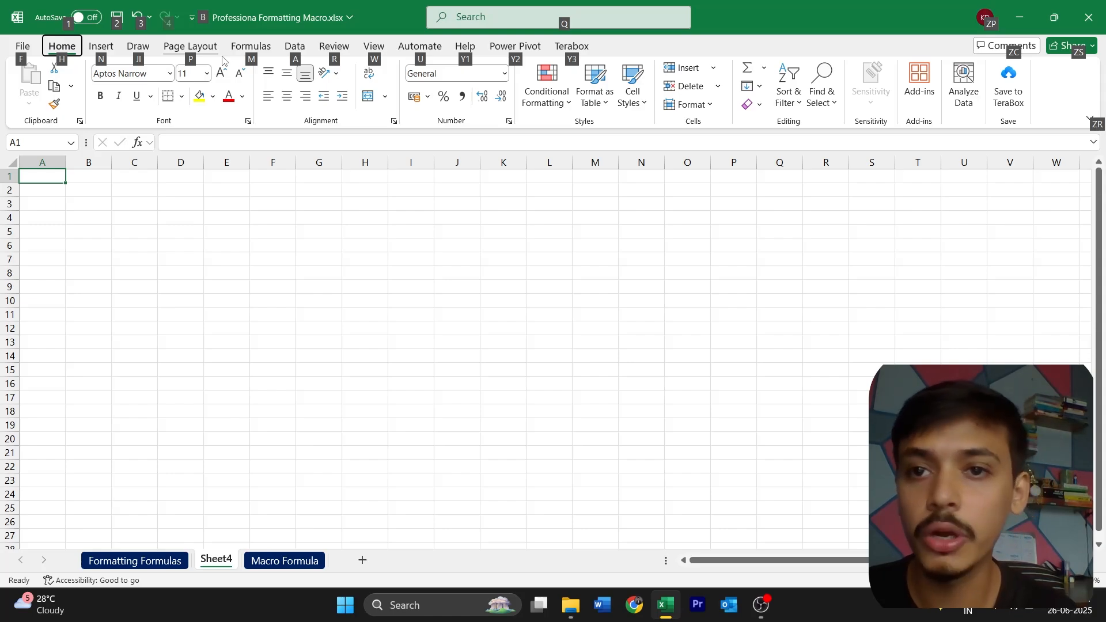
click(392, 51)
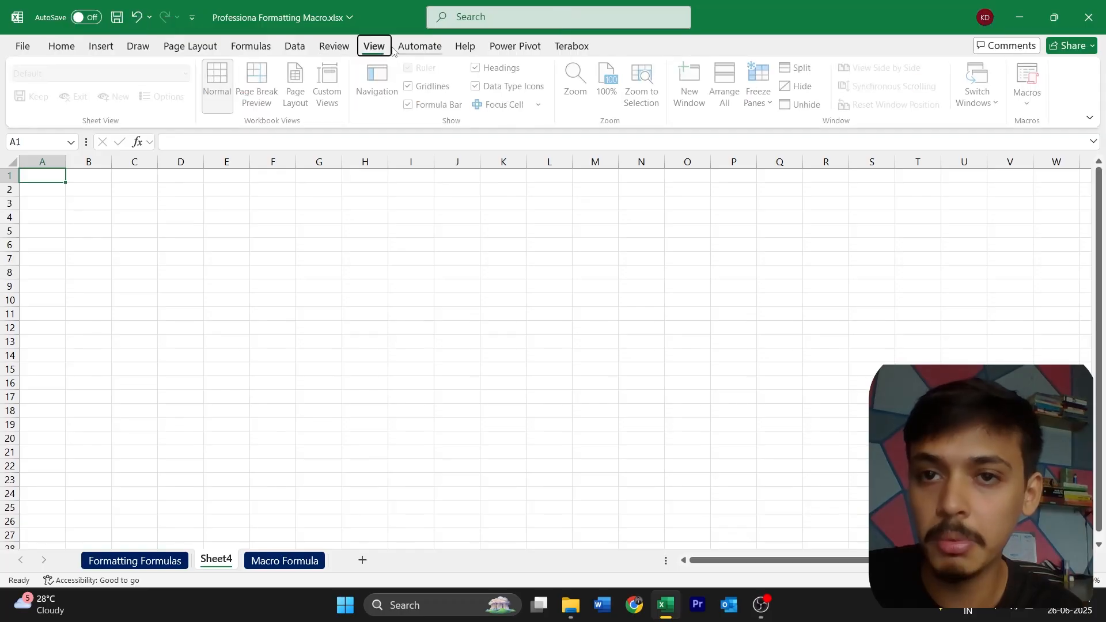
key(alt)
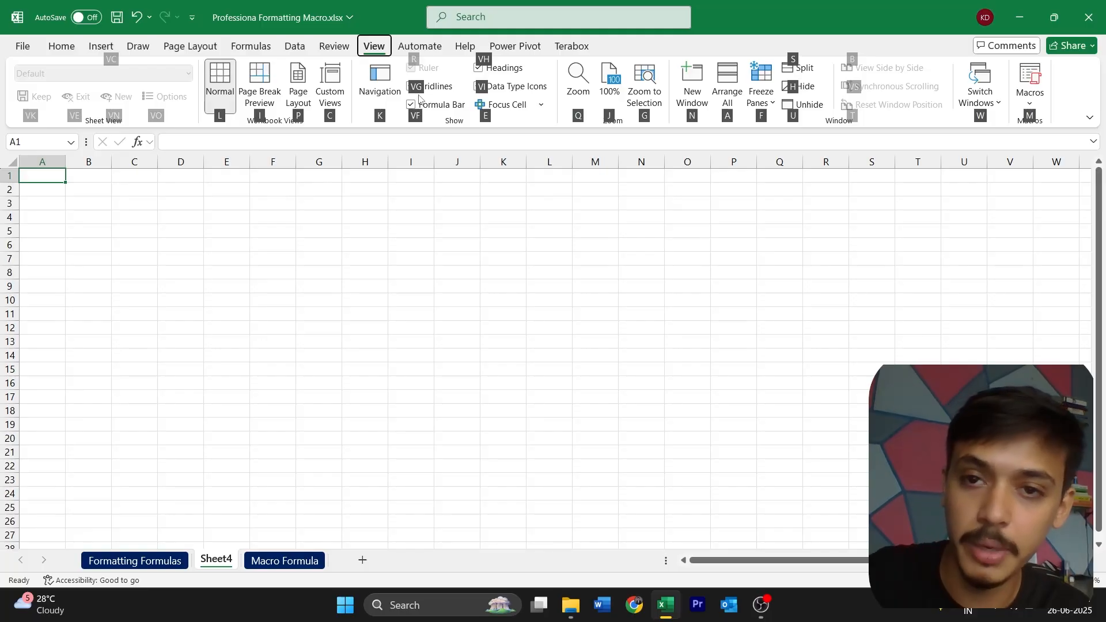
key(v)
key(g)
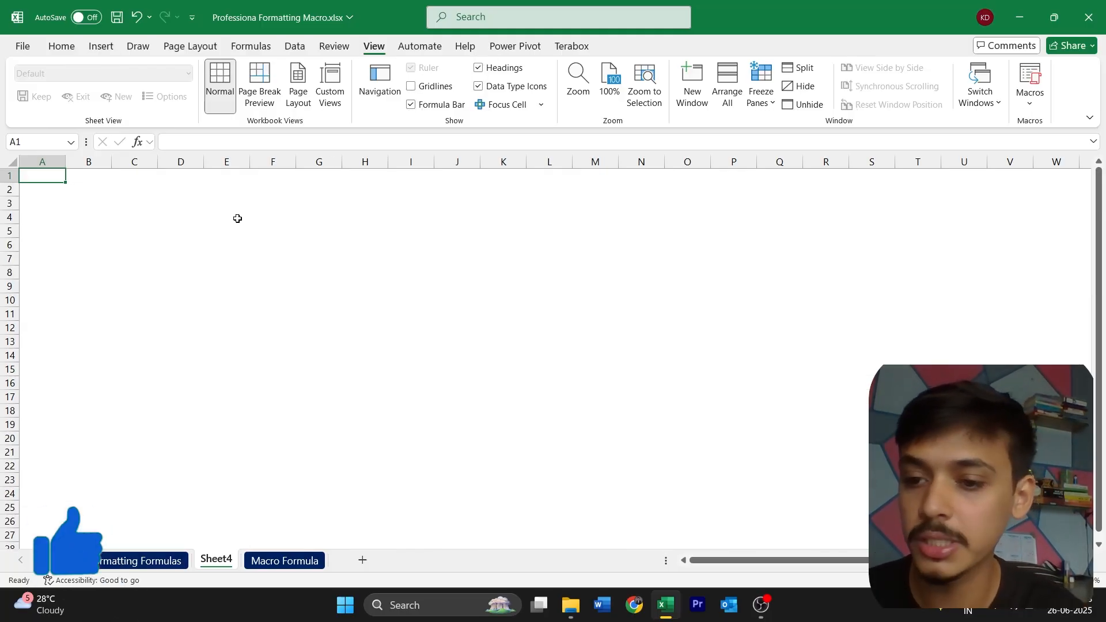
Step: Set the Formula Check cell of the Gridlines row to "Complete" on the Formatting Formulas sheet
key(ctrl+Page_Up)
key(Right)
text(Com)
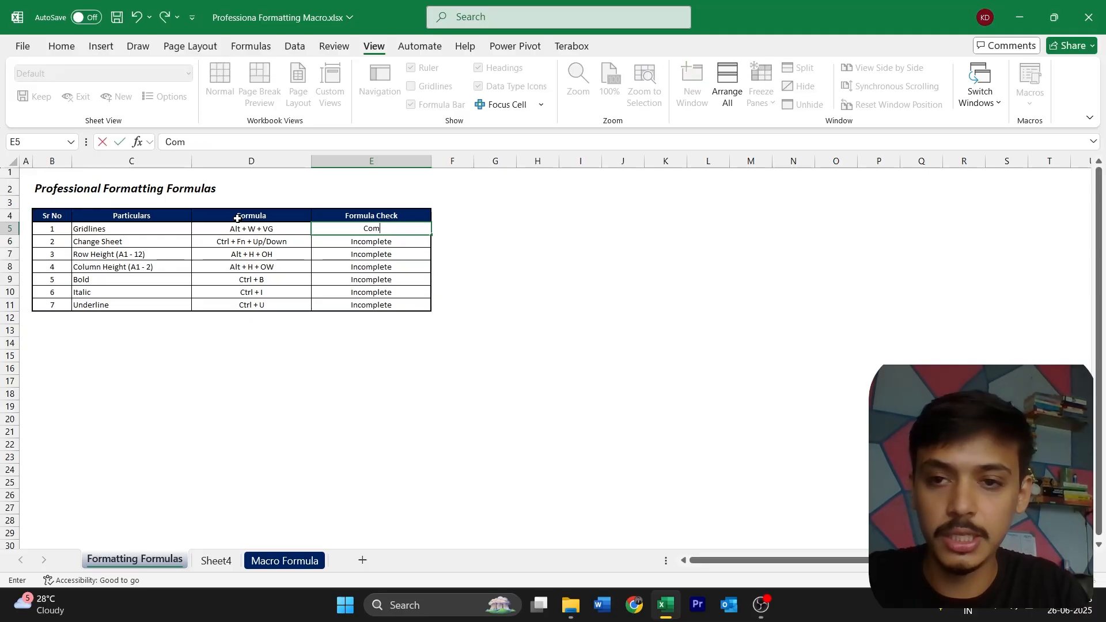
text(plete)
key(Return)
Step: Switch to Sheet4 and back to Formatting Formulas, and set the Change Sheet row's Formula Check to "Complete"
key(Left)
key(Left)
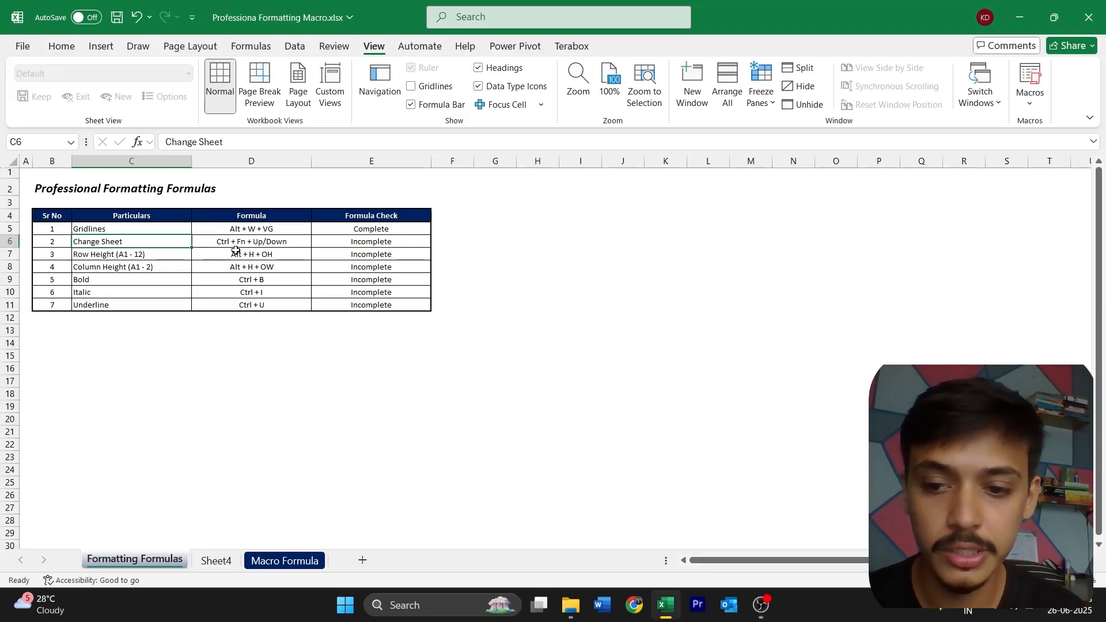
key(ctrl+Page_Down)
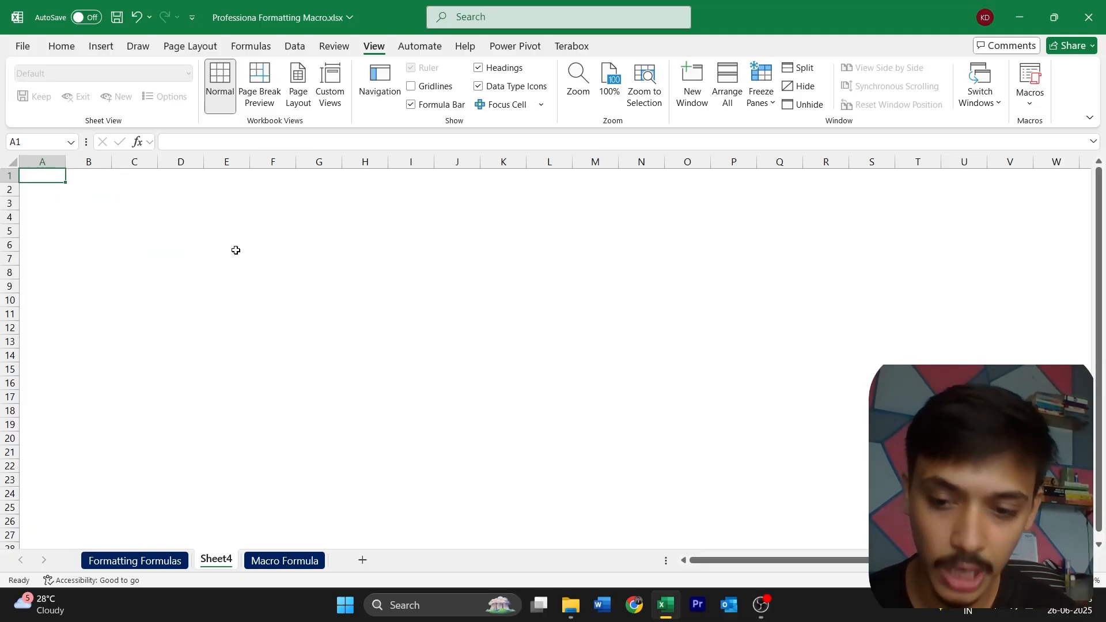
key(ctrl+Page_Up)
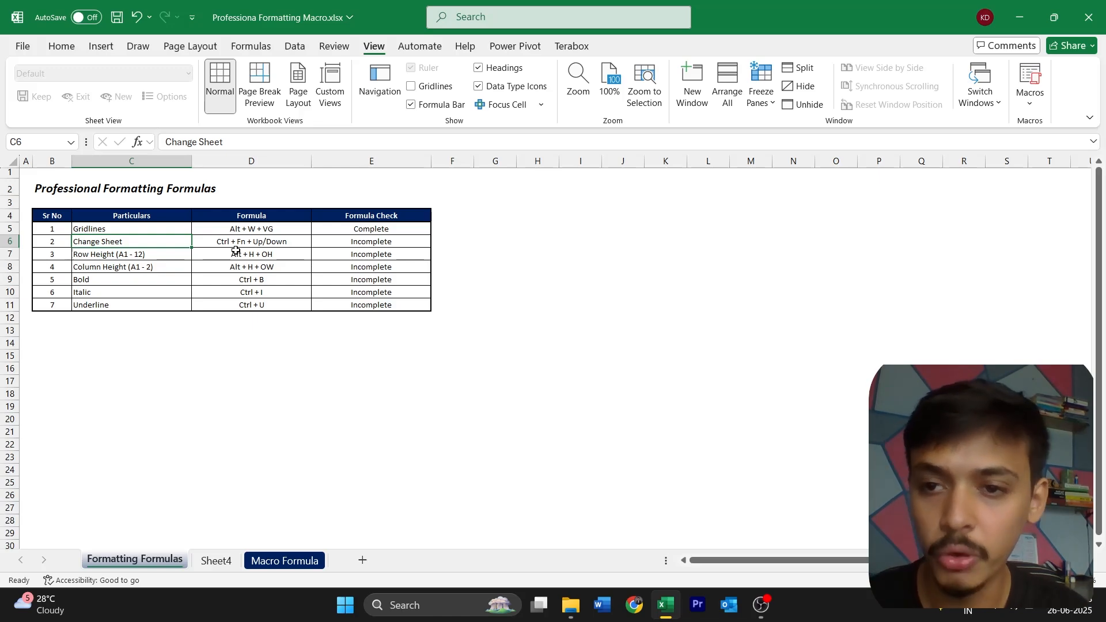
key(Right)
key(Right)
key(Right)
key(Left)
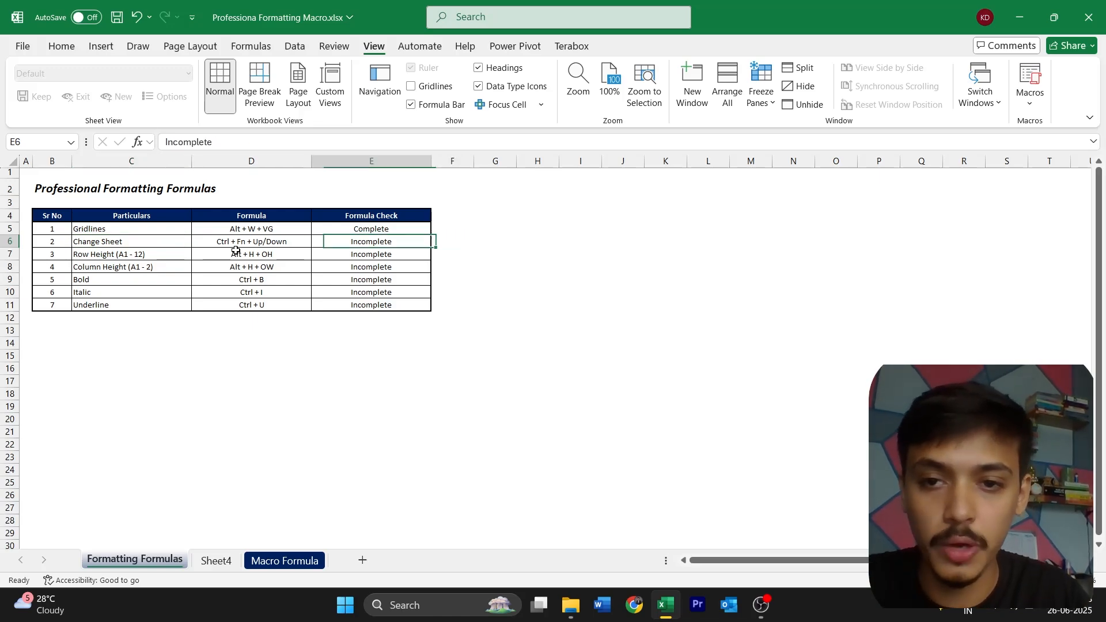
text(Complete)
click(236, 251)
Step: Set the height of row 1 on Sheet4 to 12
key(Left)
key(Left)
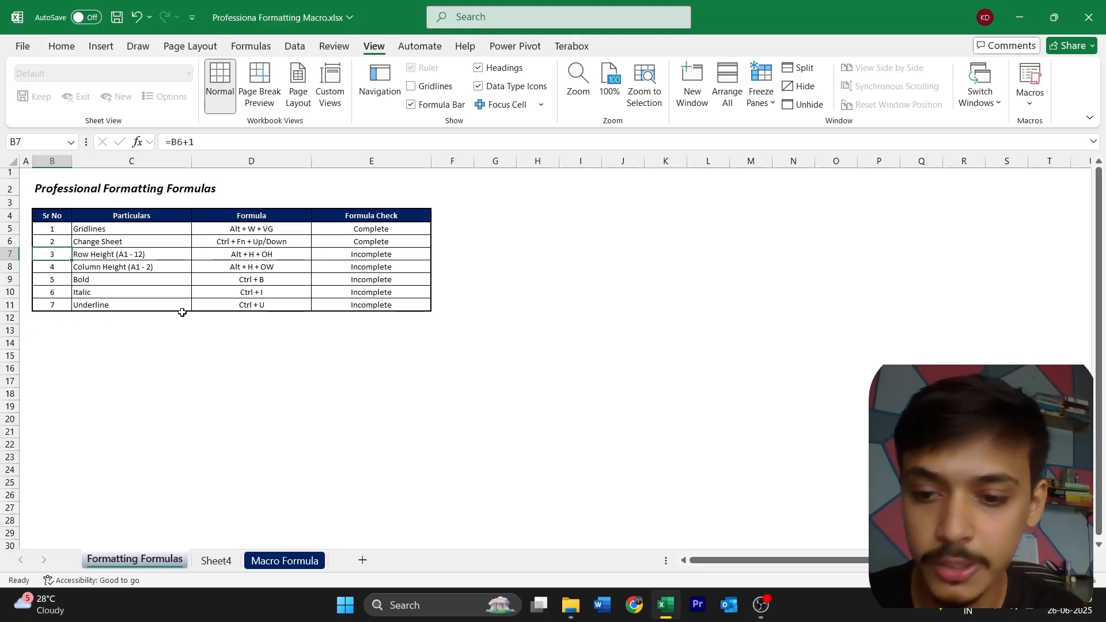
key(ctrl+Page_Down)
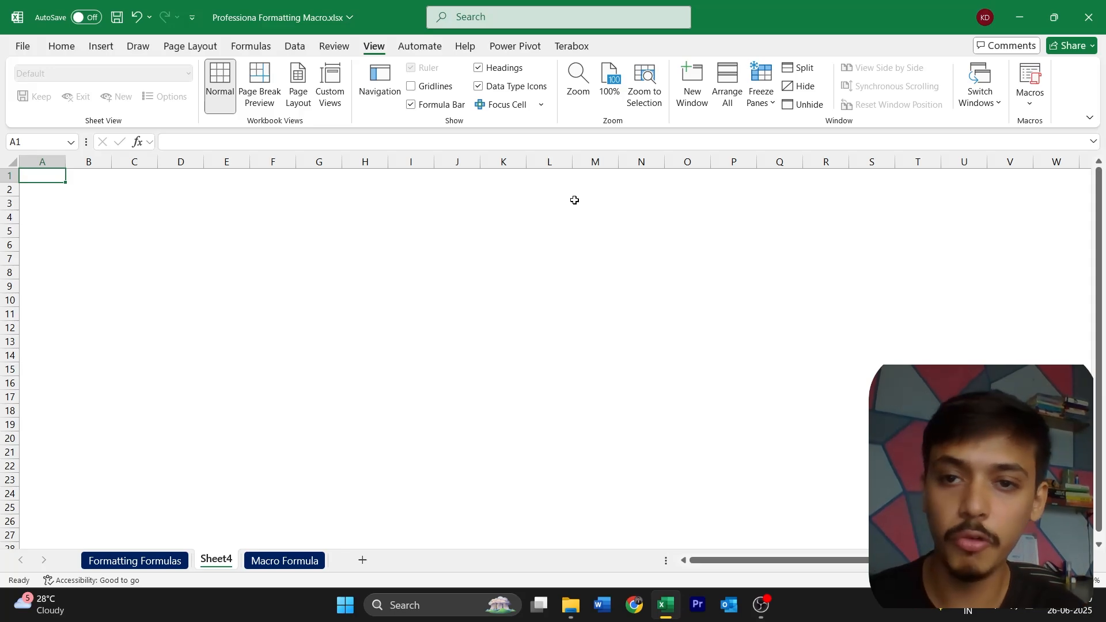
key(alt)
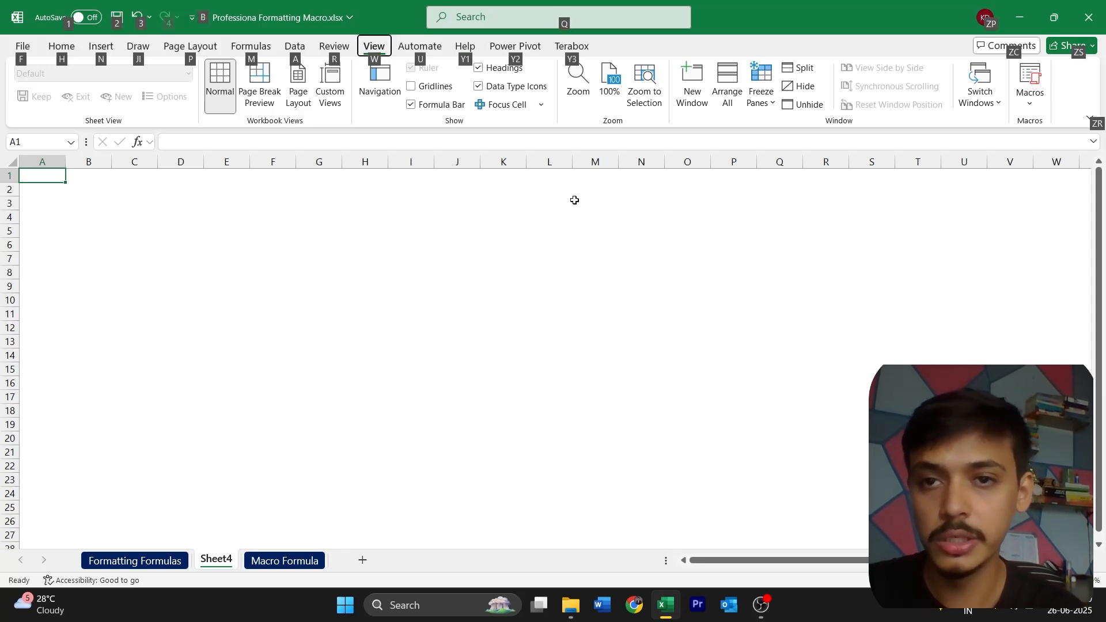
key(h)
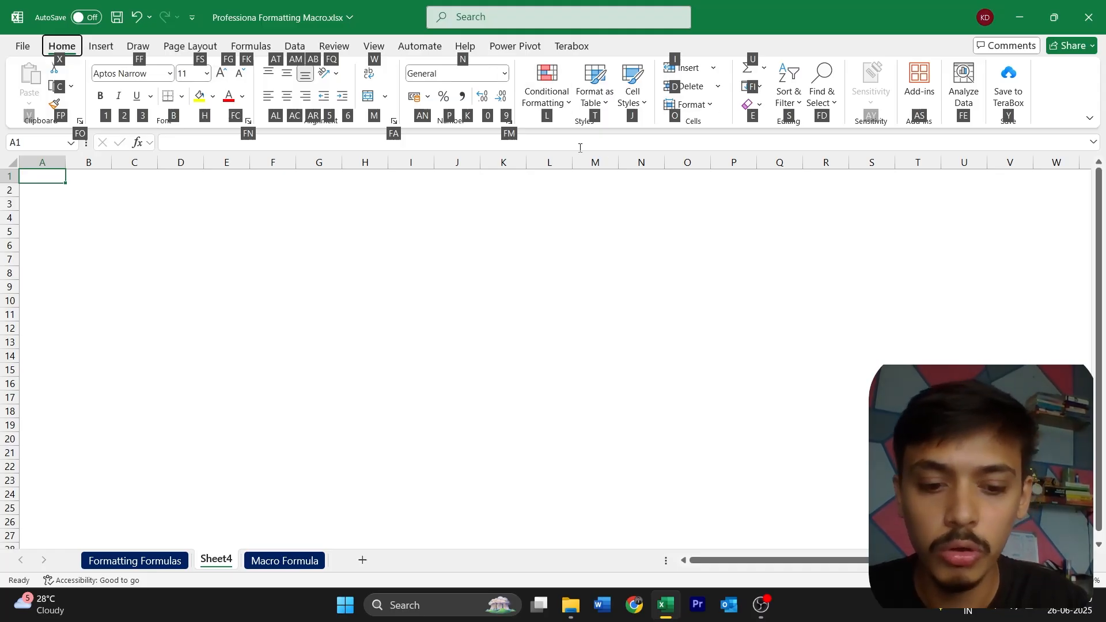
key(o)
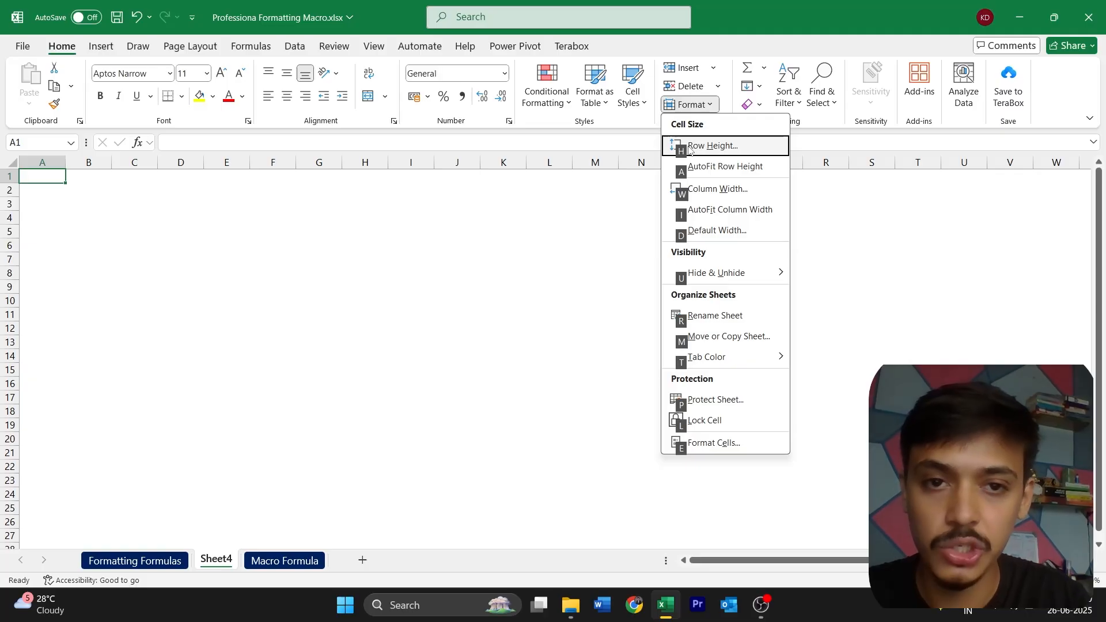
click(690, 146)
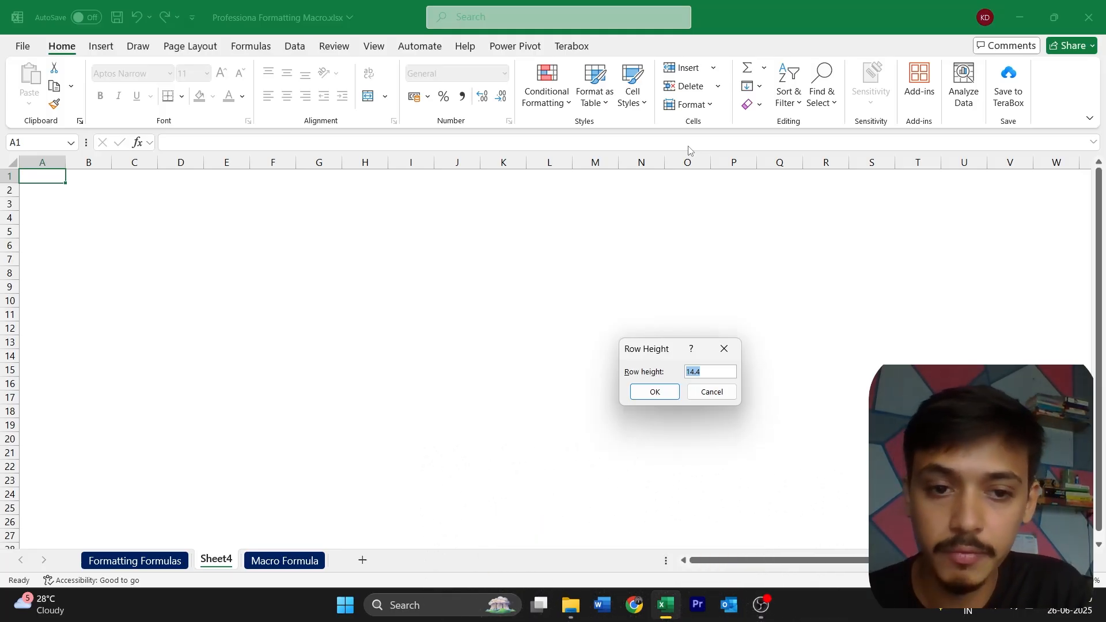
text(12)
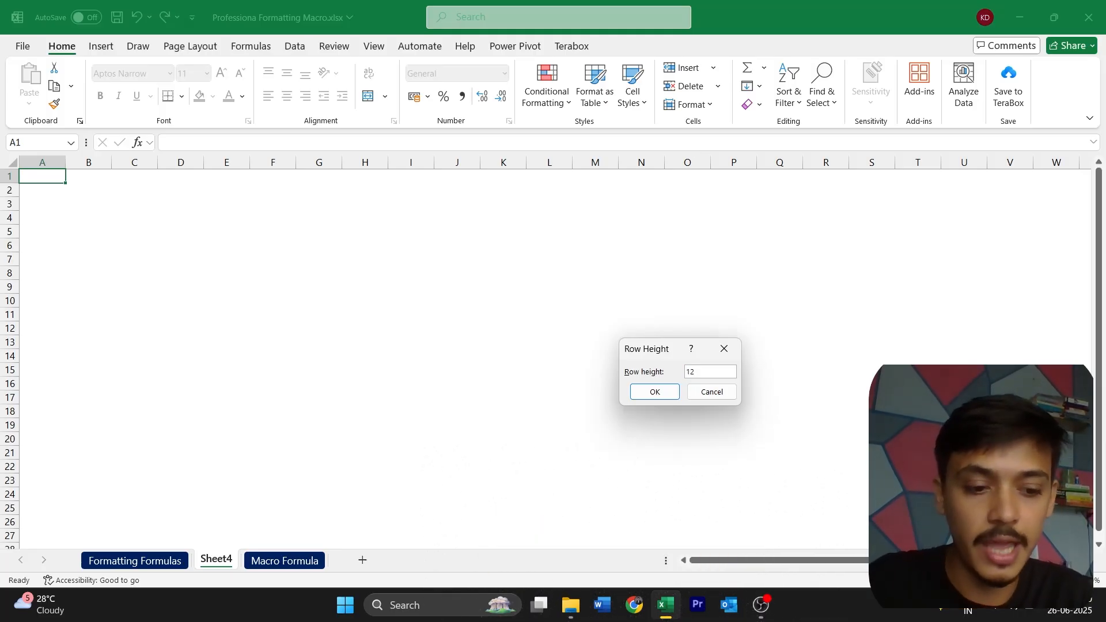
key(Return)
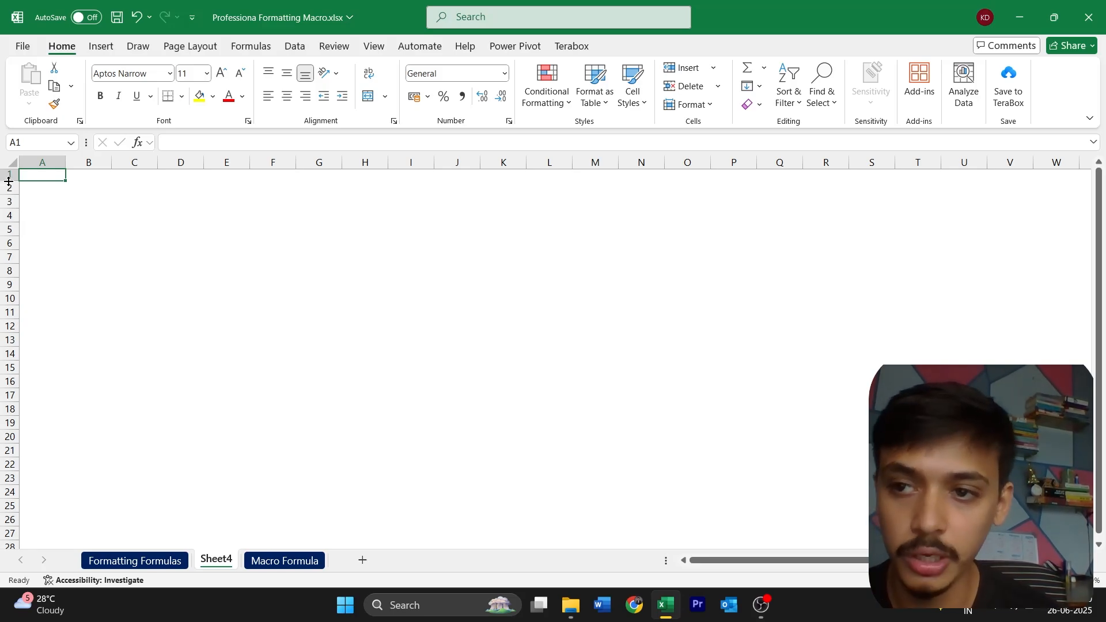
Step: Set the Formula Check cell of the Row Height row to "Complete" on the Formatting Formulas sheet
key(ctrl+Page_Up)
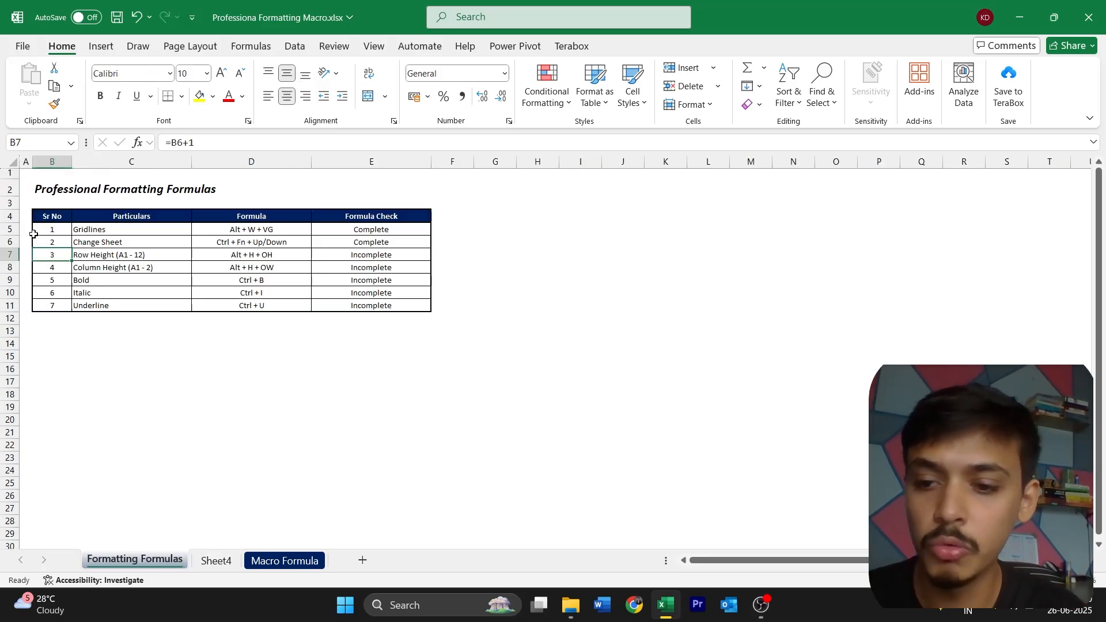
key(Down)
key(Right)
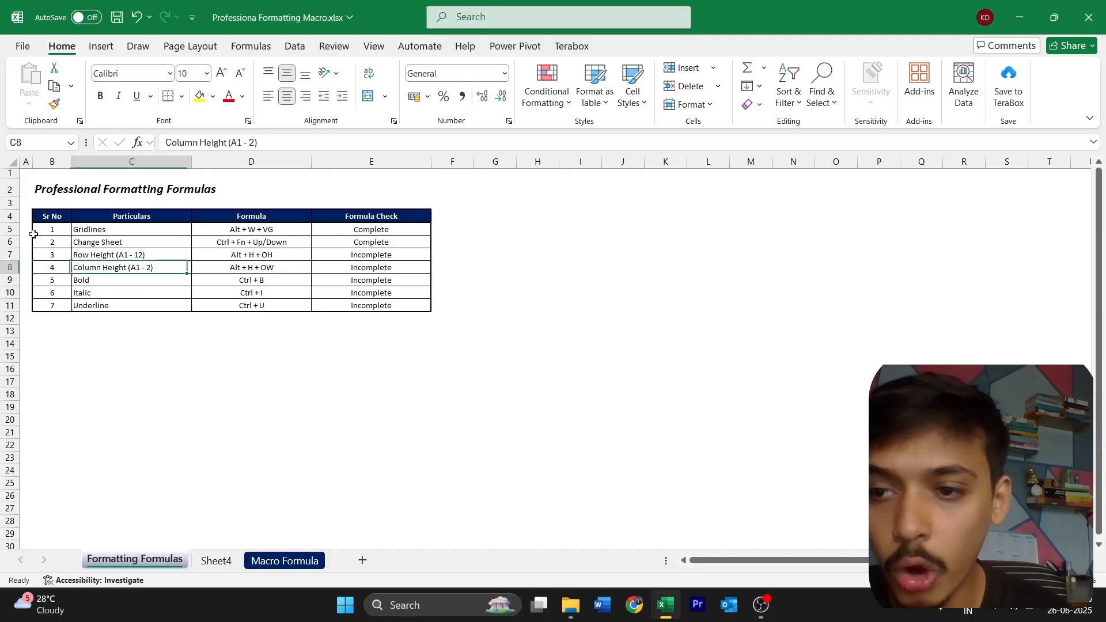
key(Left)
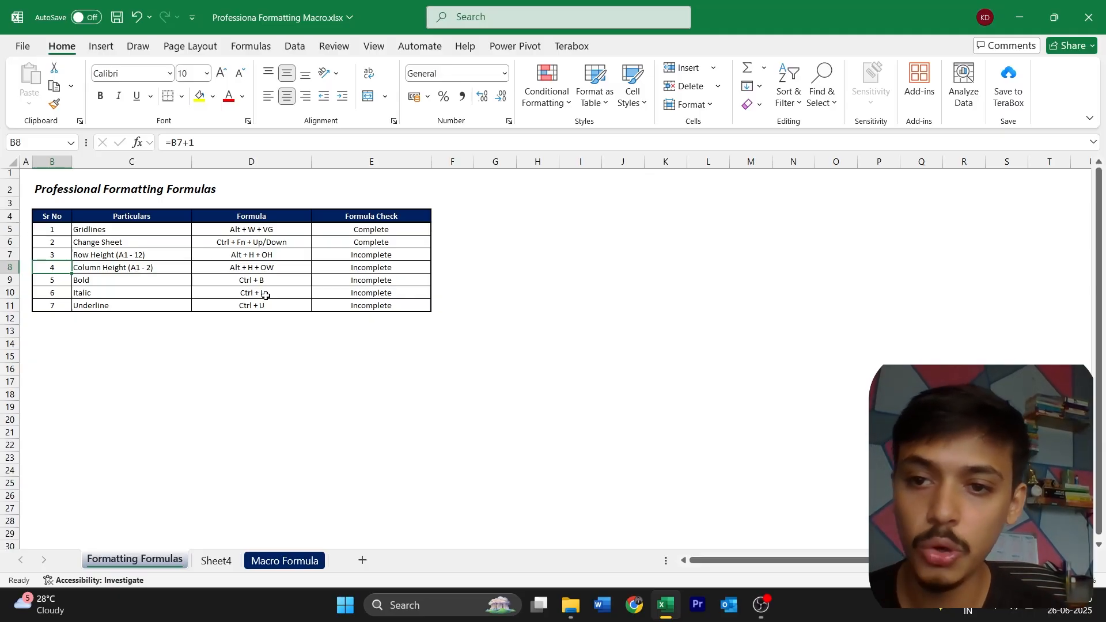
key(Up)
key(Right)
key(Right)
key(Right)
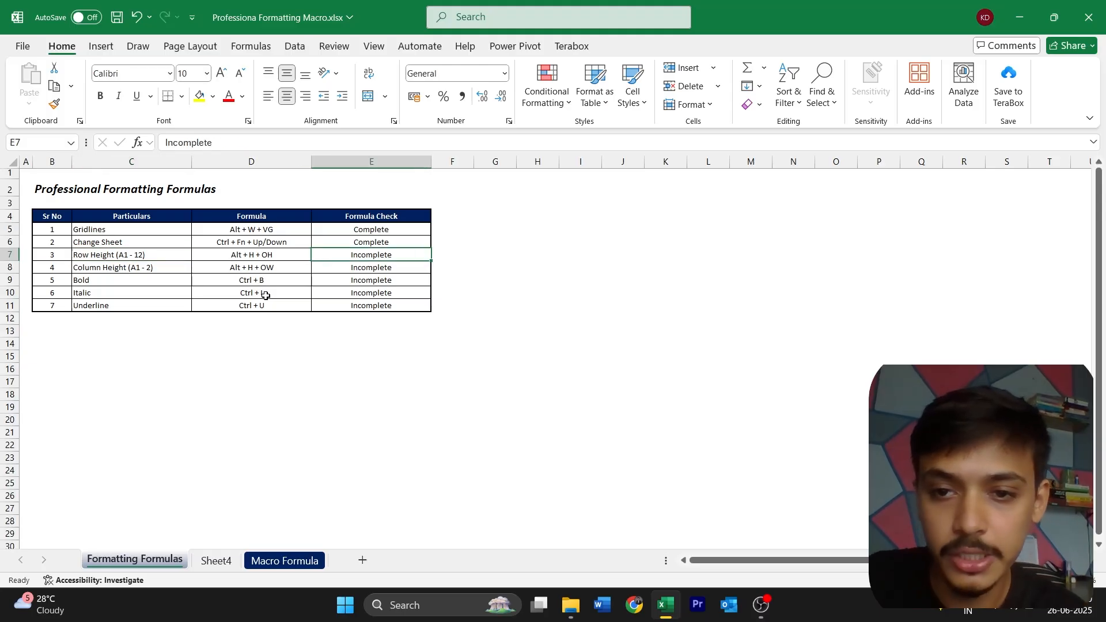
text(Complete)
key(Return)
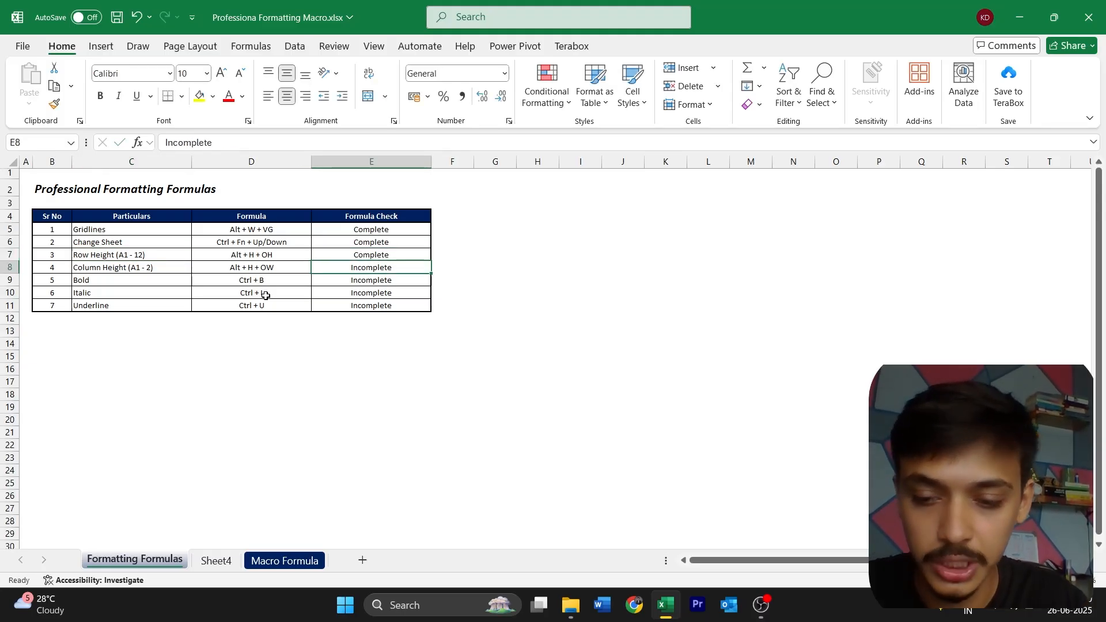
Step: Rename Sheet4 as "Professional Format" and return to the Formatting Formulas sheet
right_click(223, 562)
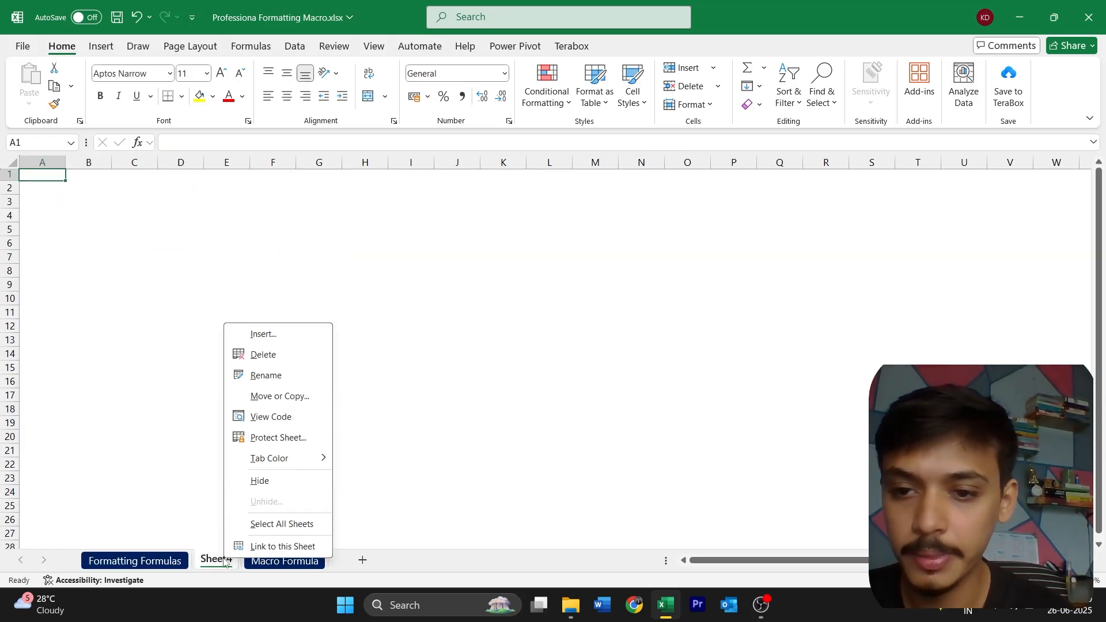
click(267, 377)
text(Pr)
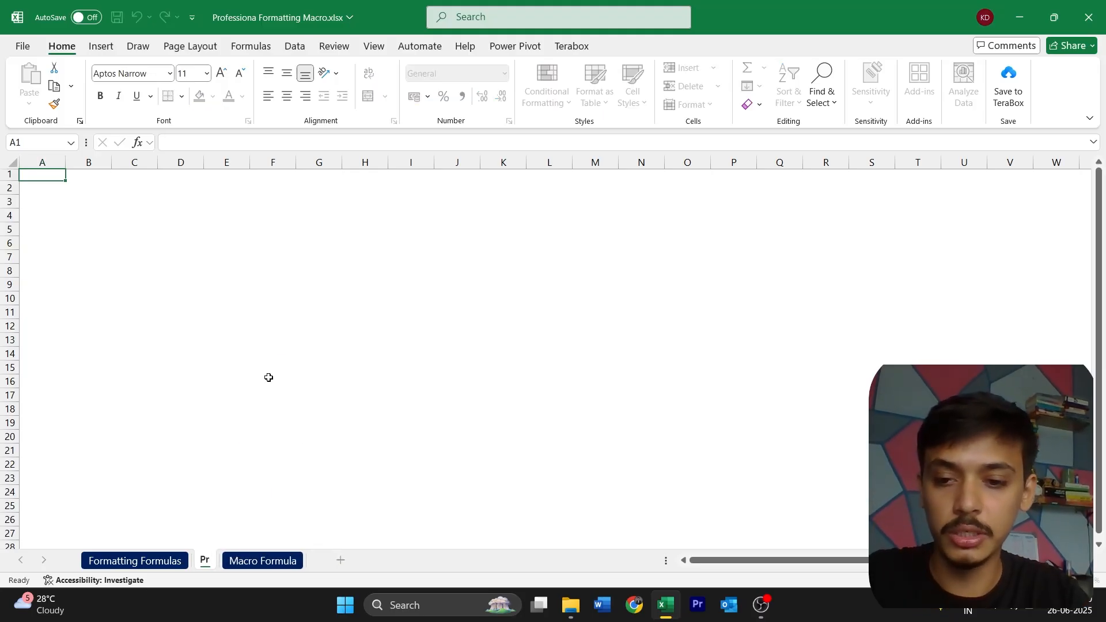
text(ofessional Format)
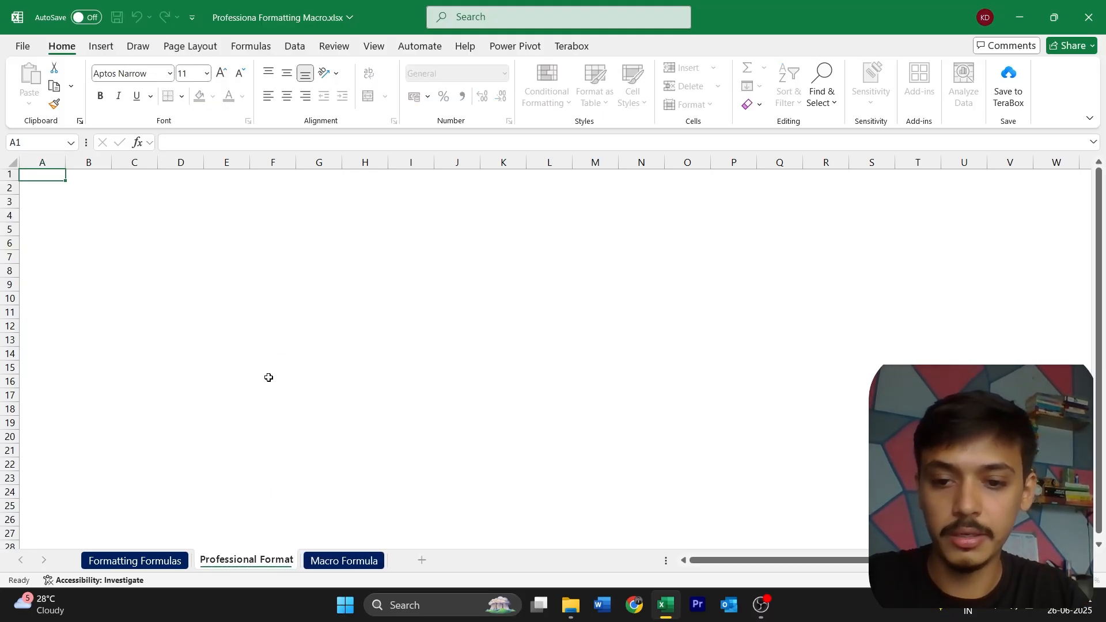
key(Return)
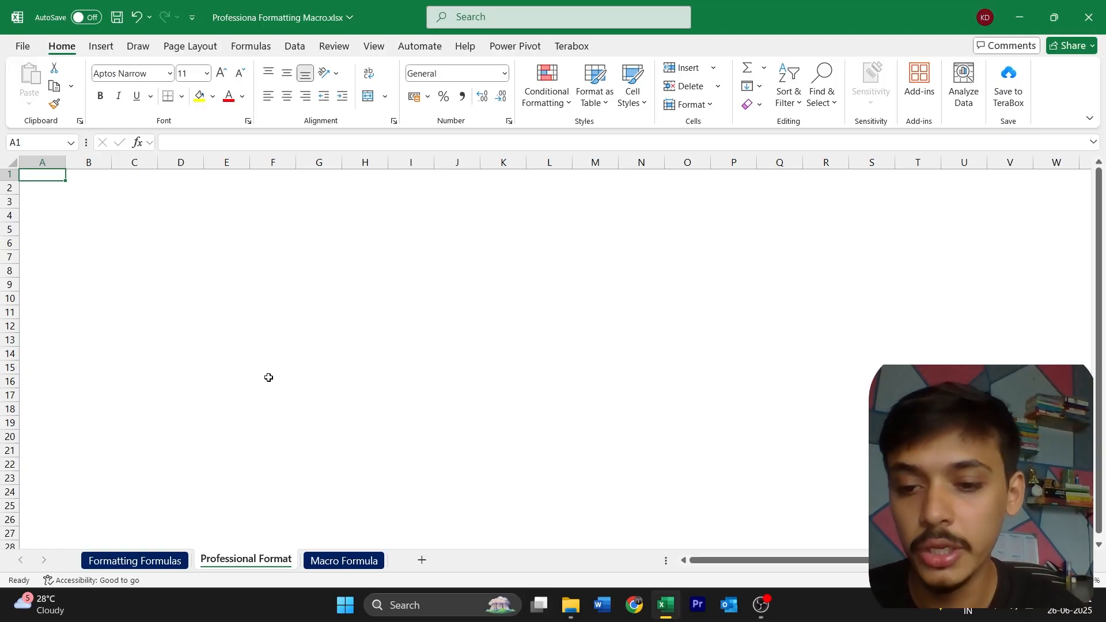
key(ctrl+Page_Up)
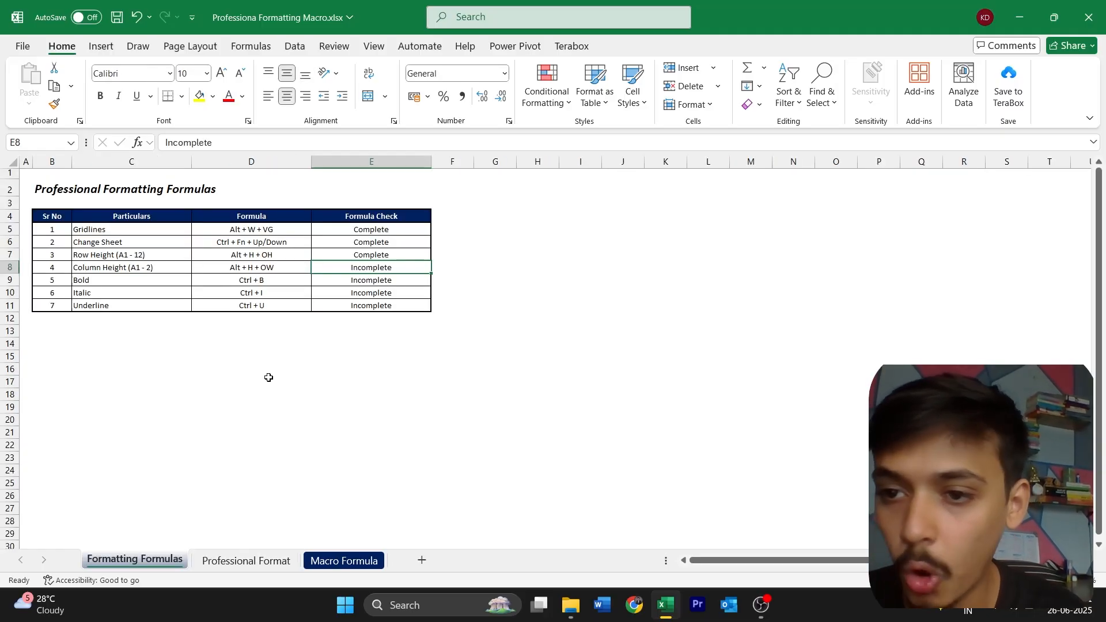
Step: Set the width of column A on the Professional Format sheet to 2
key(ctrl+Page_Down)
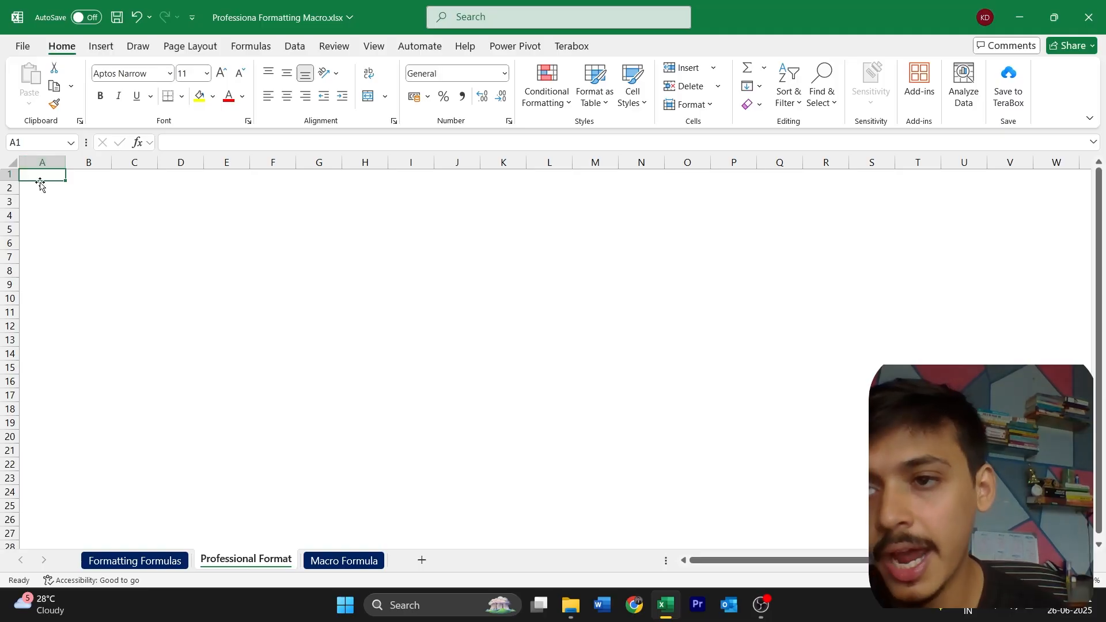
key(alt)
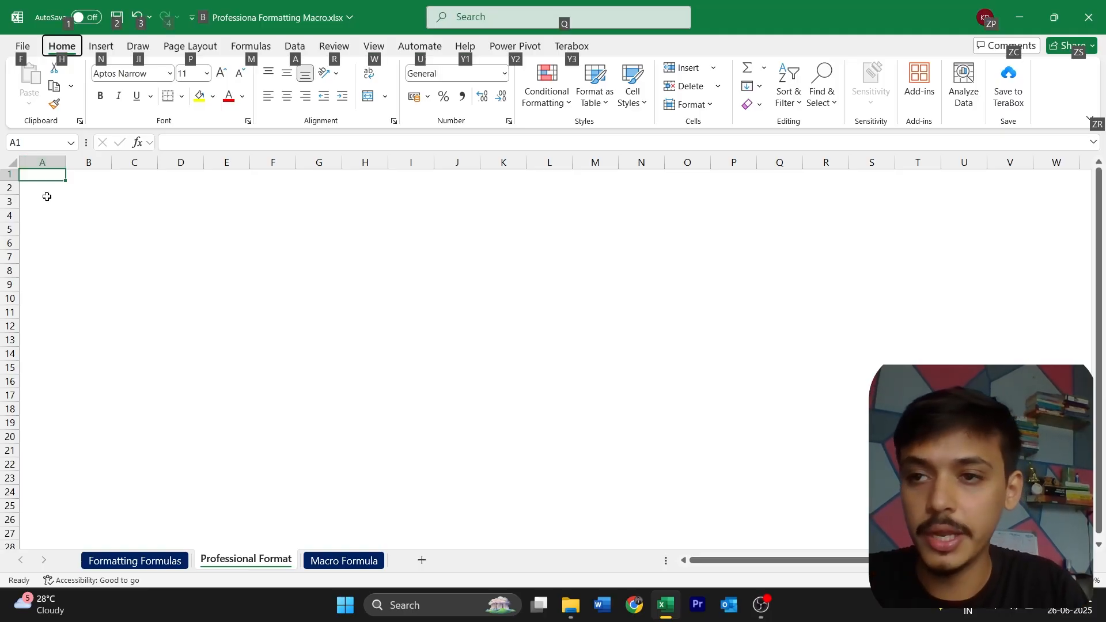
key(h)
key(o)
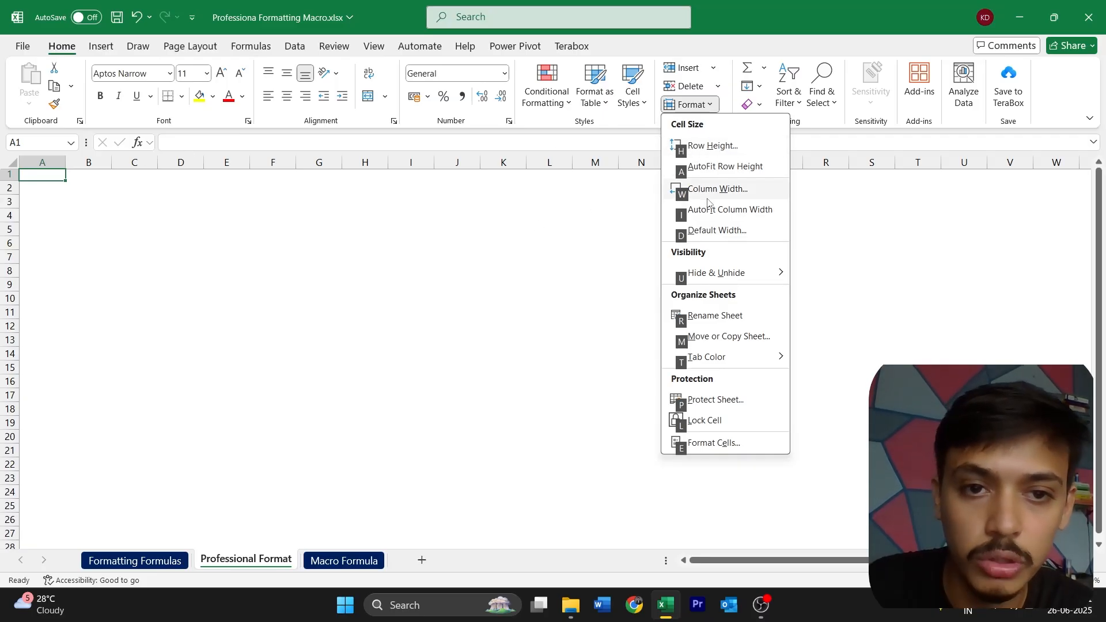
click(749, 194)
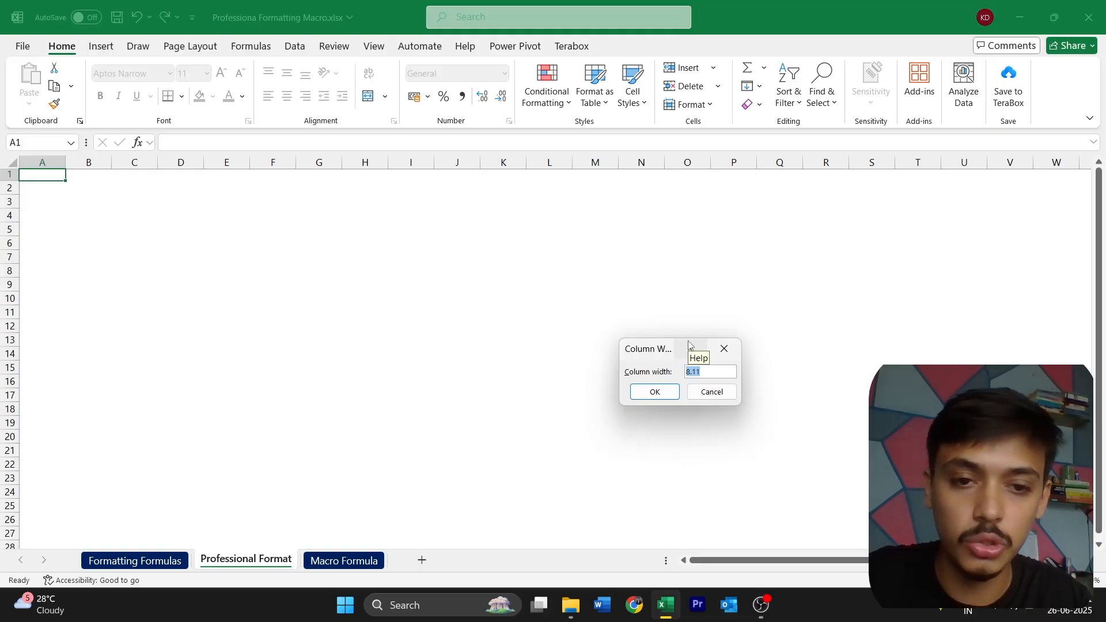
text(2)
key(Return)
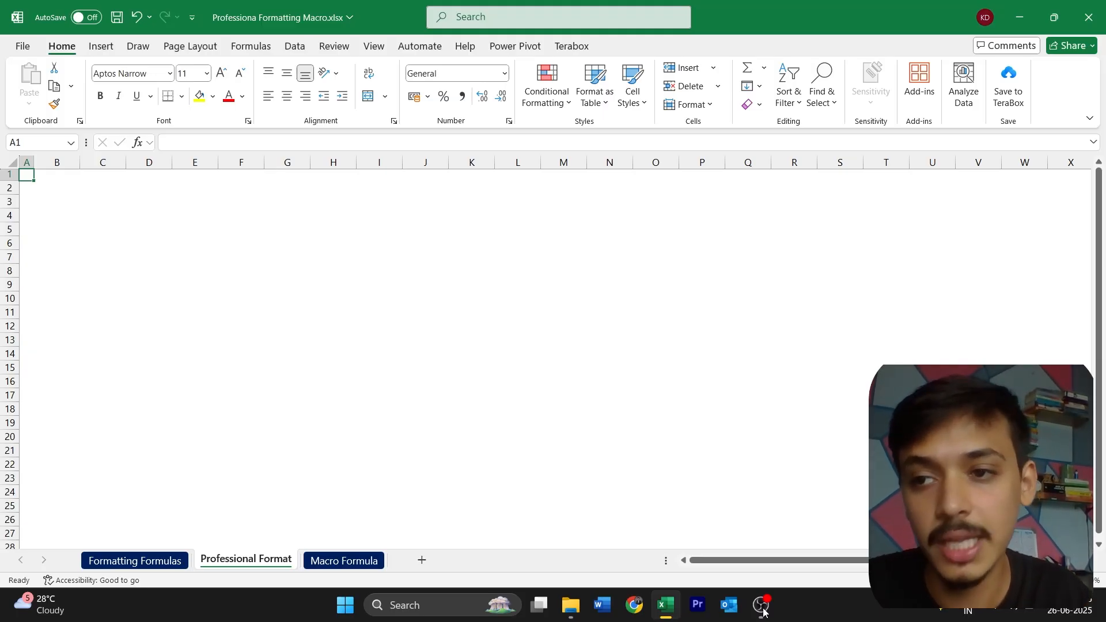
Step: Enter the title "Professional Format" in cell B2
key(Right)
key(Down)
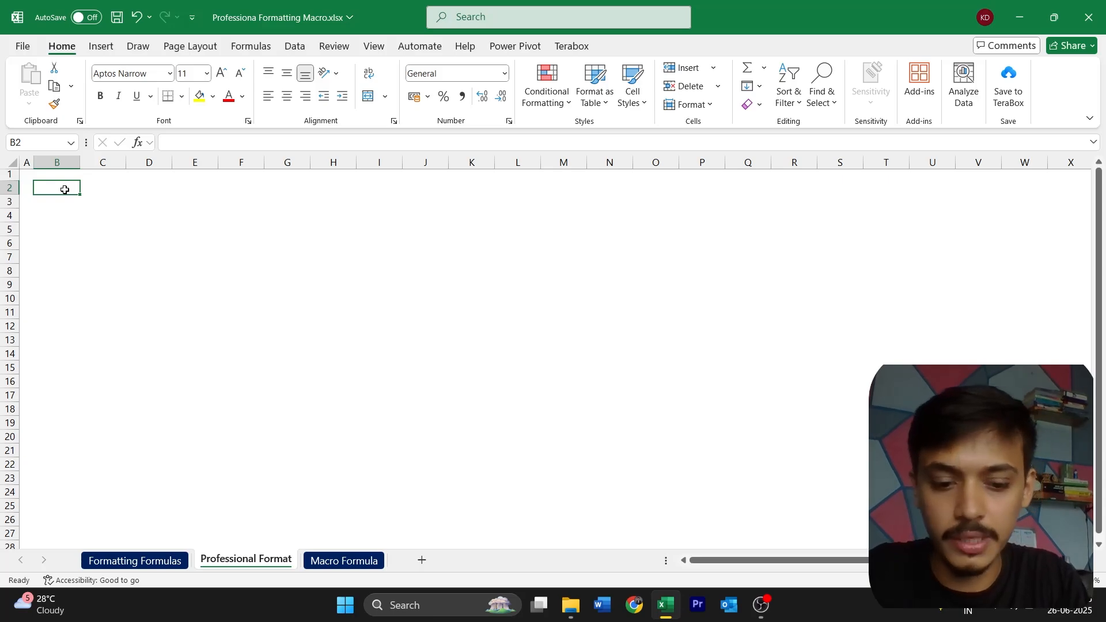
text(Professional Form)
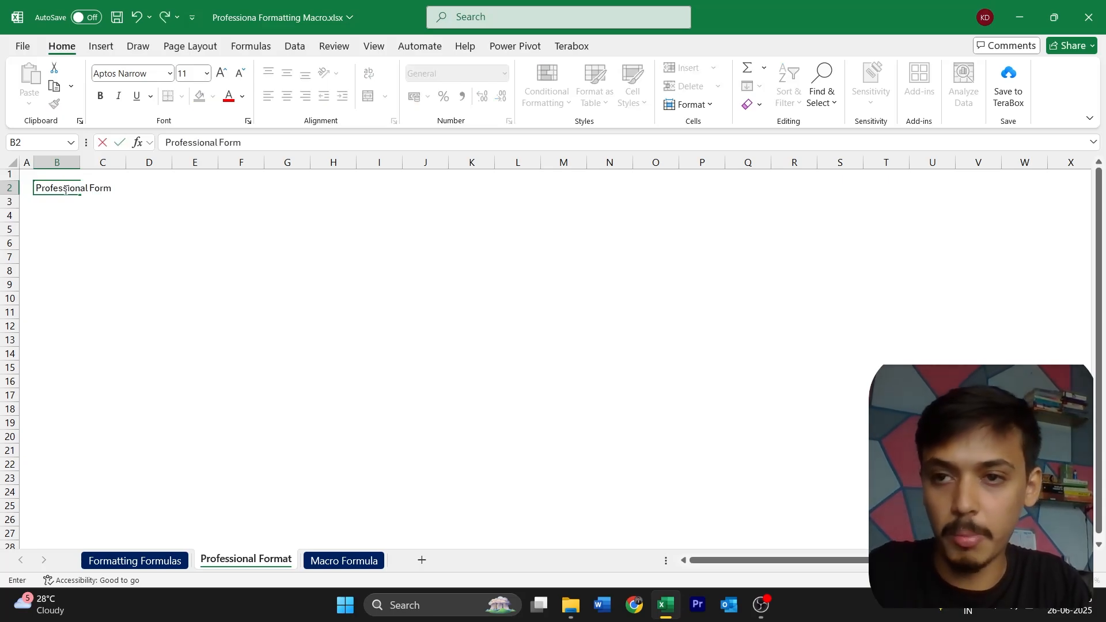
text(at)
key(Return)
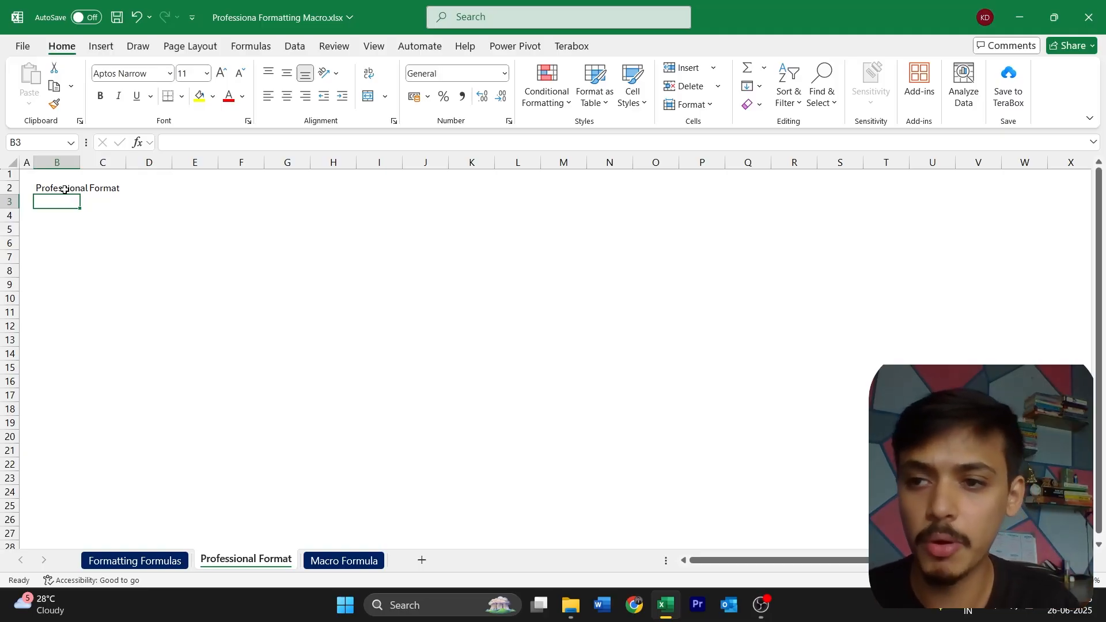
Step: Consult the Formatting Formulas checklist, then set the font of all cells on the Professional Format sheet to Calibri
click(65, 189)
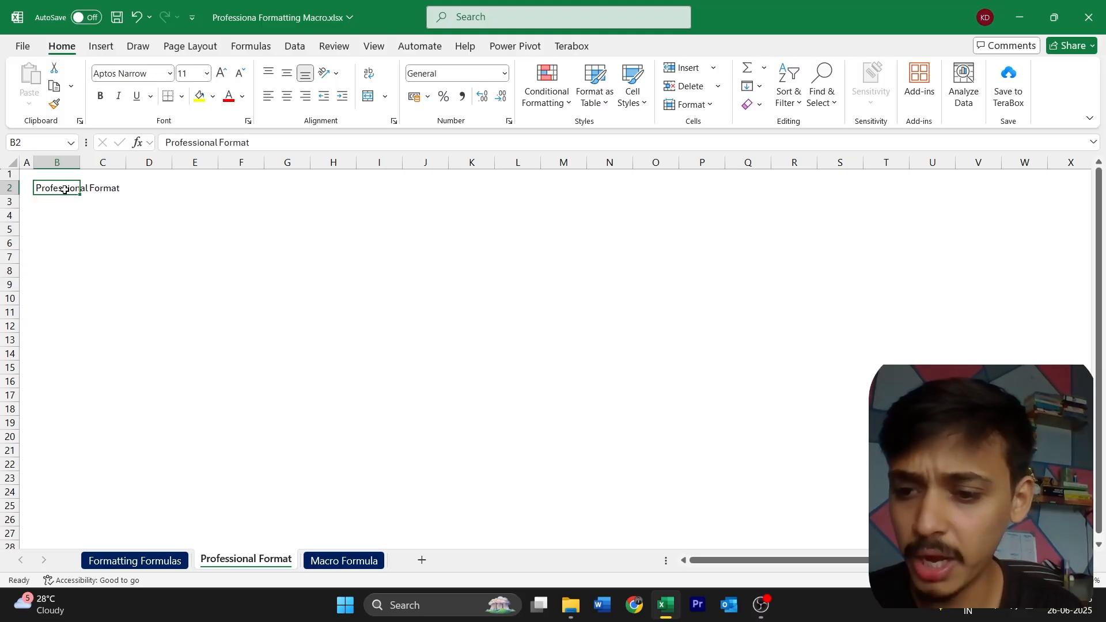
key(ctrl+Page_Up)
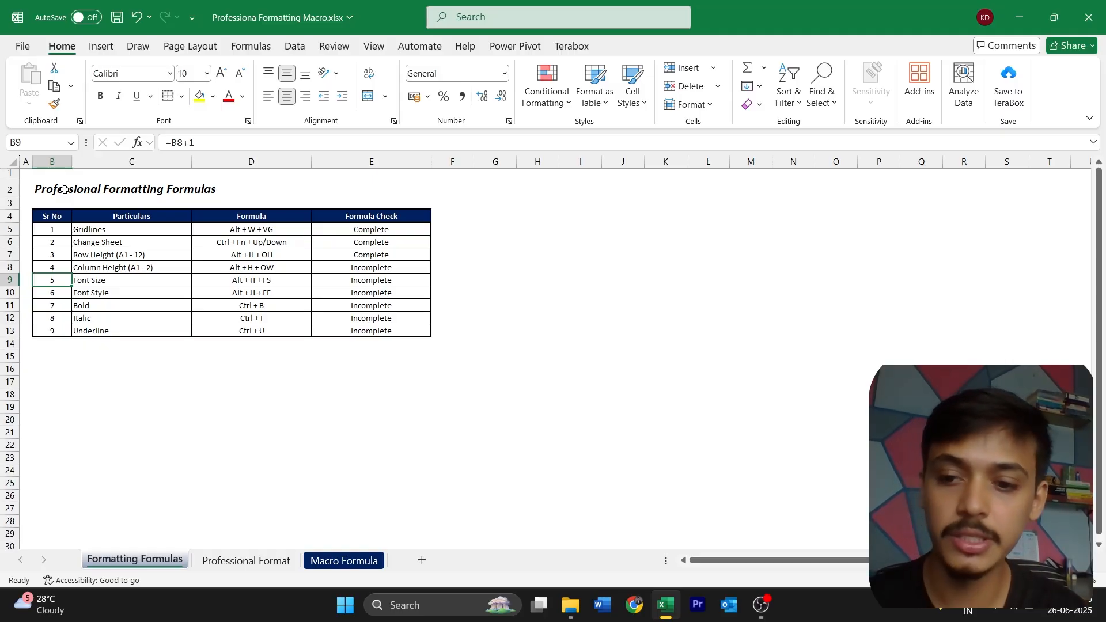
key(ctrl+Page_Down)
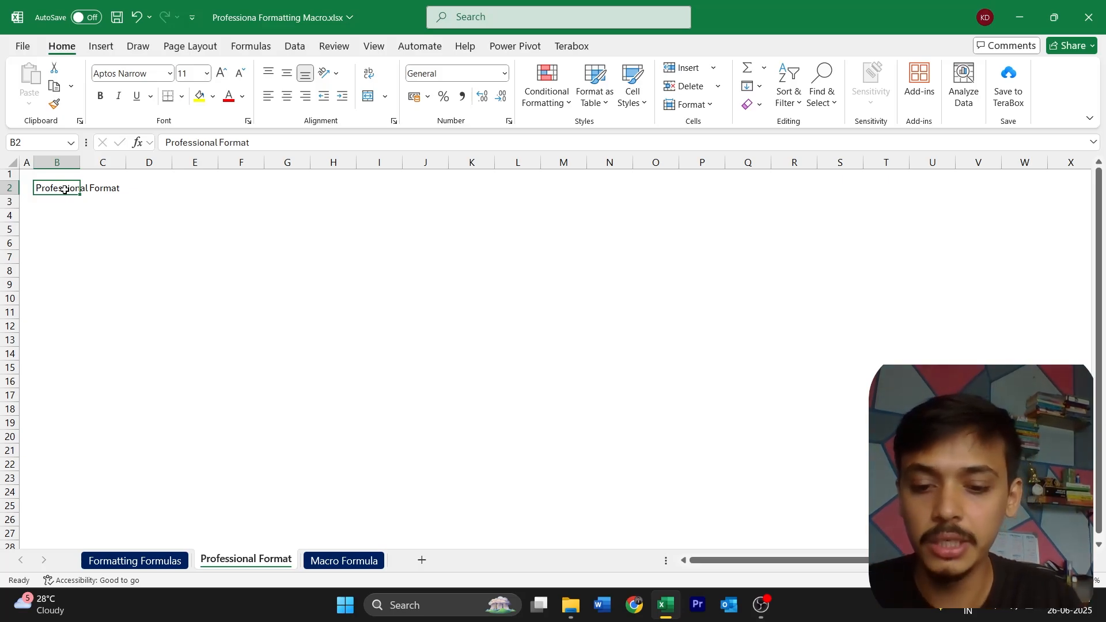
key(ctrl+a)
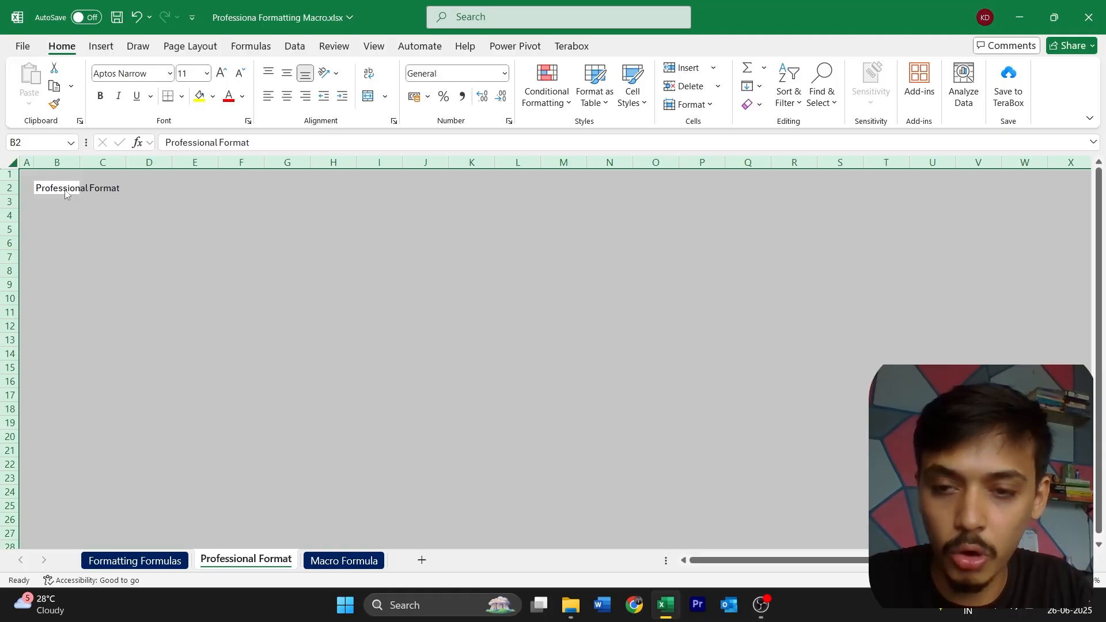
key(alt)
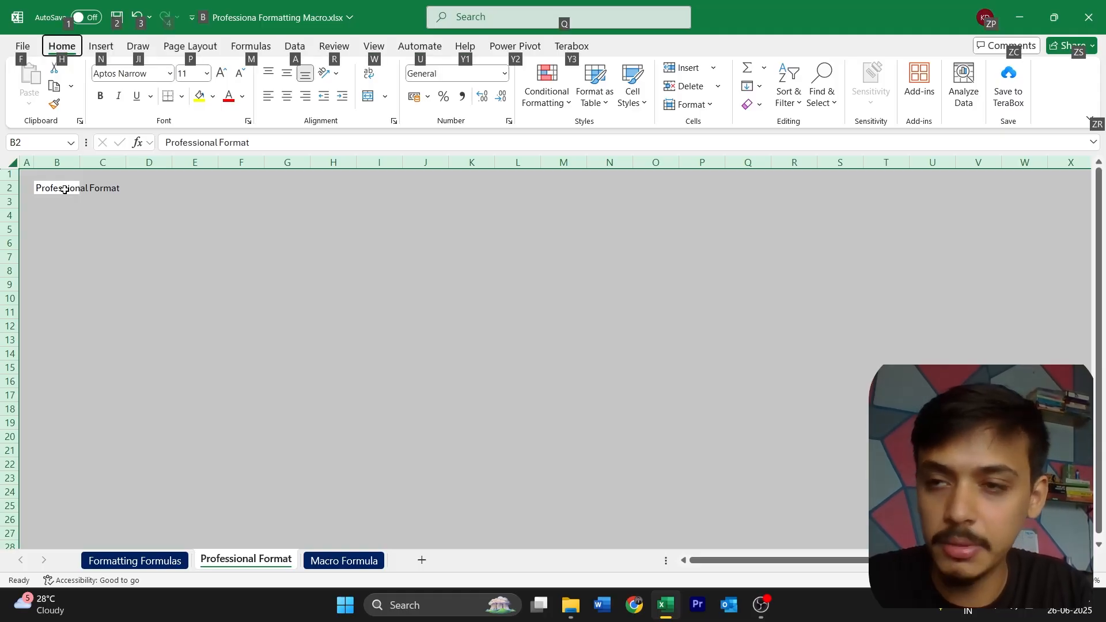
key(h)
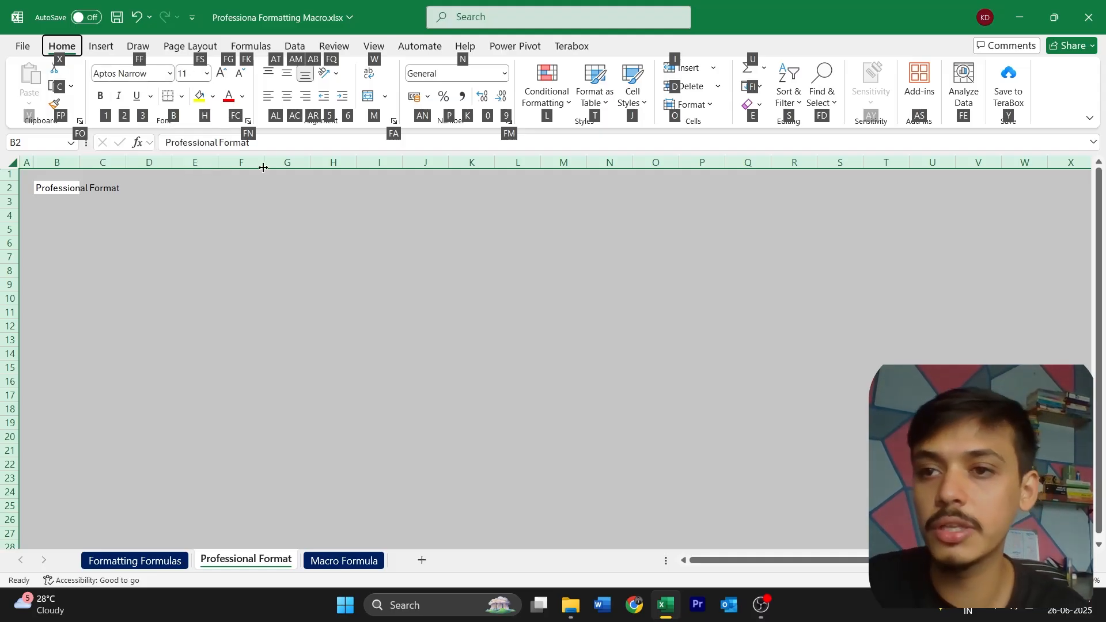
key(f)
key(f)
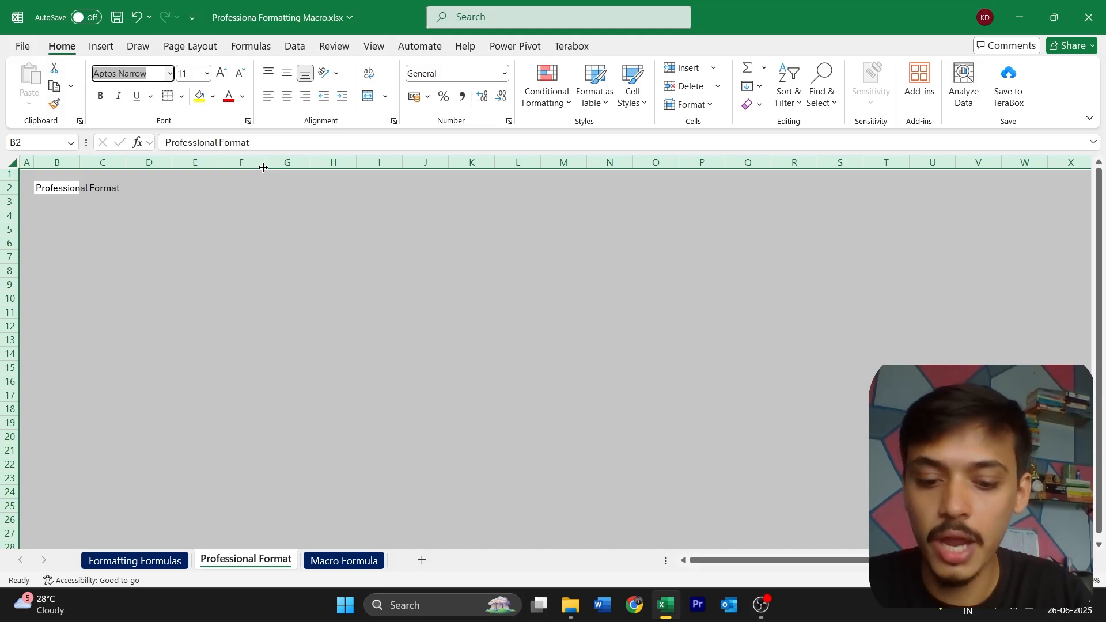
text(Calibri)
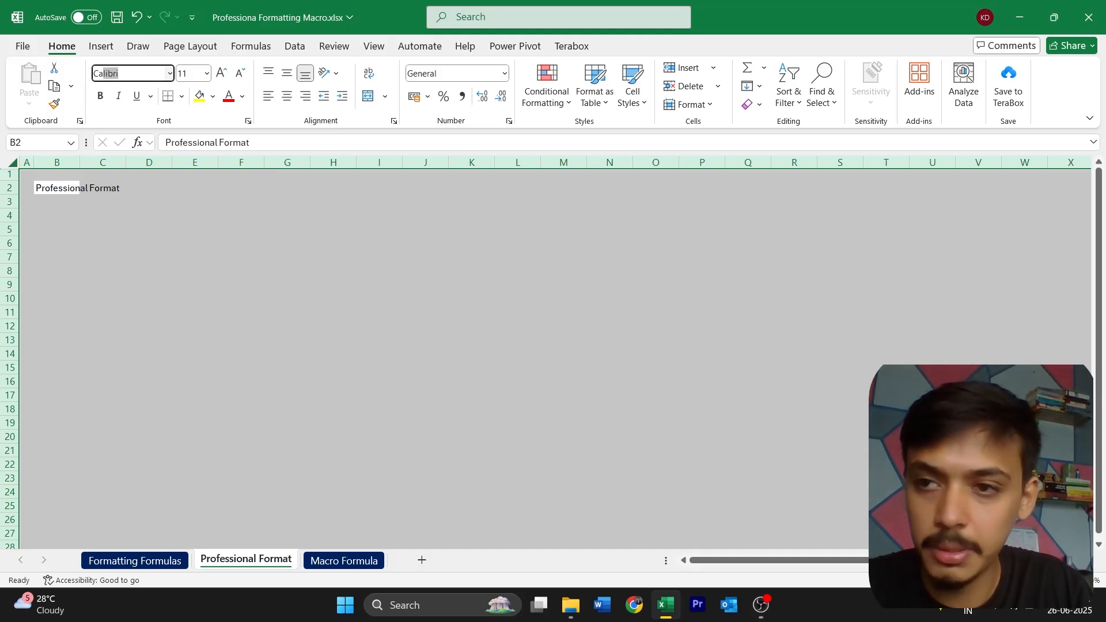
key(Return)
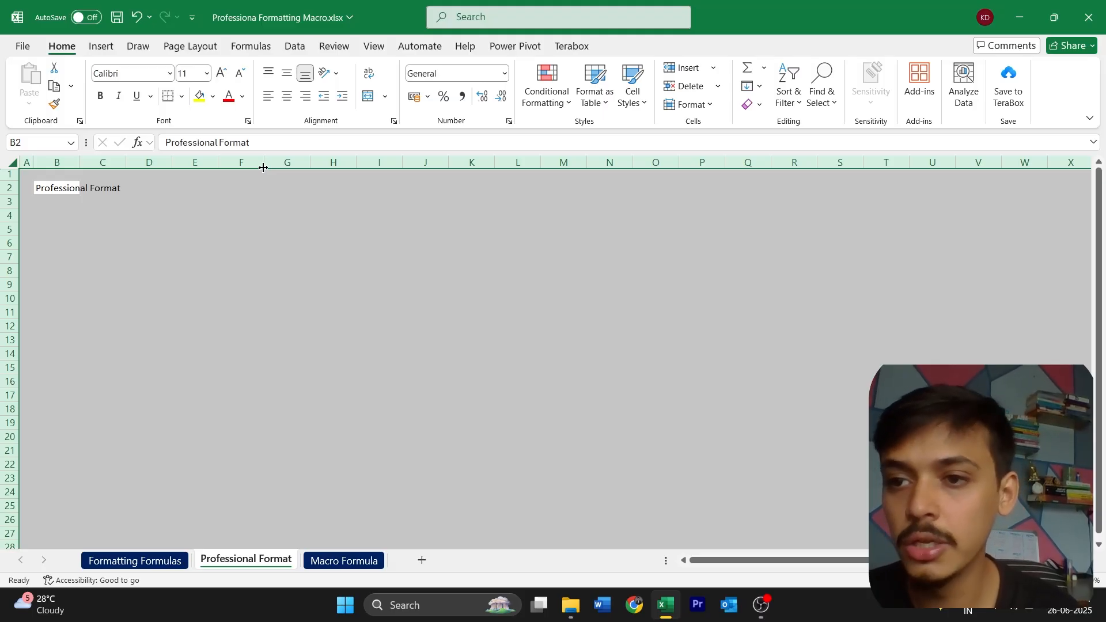
Step: Set the font size of the title in cell B2 to 14
click(57, 189)
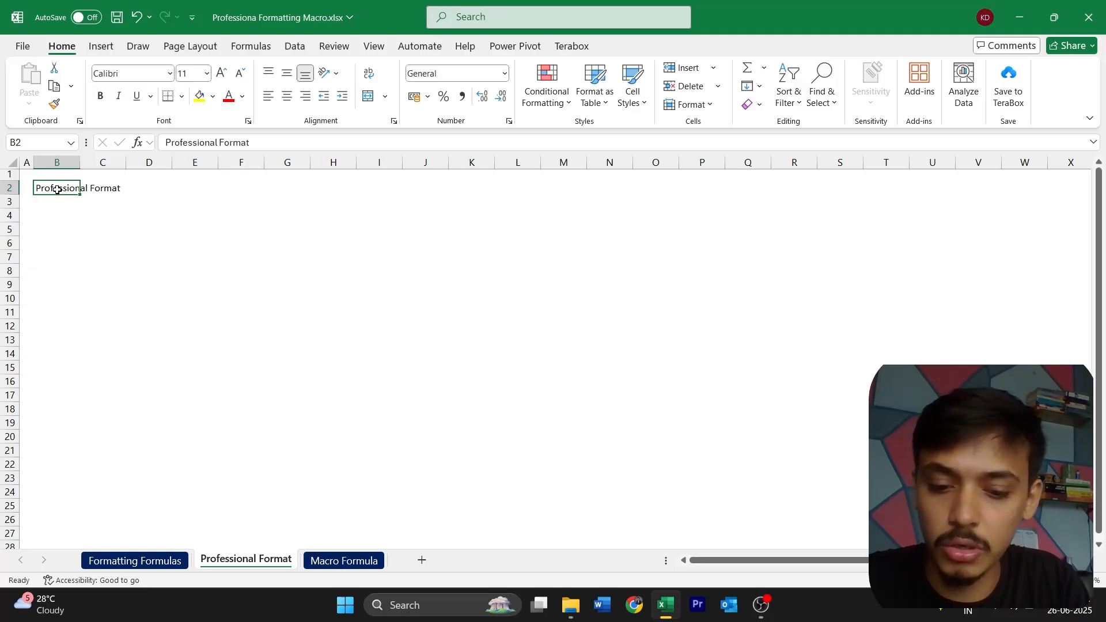
key(alt)
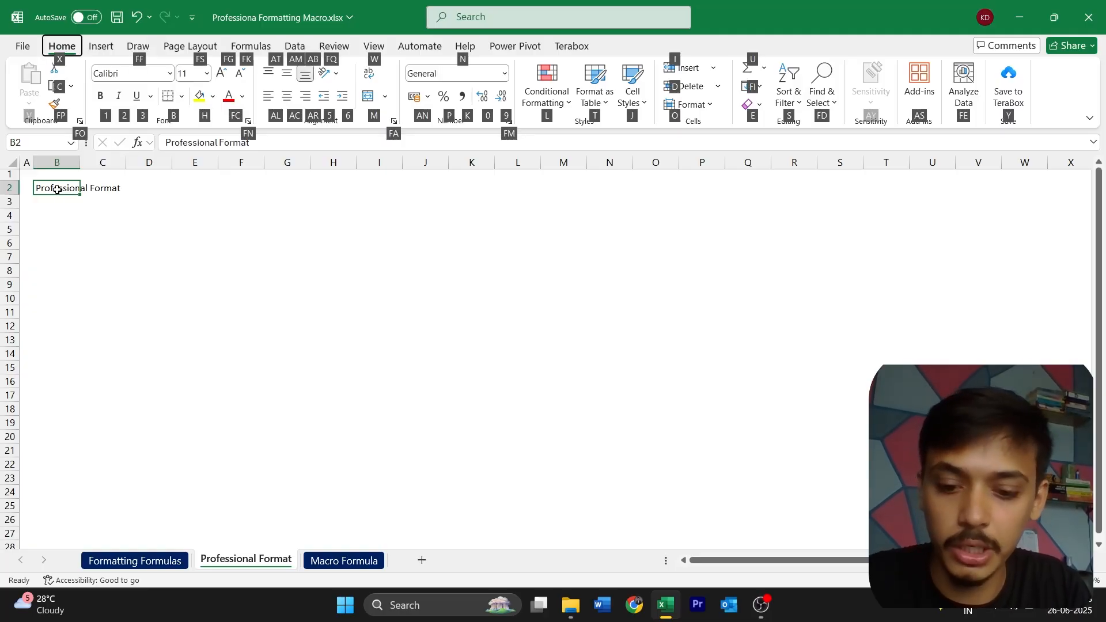
key(f)
key(s)
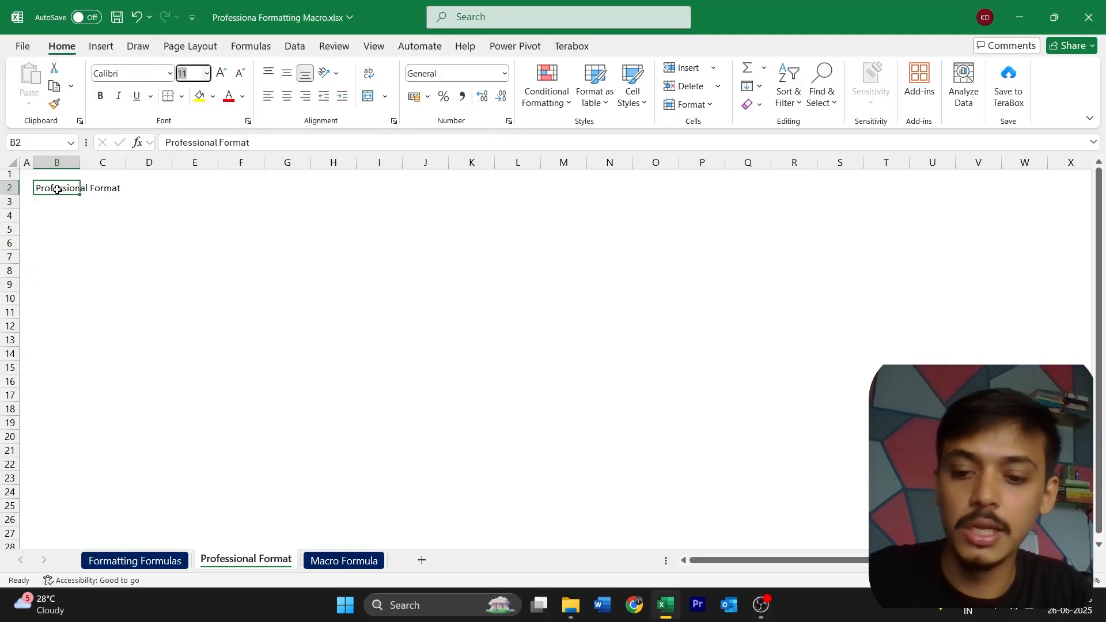
text(14)
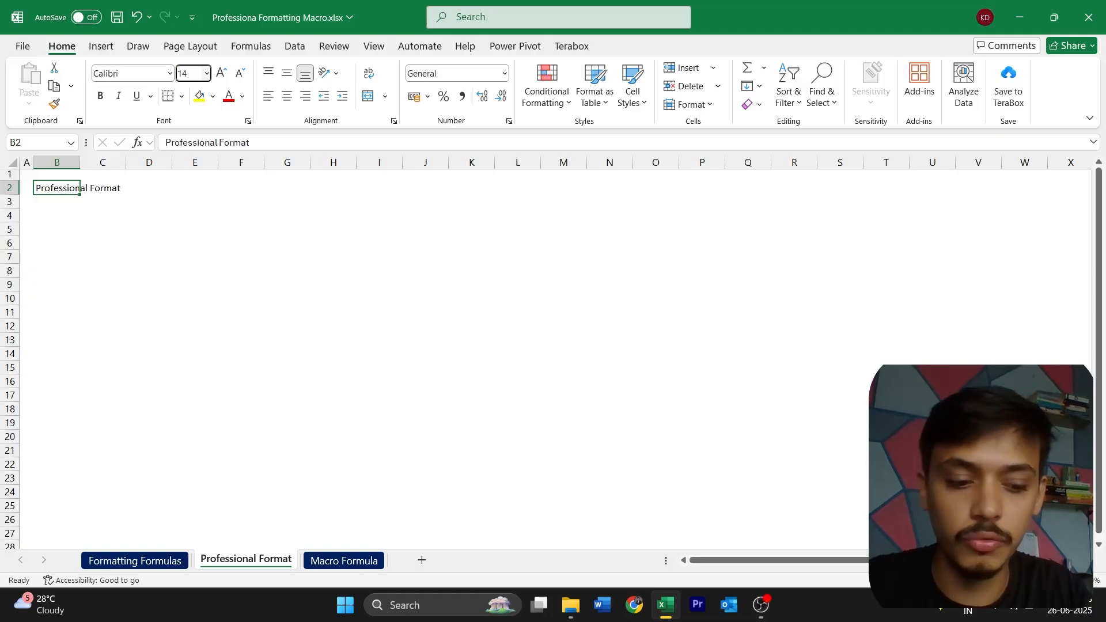
key(Return)
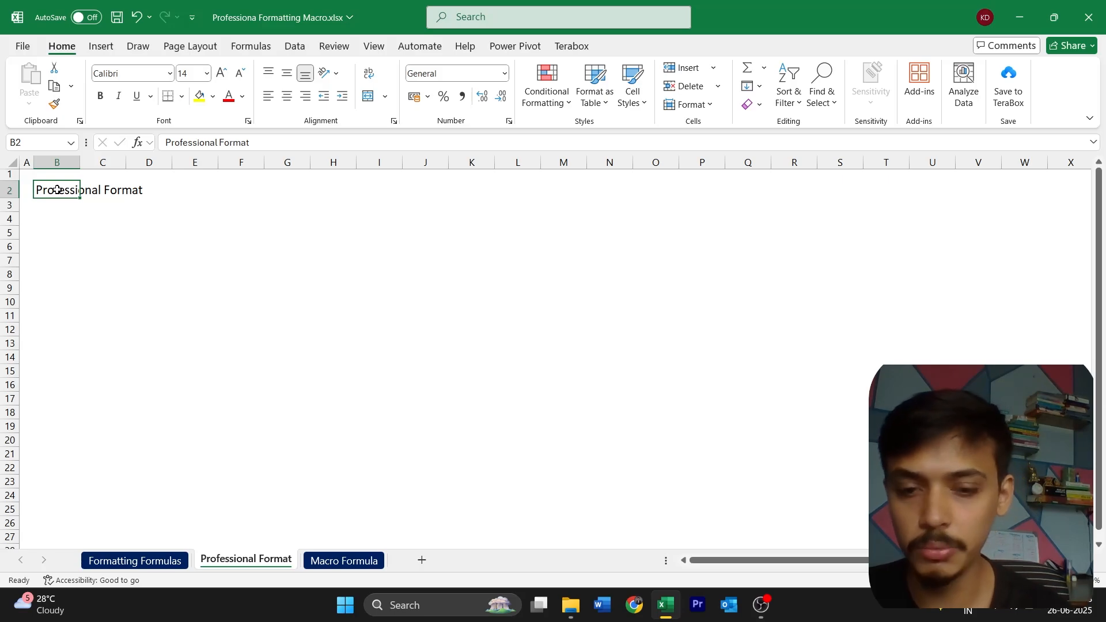
key(Down)
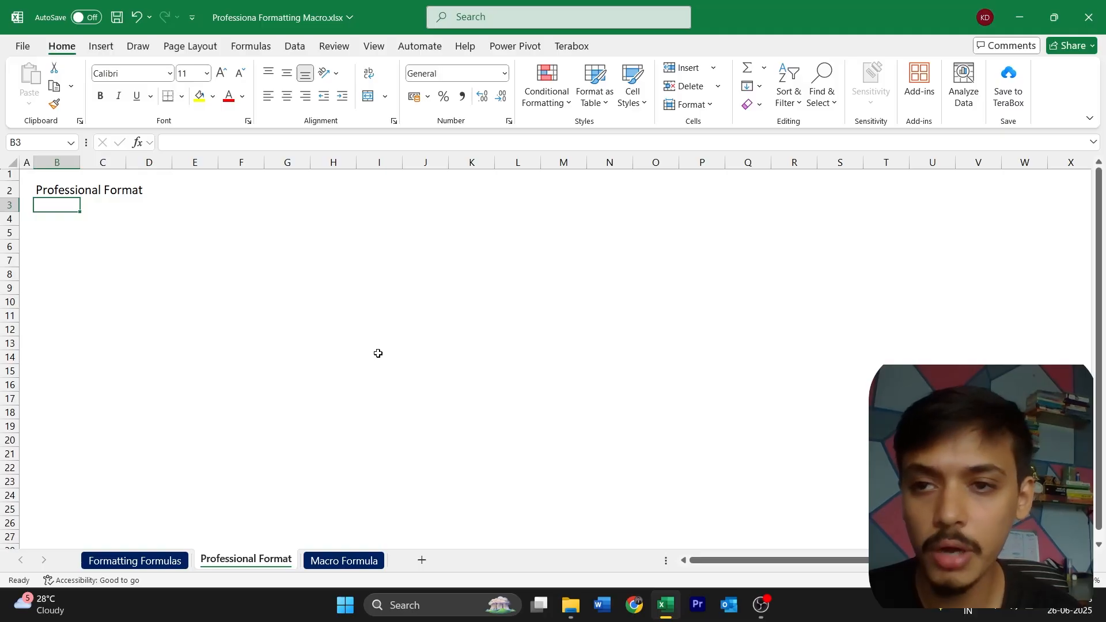
Step: On the Formatting Formulas sheet, set the Formula Check cells of the Column Height, Font Size and Font Style rows to "Complete"
key(ctrl+Page_Up)
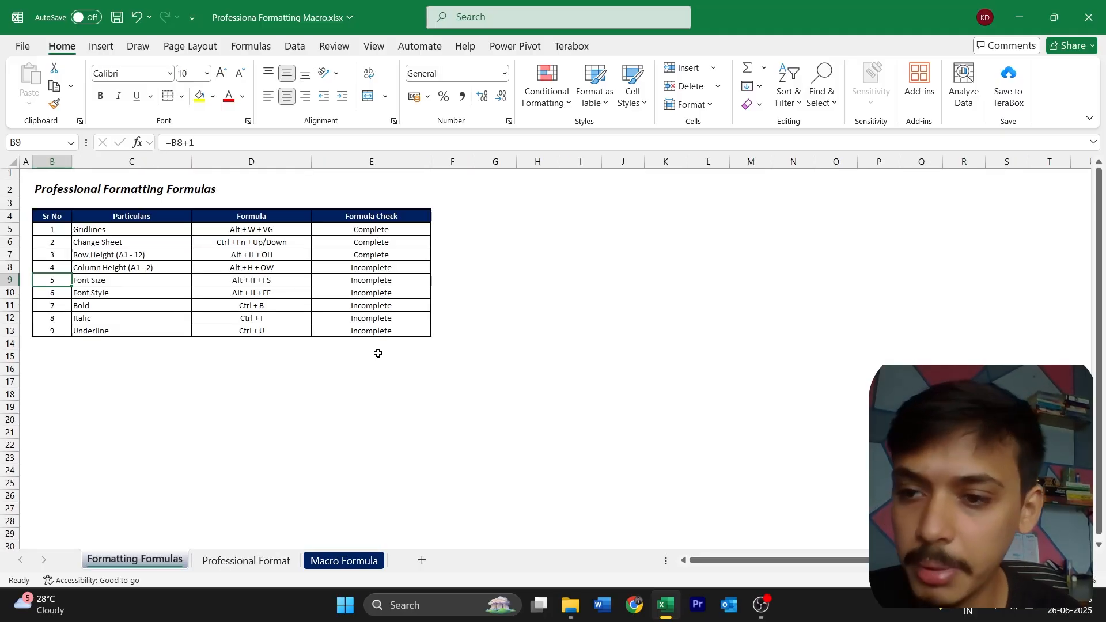
key(Right)
key(Right)
key(Left)
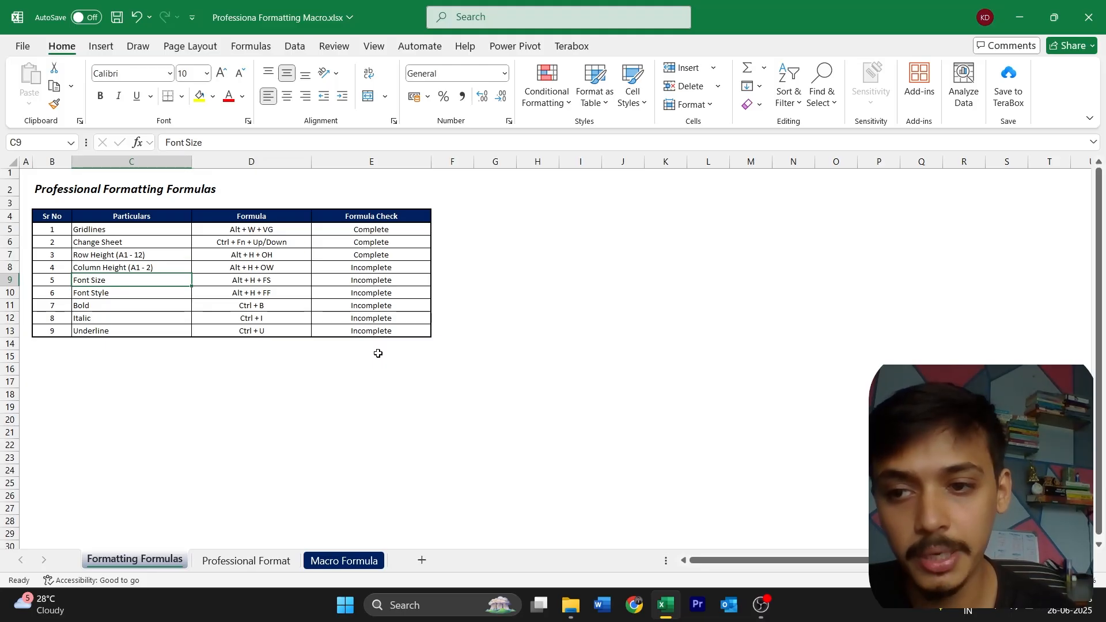
key(Down)
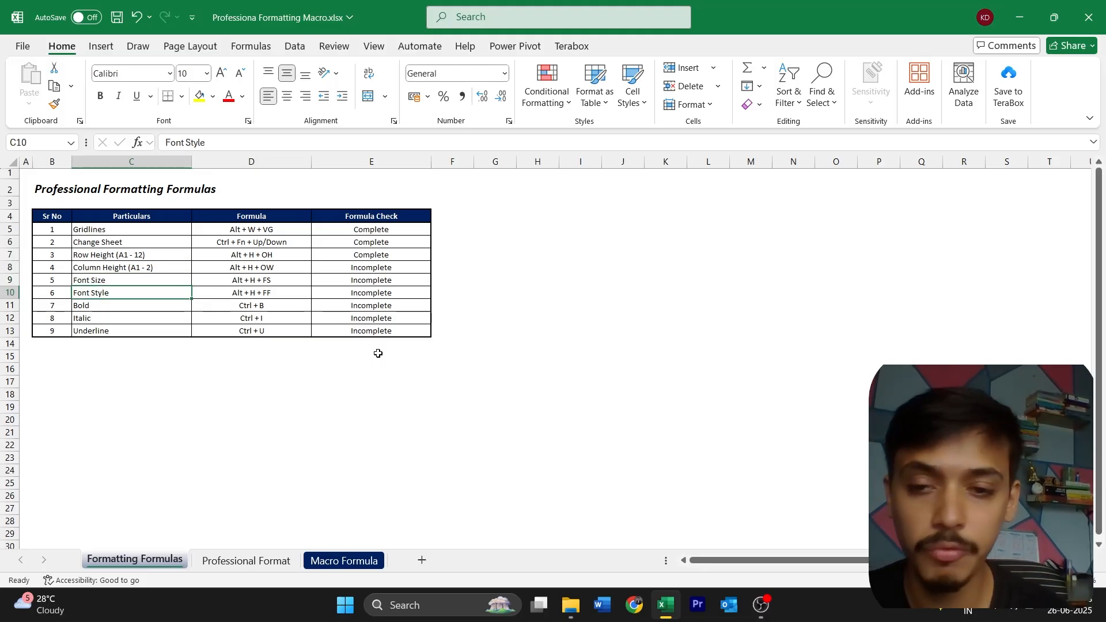
key(Right)
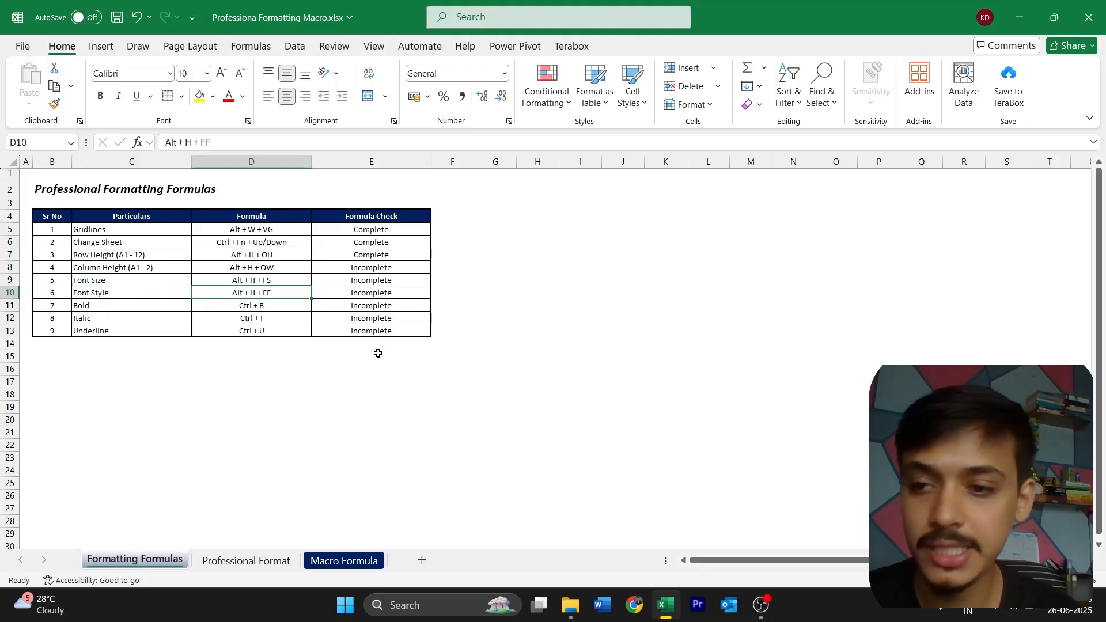
key(Right)
key(Up)
key(Up)
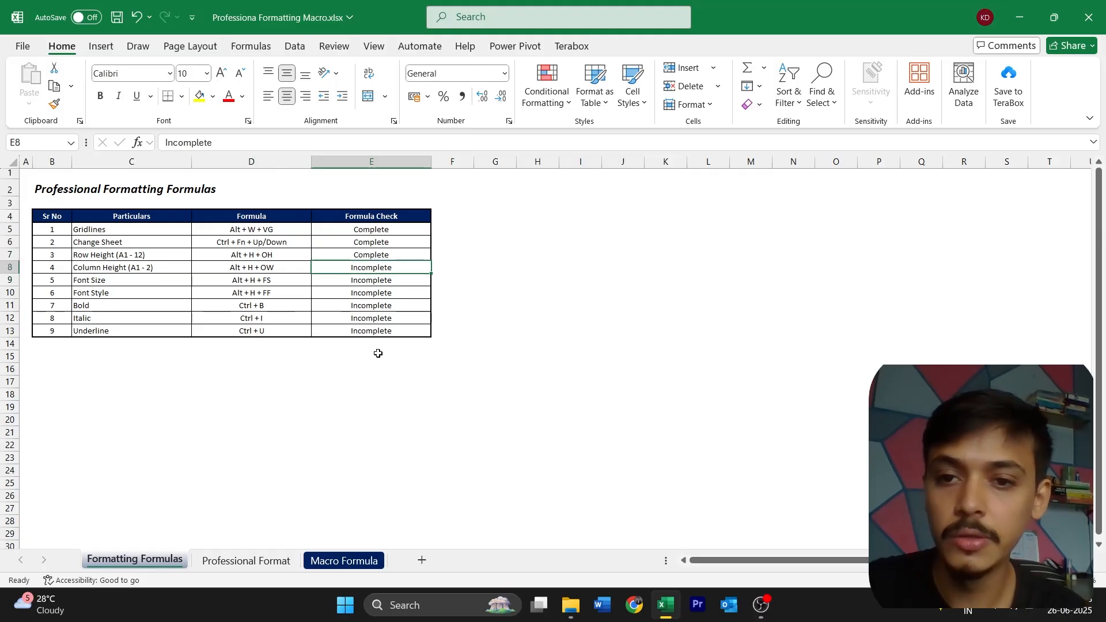
text(Co)
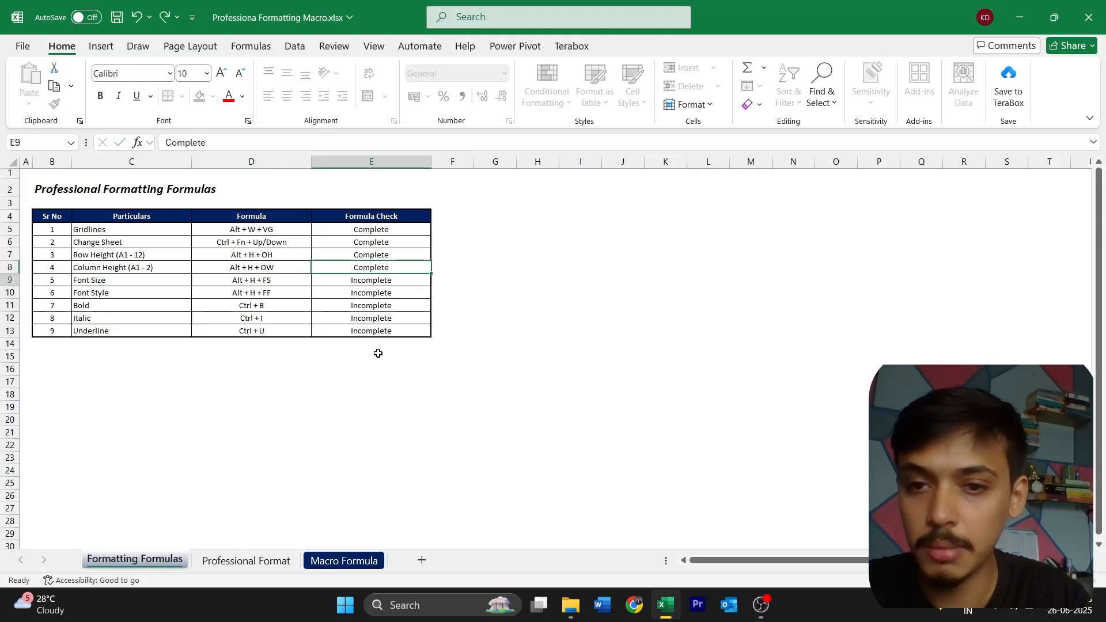
key(Return)
text(Co)
key(Return)
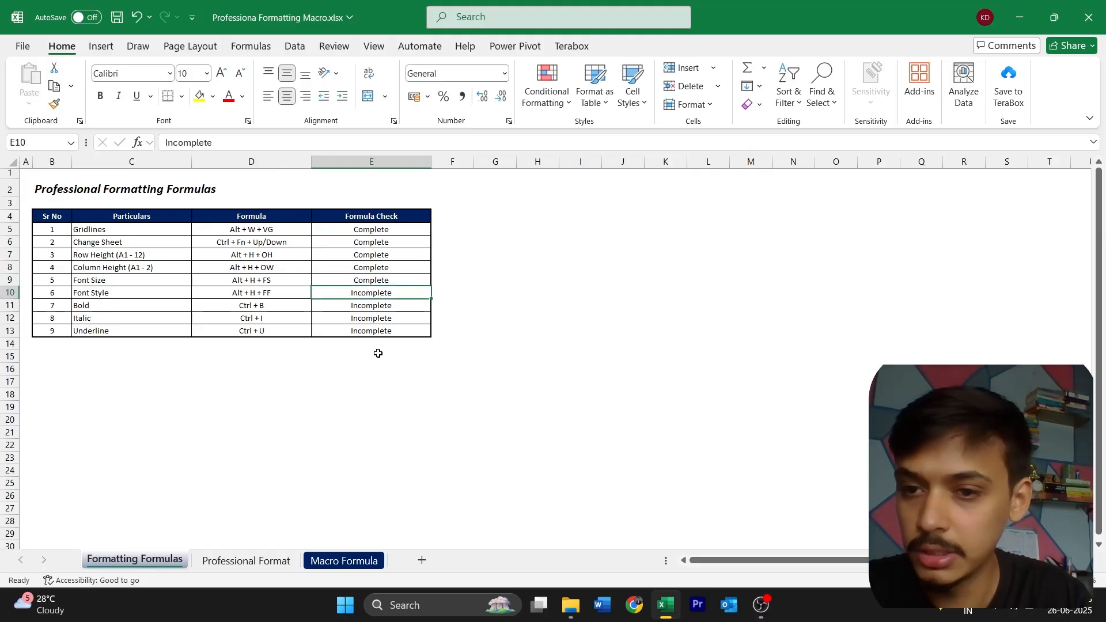
text(Co)
key(Return)
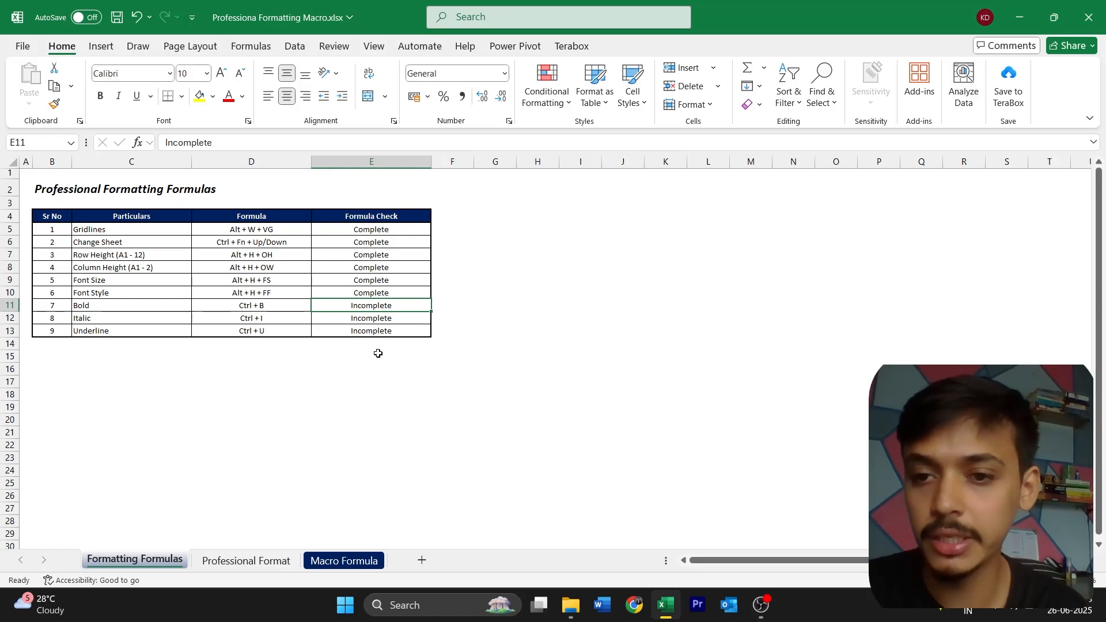
Step: Review the Bold and Italic rows of the checklist and make the B2 title on the Professional Format sheet bold
key(Left)
key(Left)
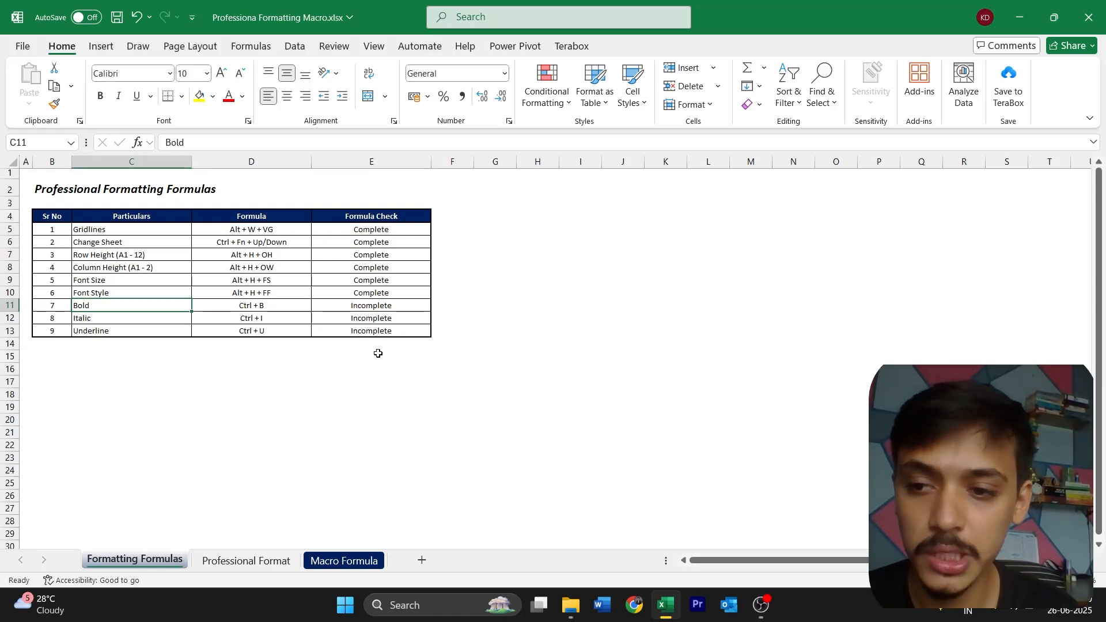
key(Right)
key(Down)
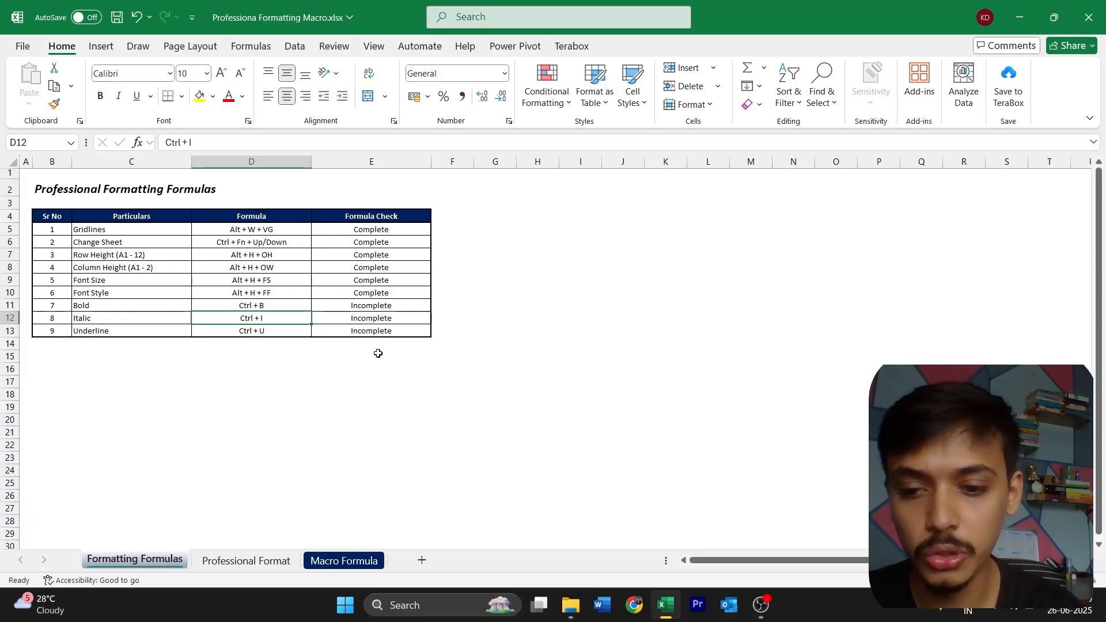
key(ctrl+Page_Down)
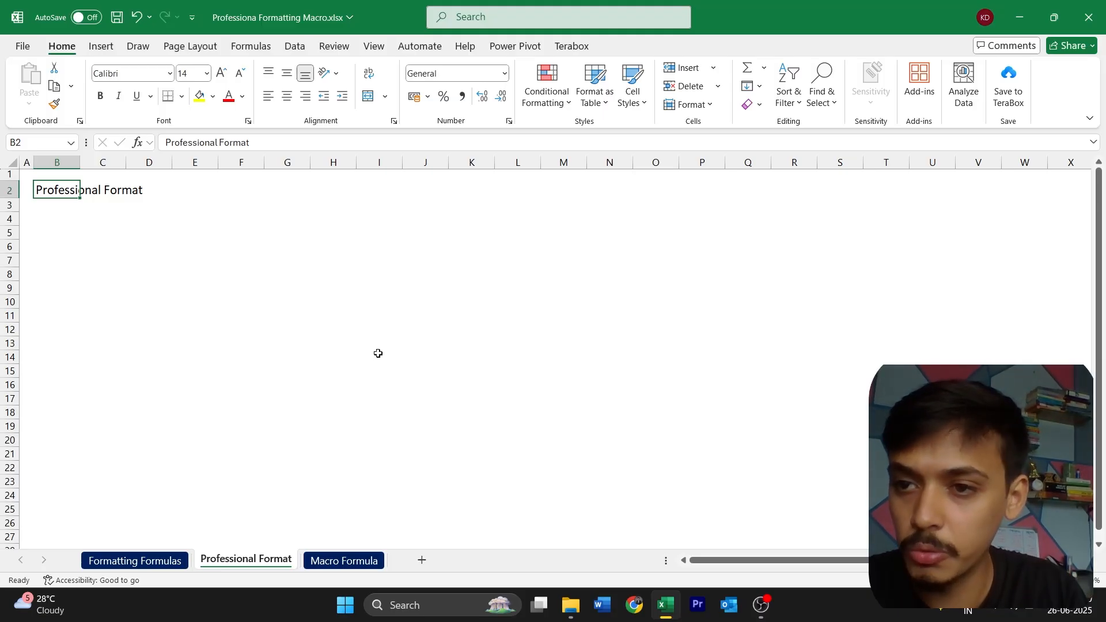
key(ctrl+b)
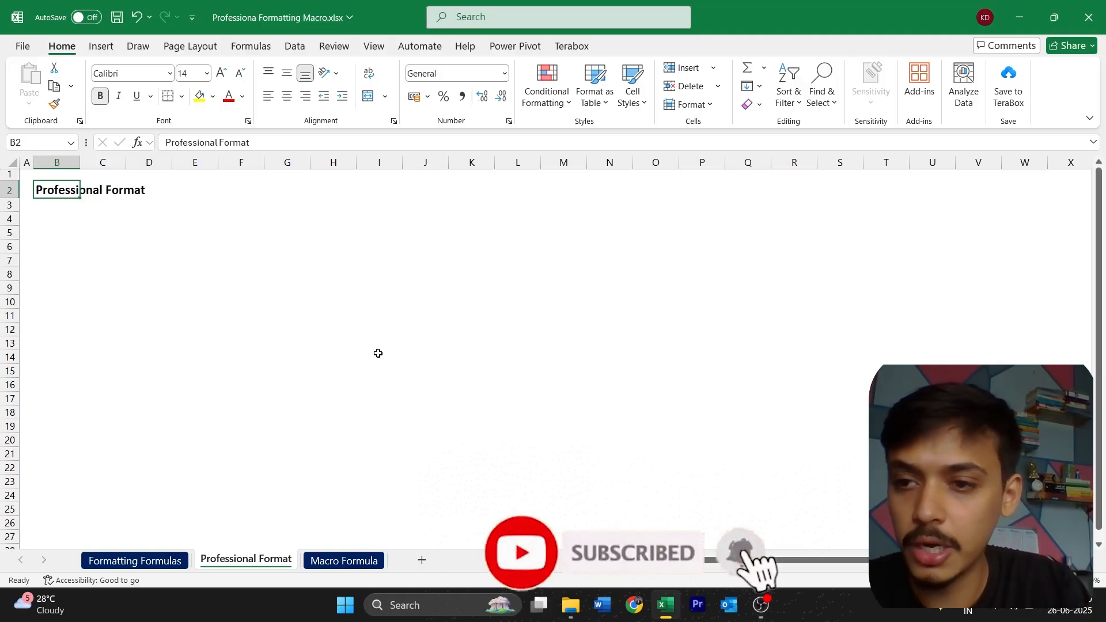
Step: Underline and italicize the title in cell B2 of the Professional Format sheet
key(ctrl+u)
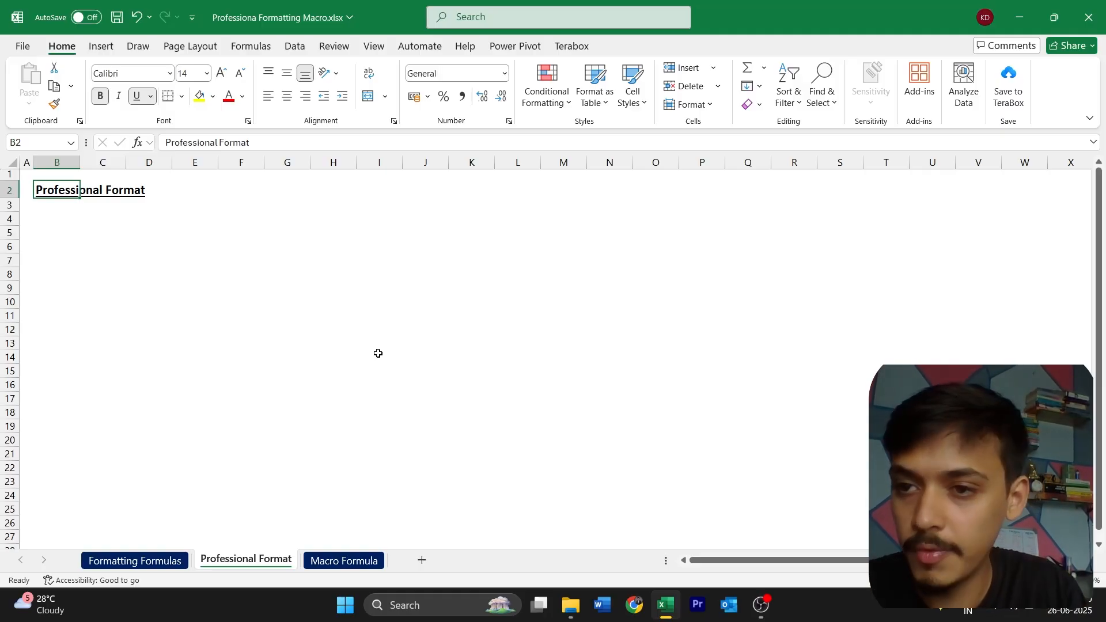
key(ctrl+i)
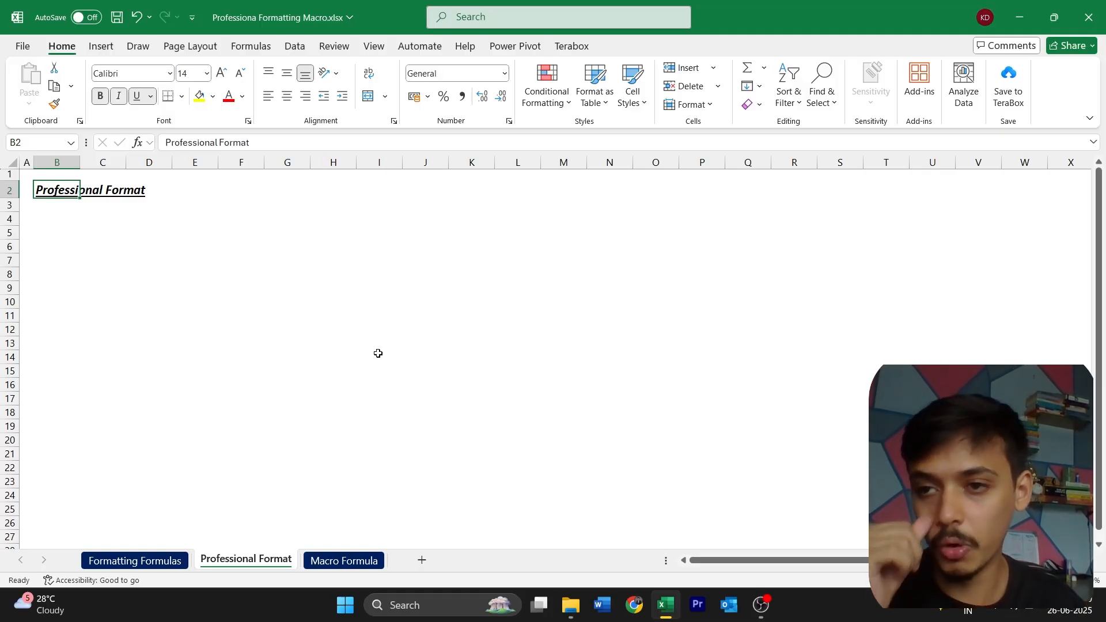
key(Return)
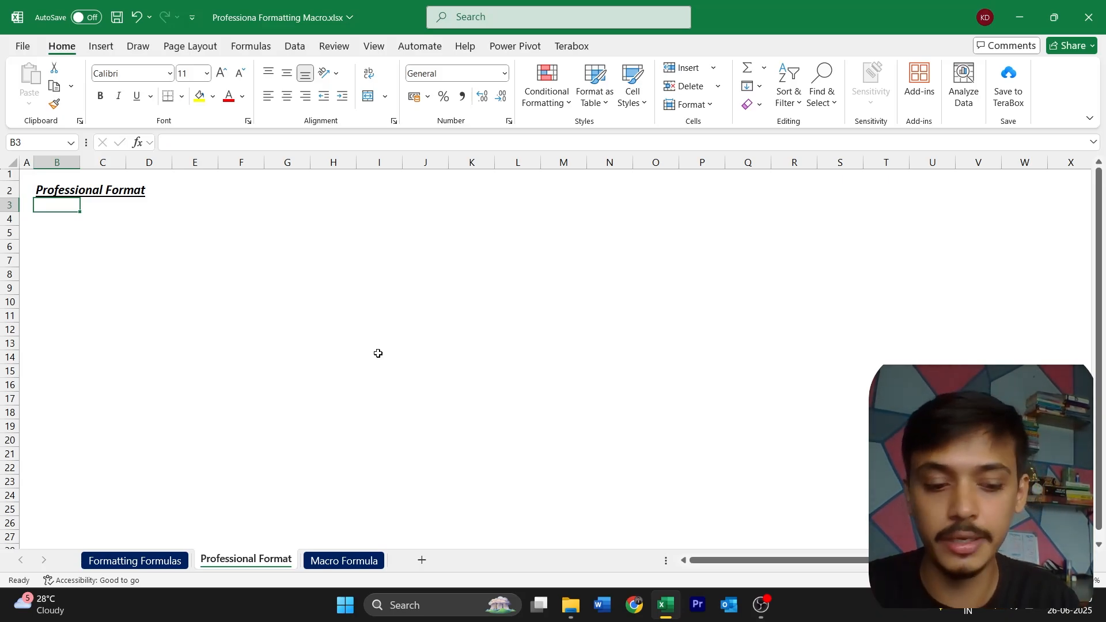
Step: Replace the title text in cell B2 with "Profit & loss statement"
key(Up)
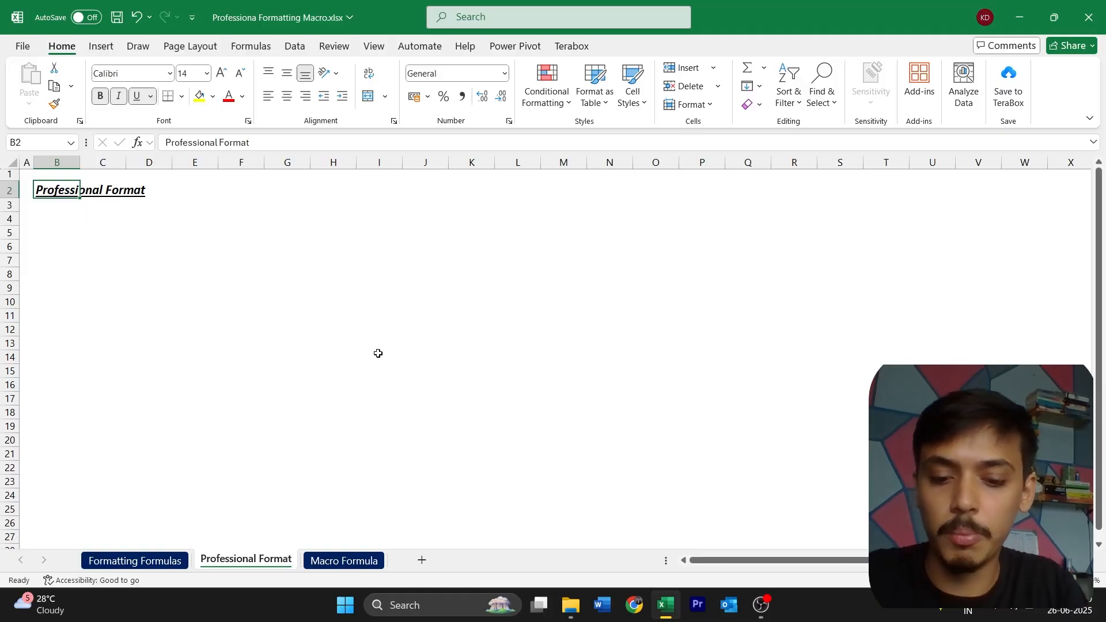
text(Profo)
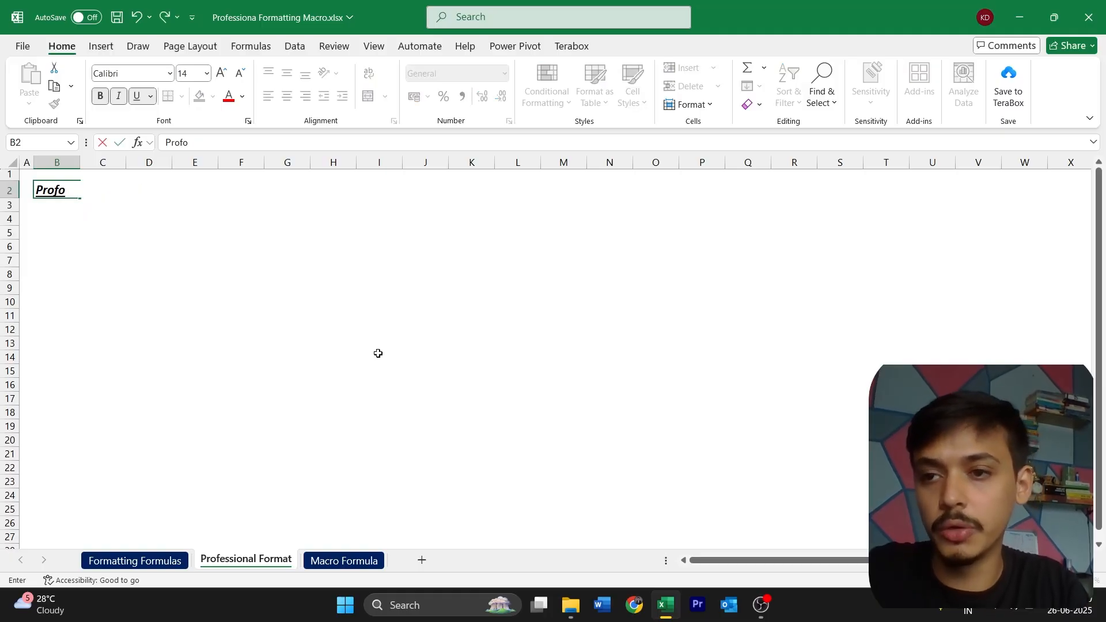
key(BackSpace)
text(it &)
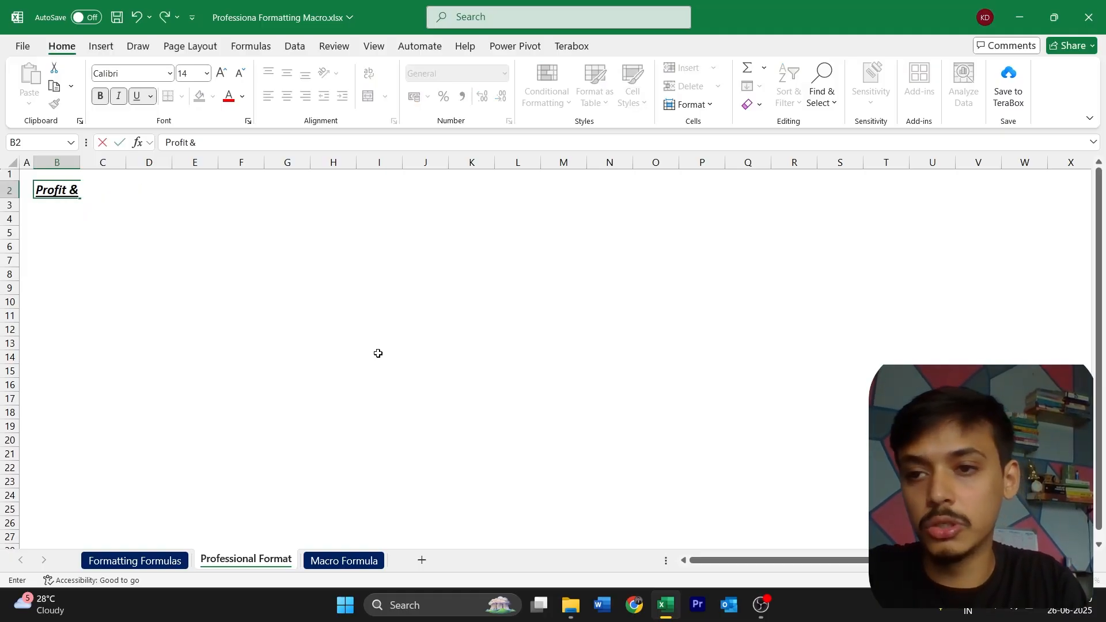
text( loss statement)
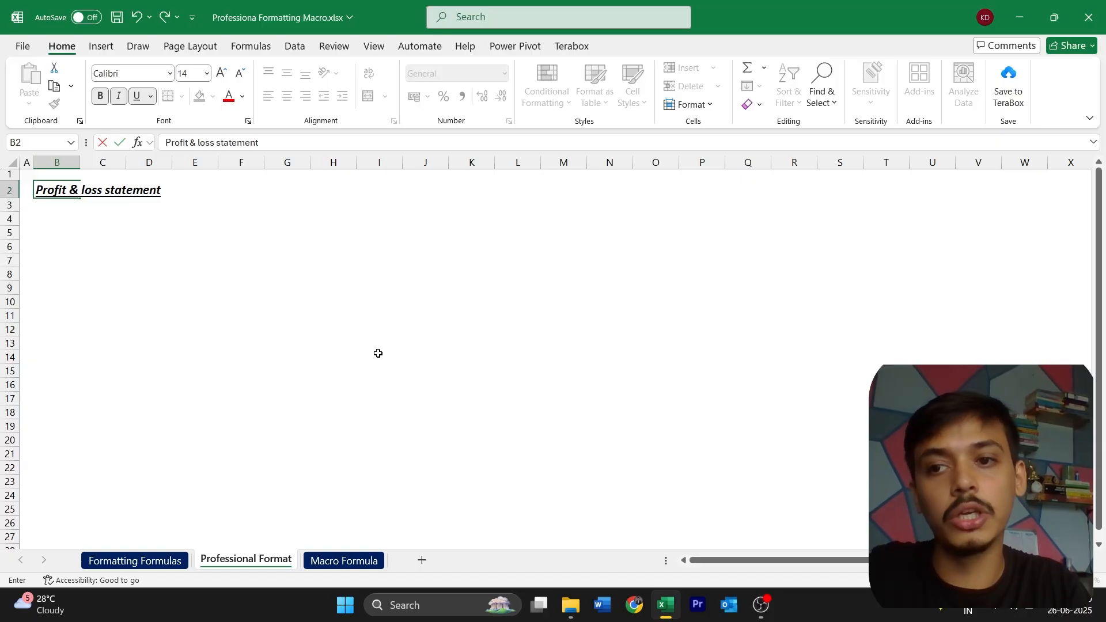
key(Return)
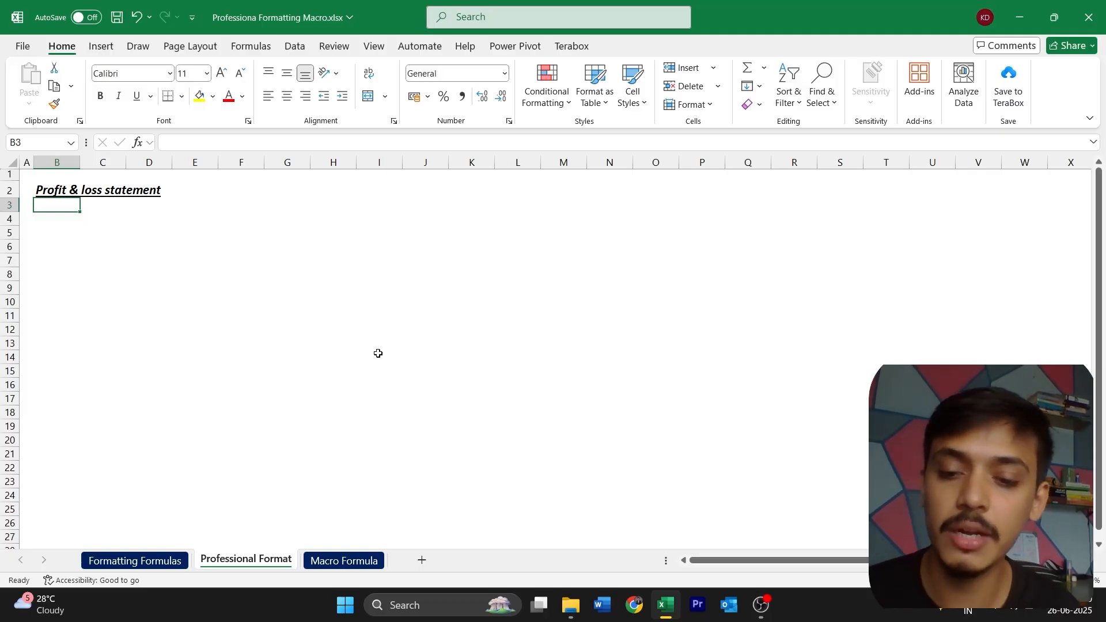
Step: Review the macro steps listed on the Macro Formula sheet and add a new blank worksheet after it
click(340, 560)
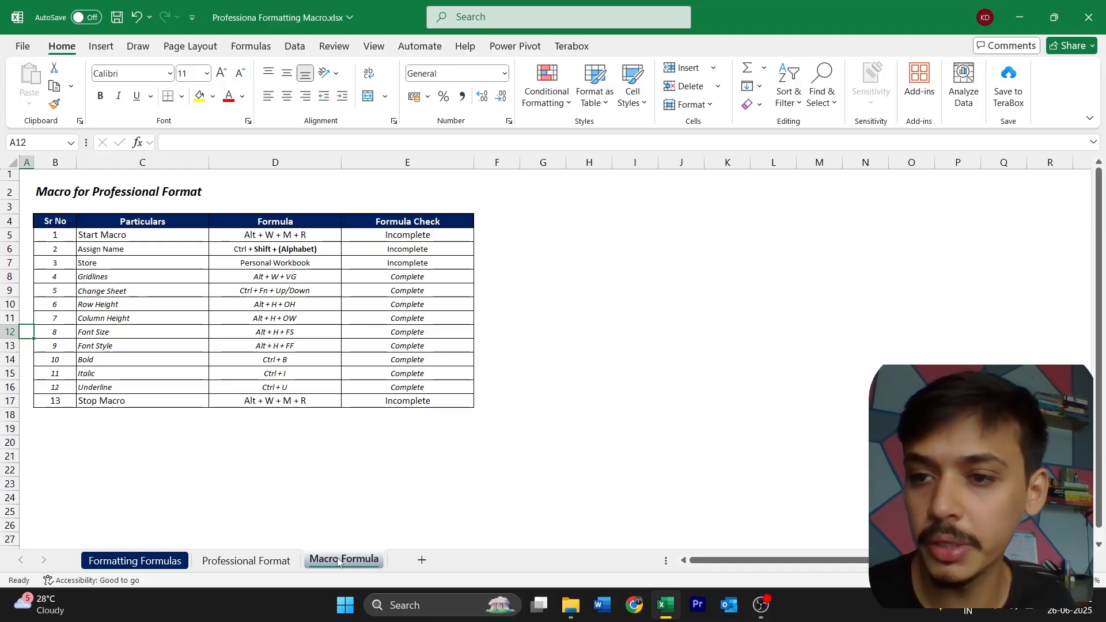
click(231, 427)
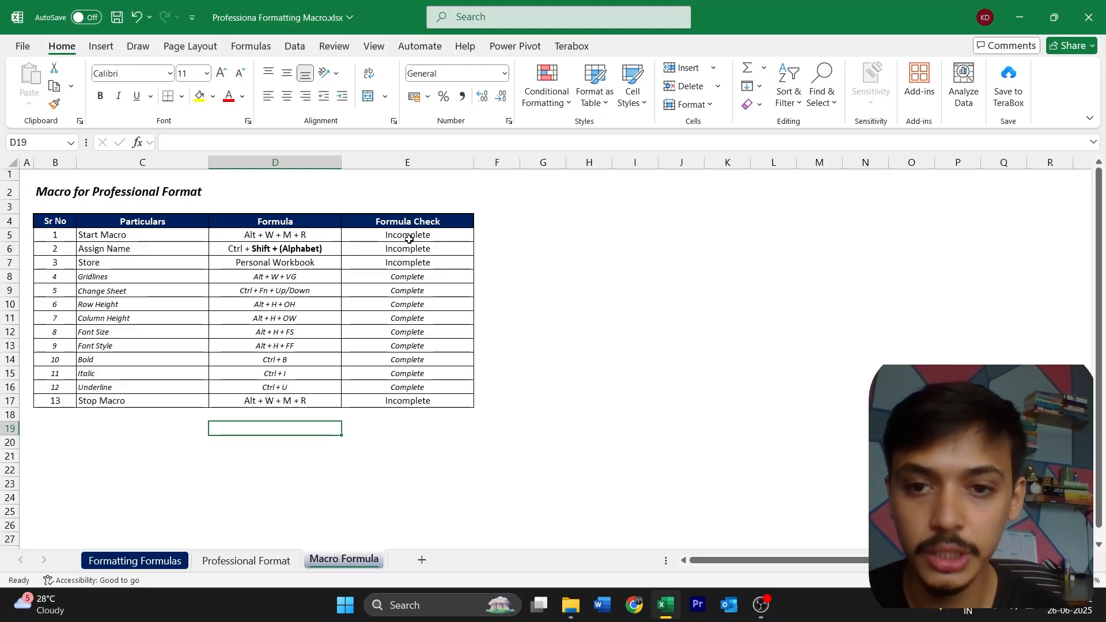
drag(405, 278, 317, 384)
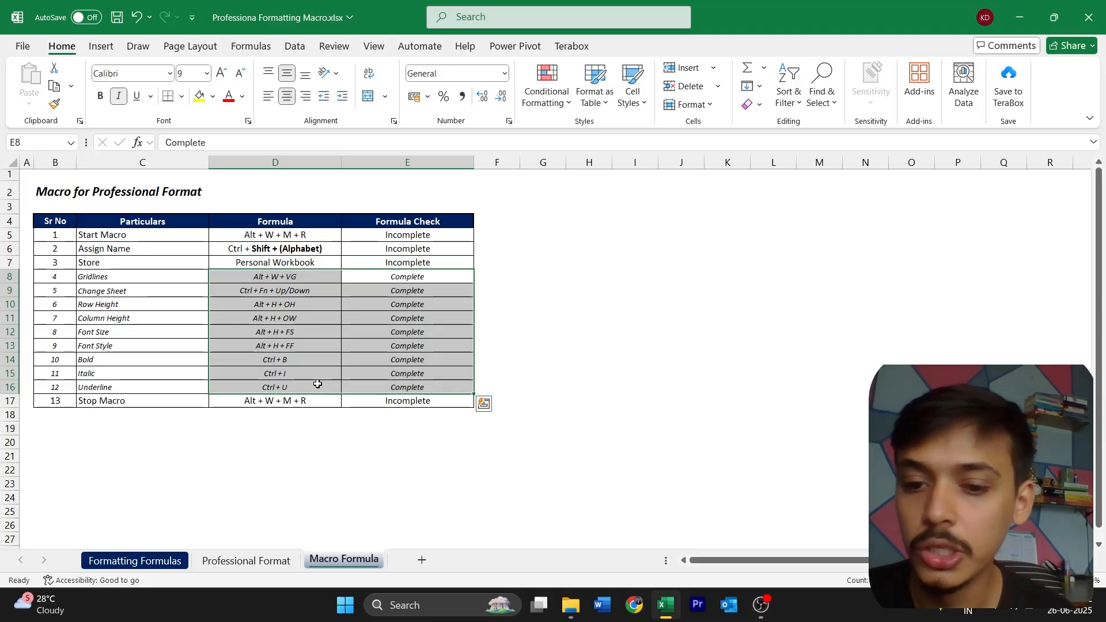
click(421, 561)
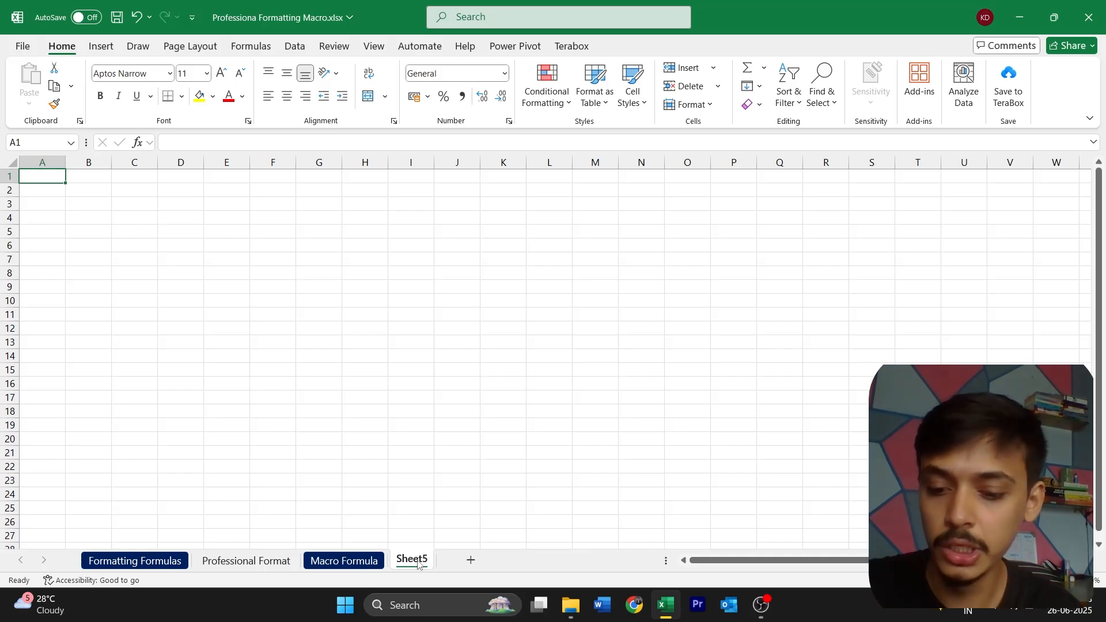
key(ctrl+Page_Up)
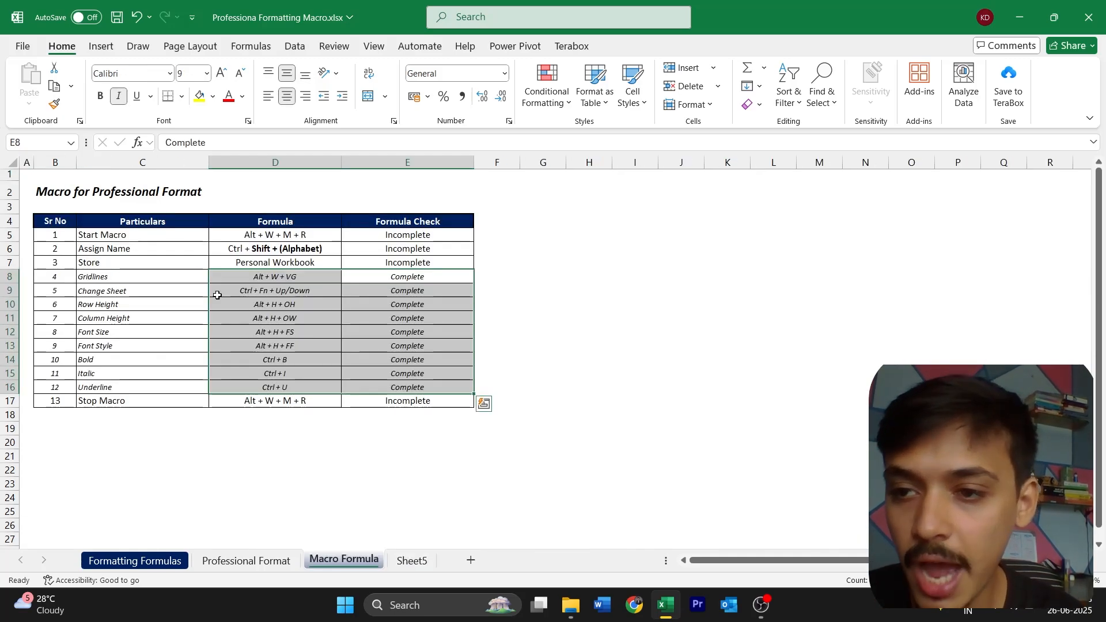
click(124, 235)
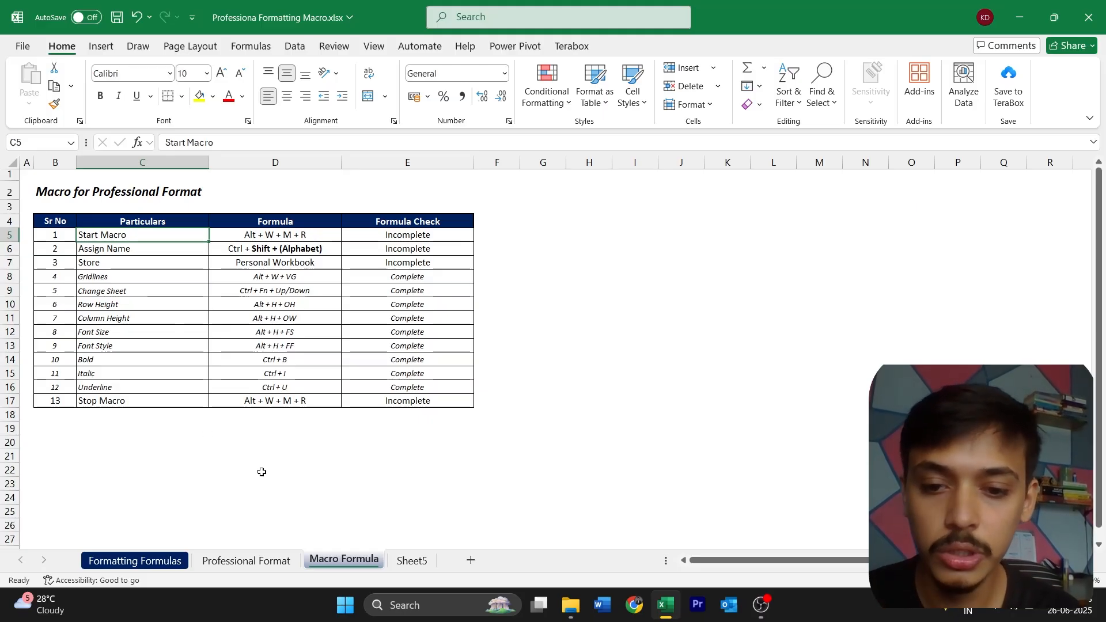
key(ctrl+Page_Down)
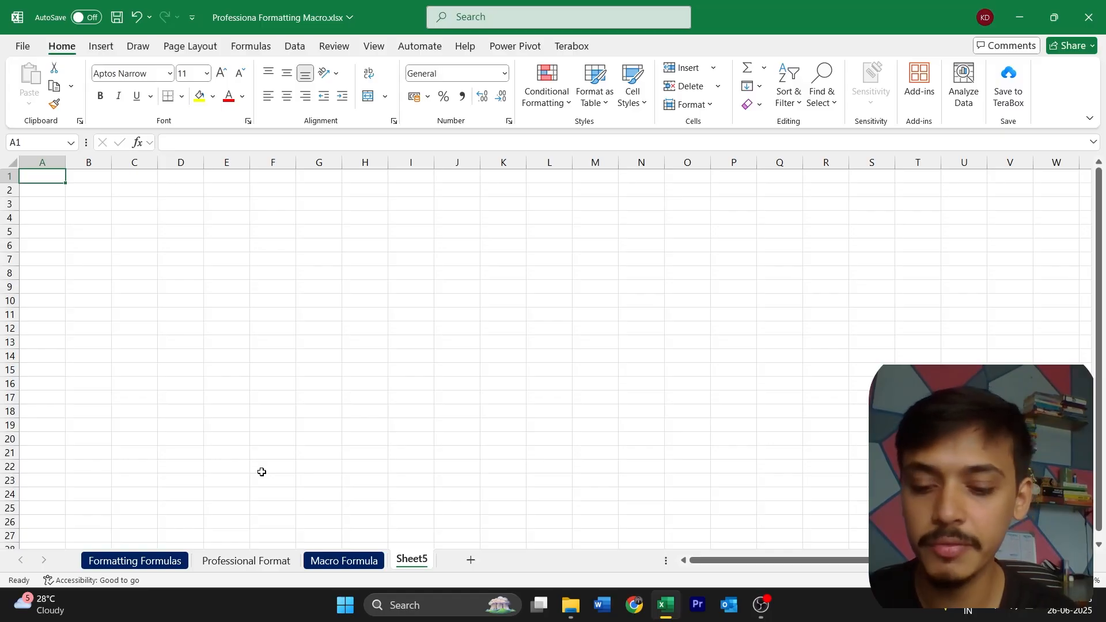
Step: Set up a new macro recording on the blank sheet and name the macro Professional_Format
key(alt)
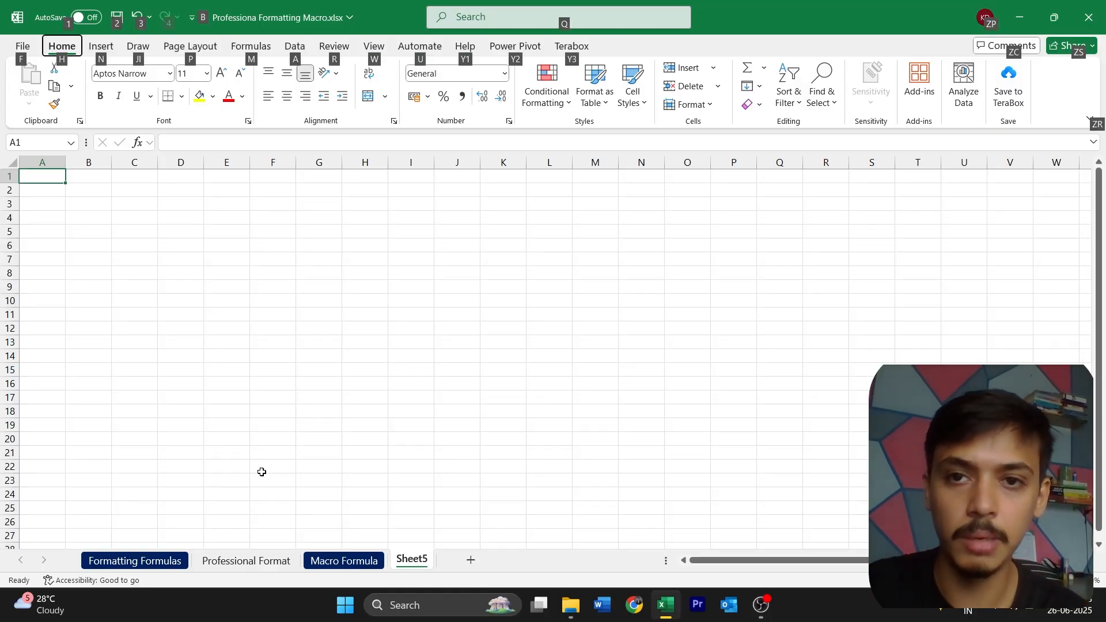
key(w)
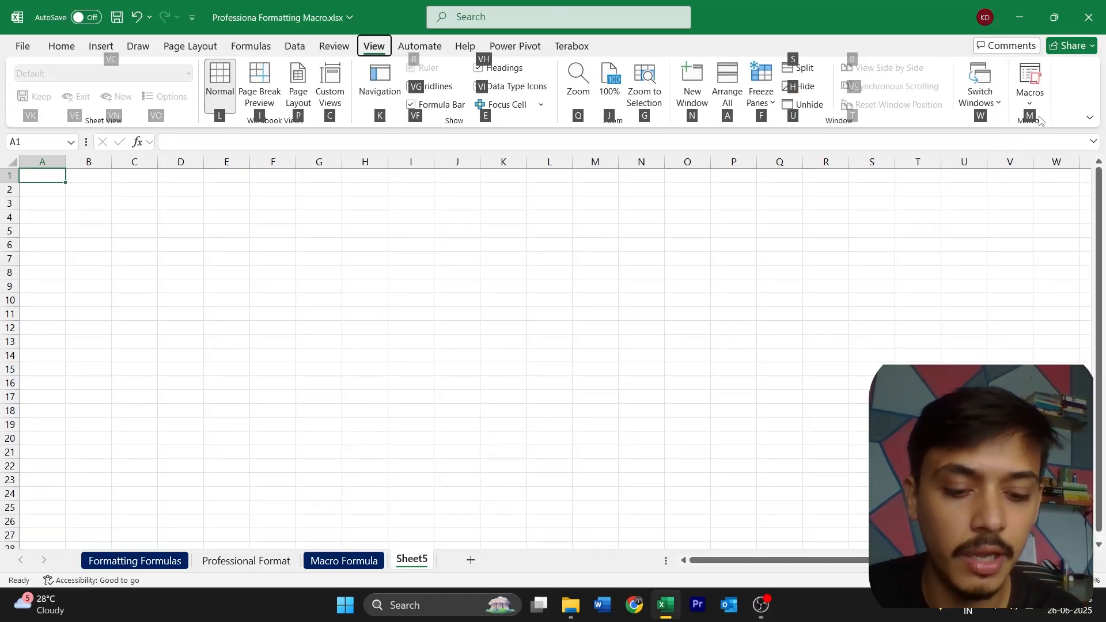
key(m)
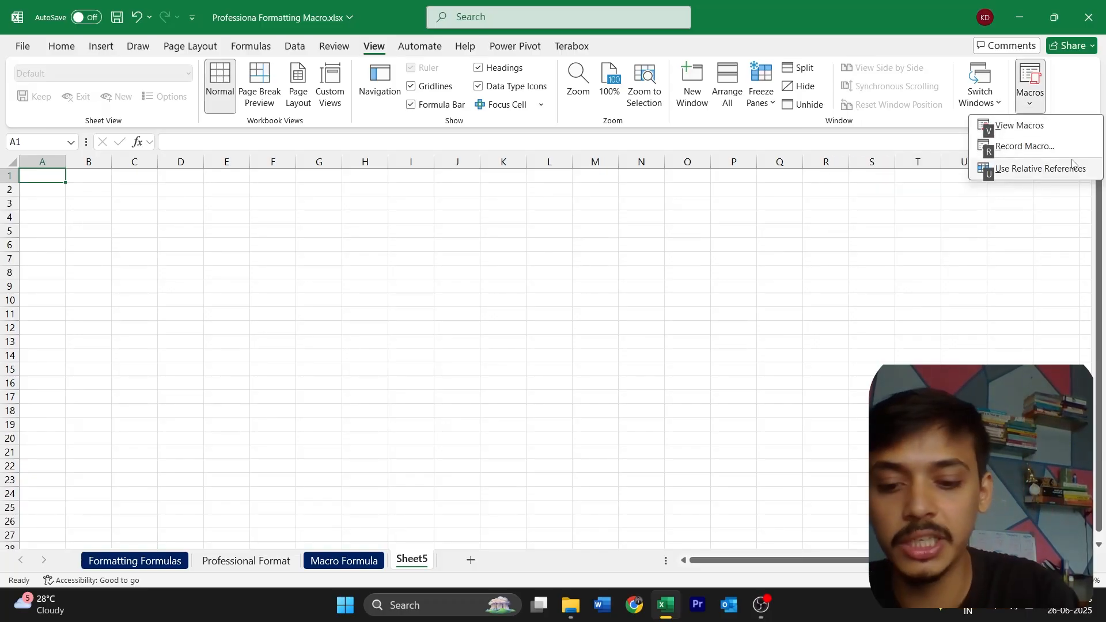
key(r)
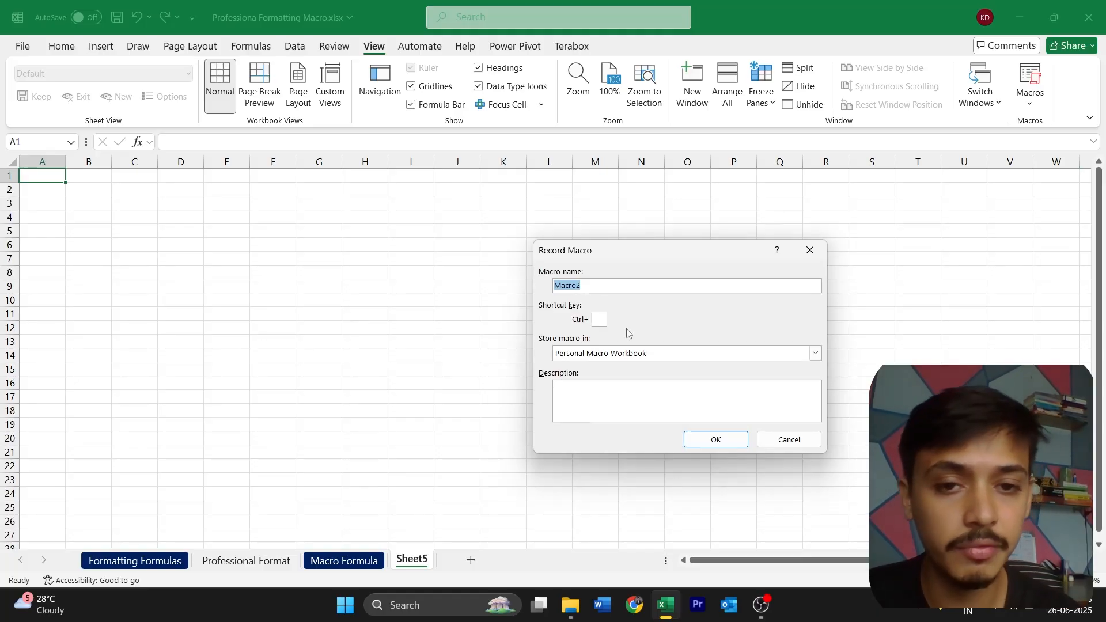
text(Professional Format)
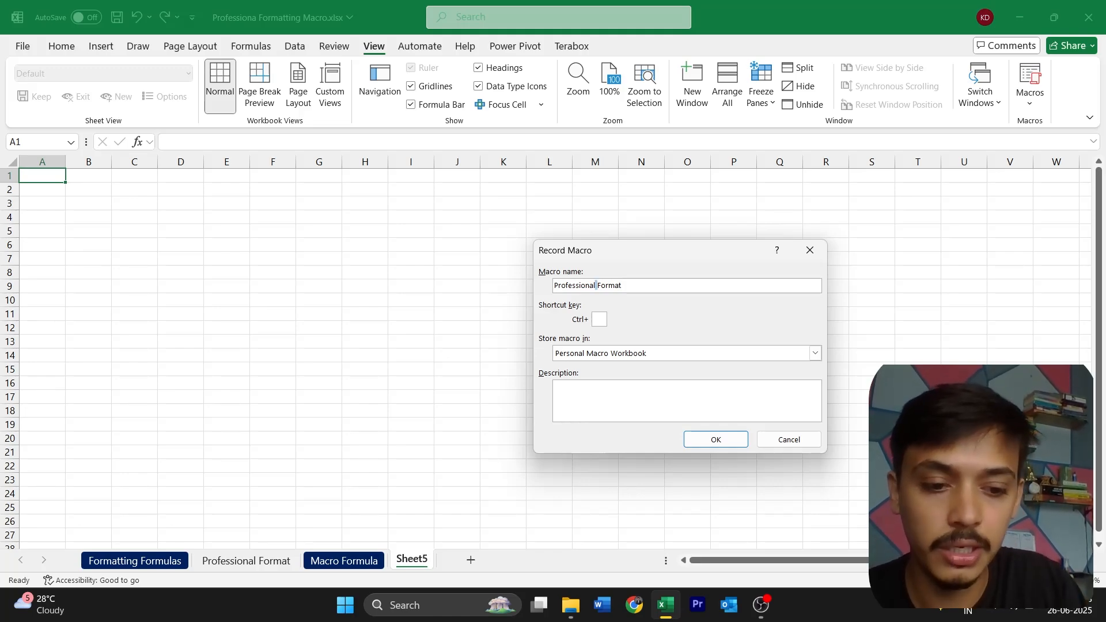
key(BackSpace)
text(_)
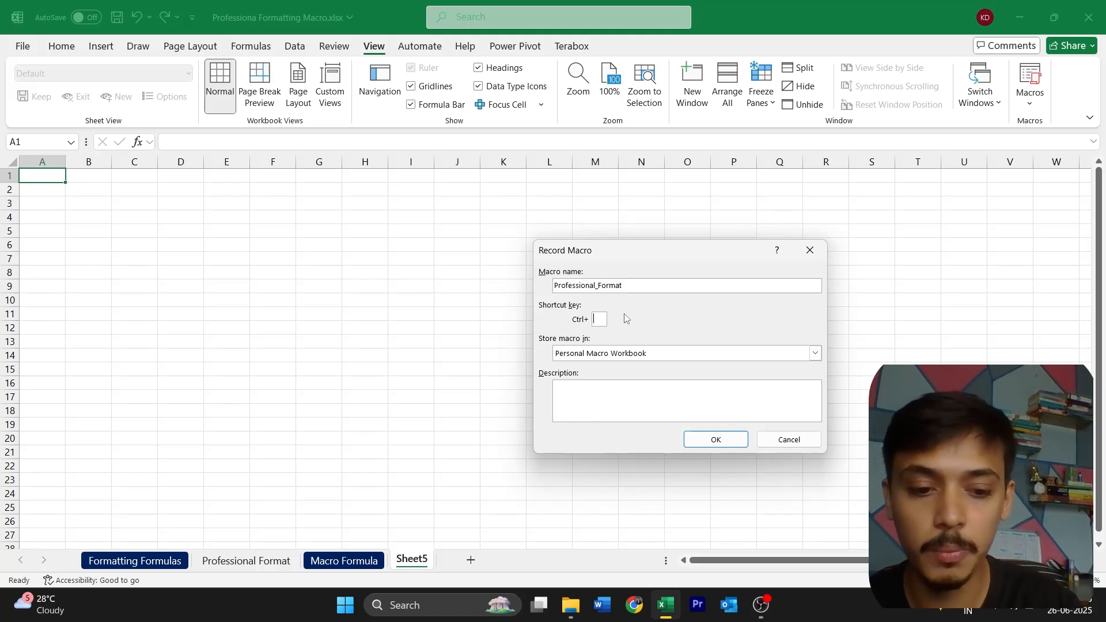
Step: Assign Ctrl+Shift+P as the macro's shortcut and choose Personal Macro Workbook as its storage location
text(P)
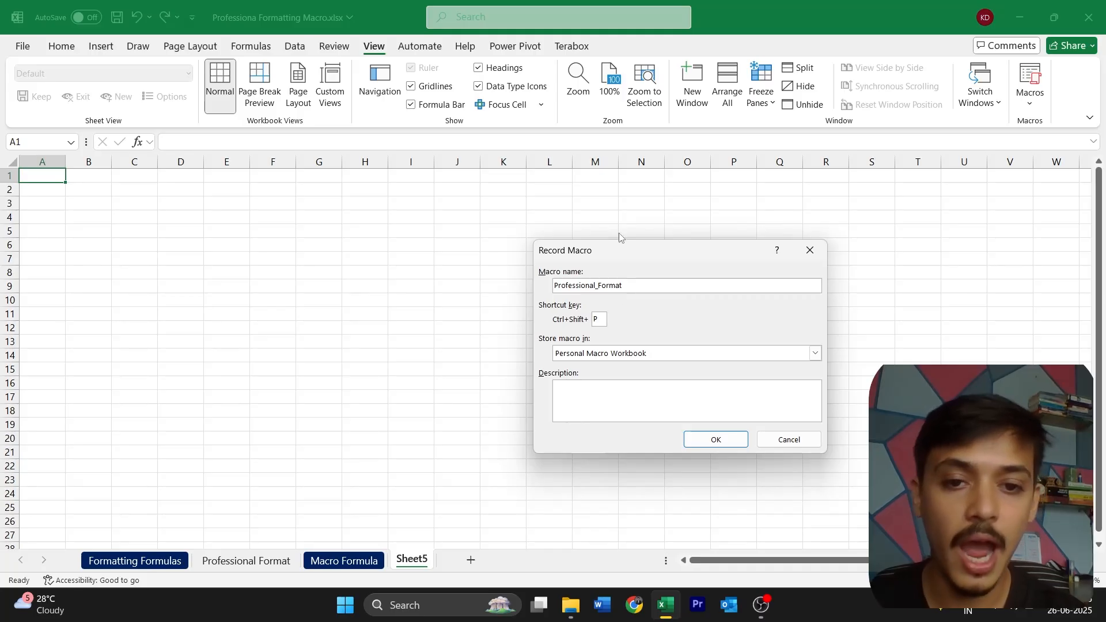
click(643, 354)
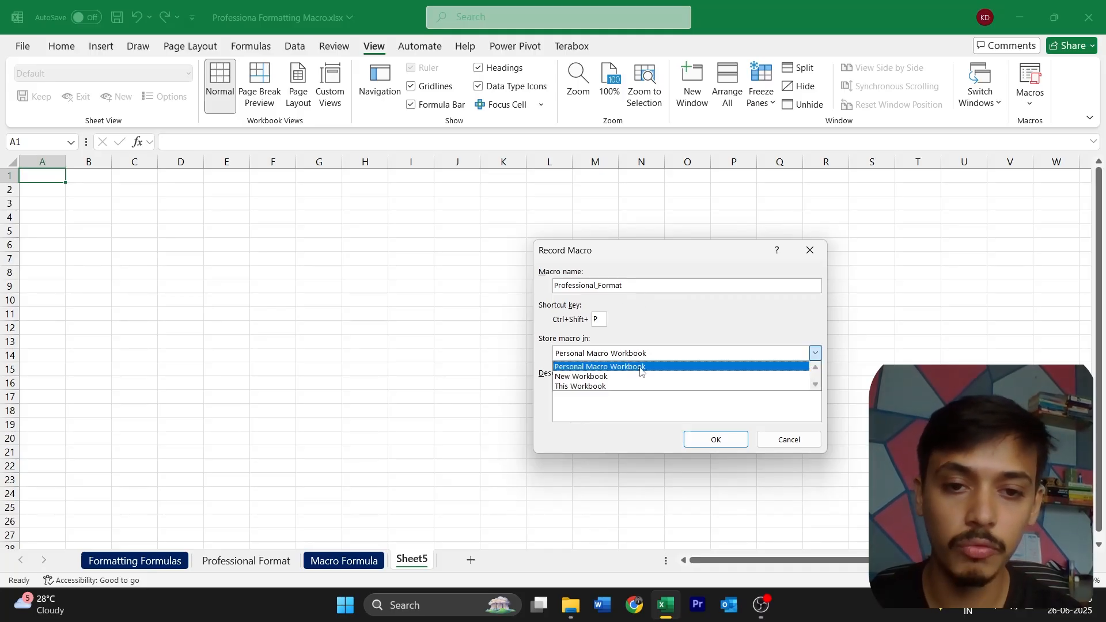
click(641, 367)
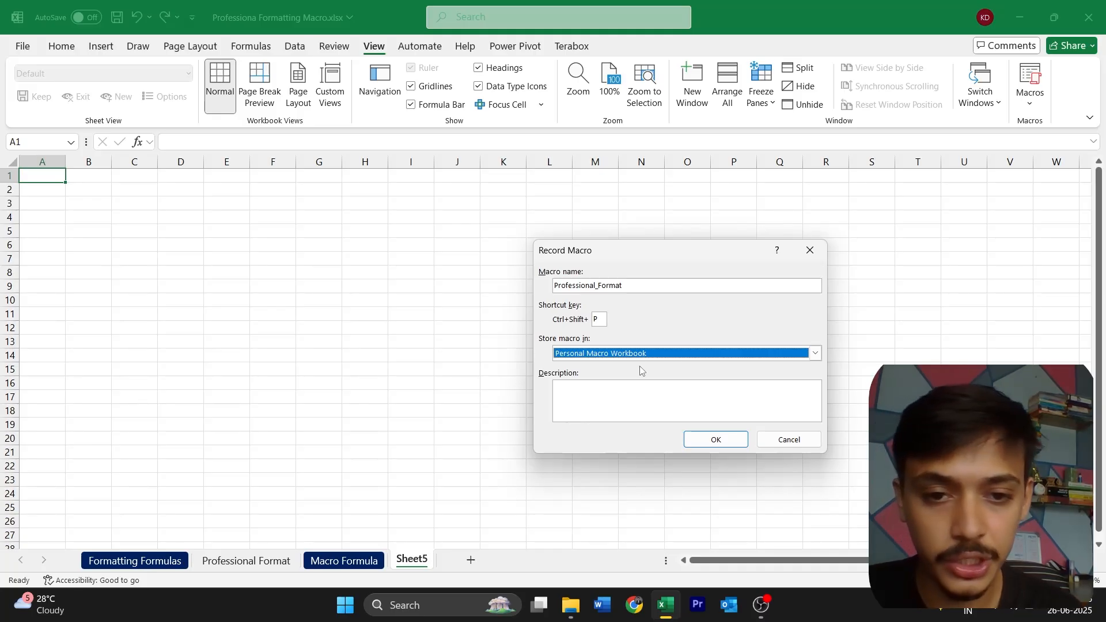
click(641, 358)
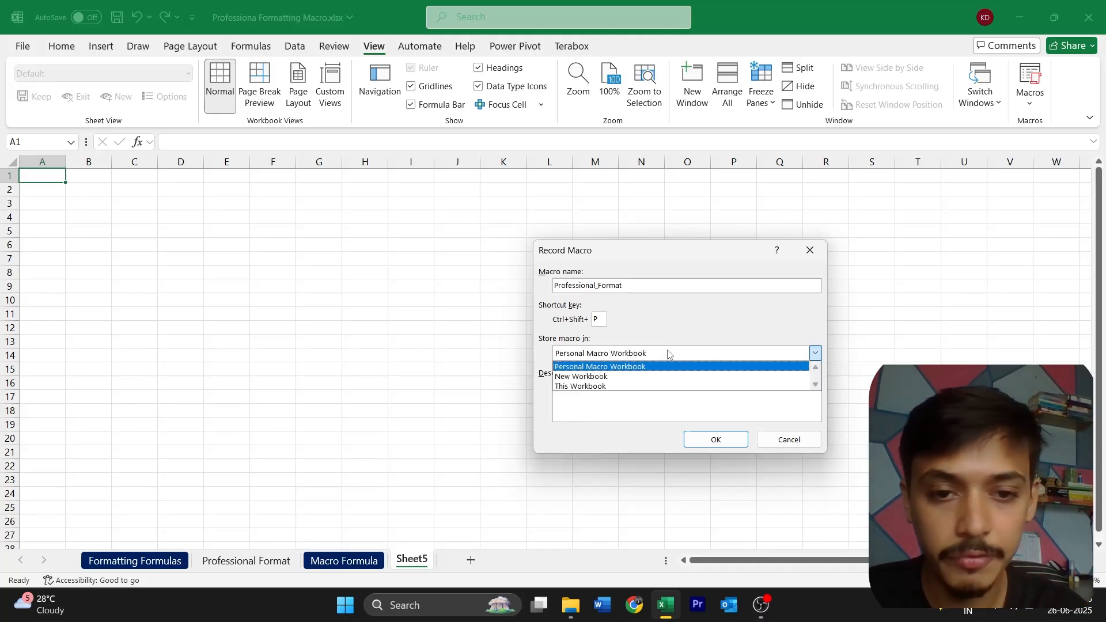
click(642, 367)
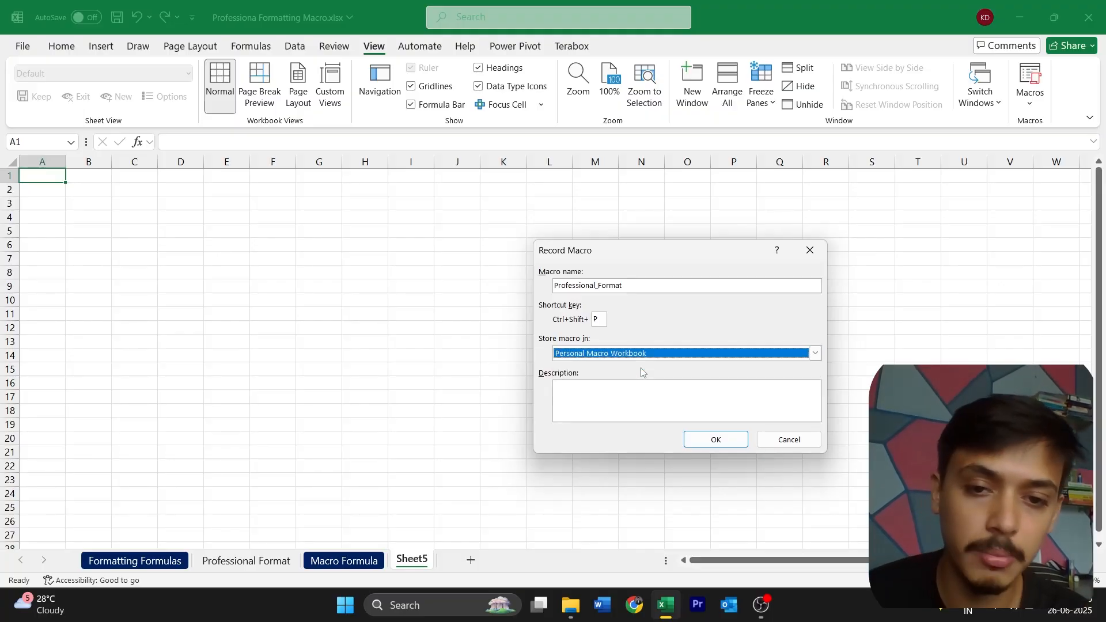
Step: Enter "Gives professional layout to the worksheet" as the macro's description
click(661, 390)
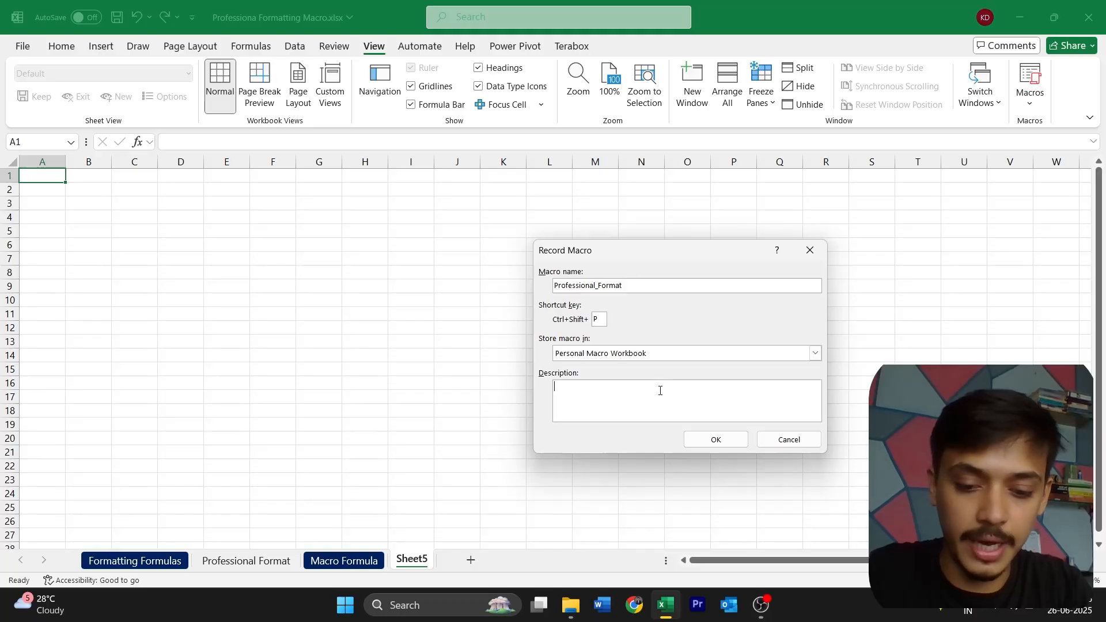
text(Gives profe)
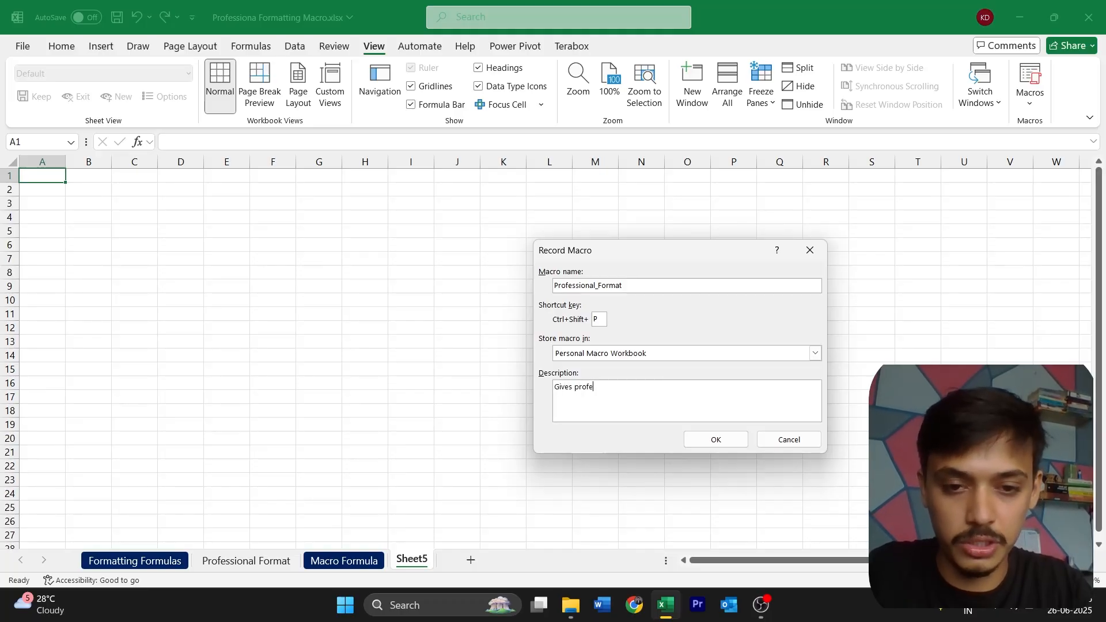
text(ssional layou)
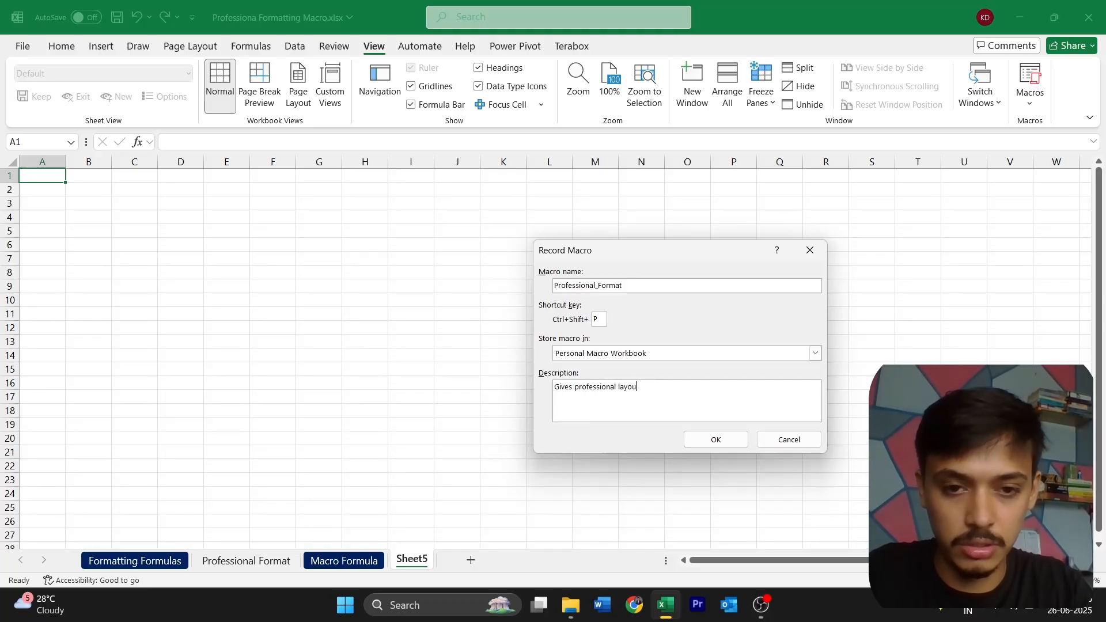
text(t to the shee)
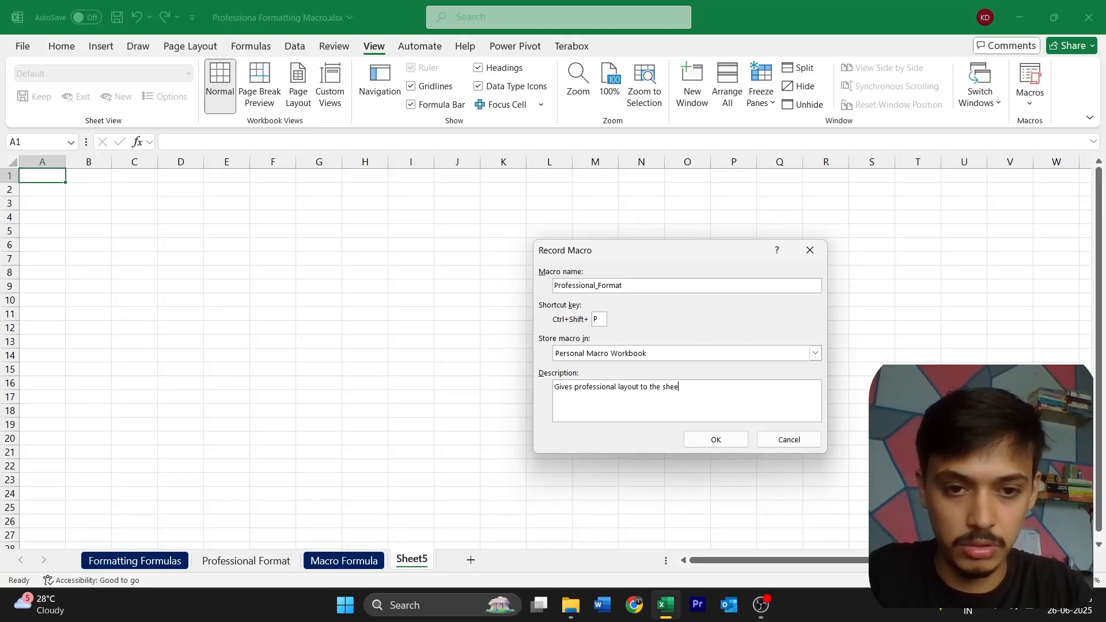
key(BackSpace)
key(BackSpace)
key(BackSpace)
key(BackSpace)
text(worksheet)
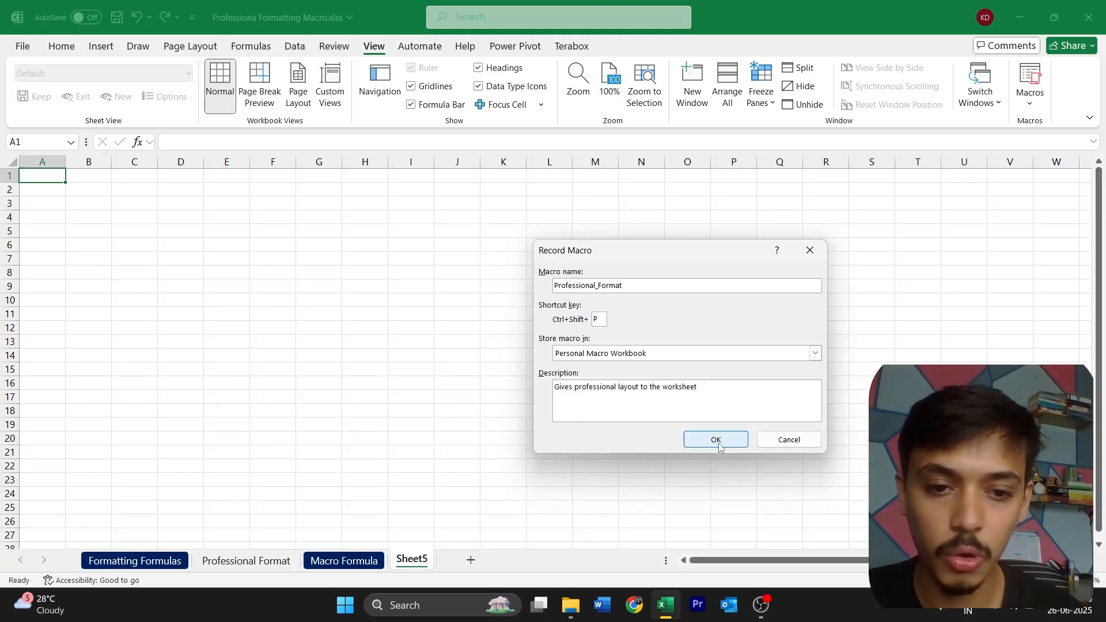
Step: Change the macro's shortcut to Ctrl+Shift+F and start recording the macro
click(716, 439)
key(Return)
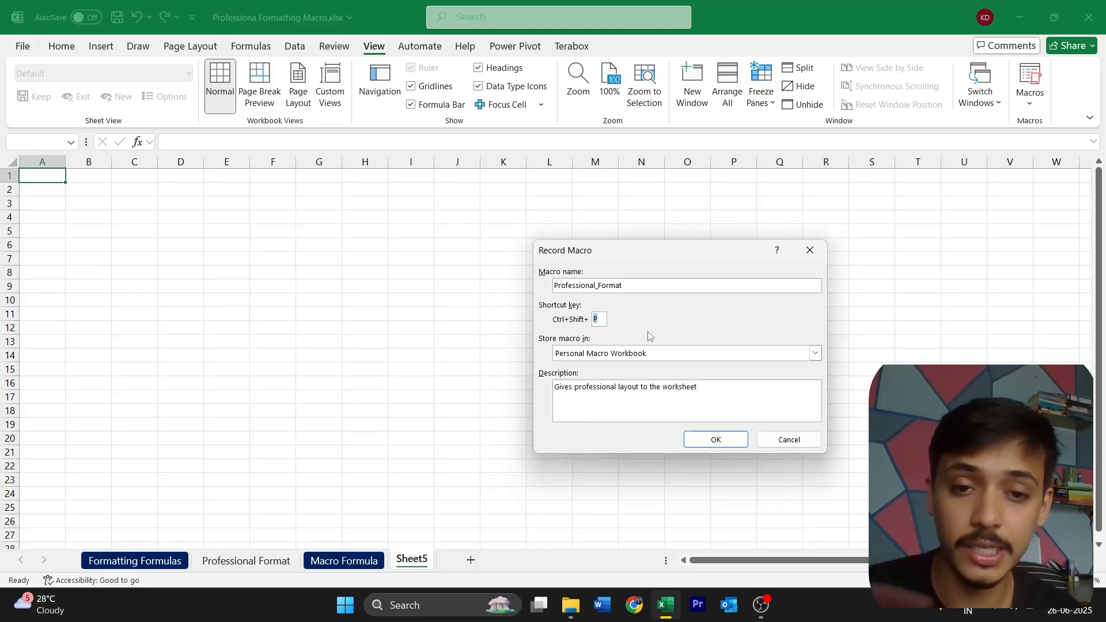
text(f)
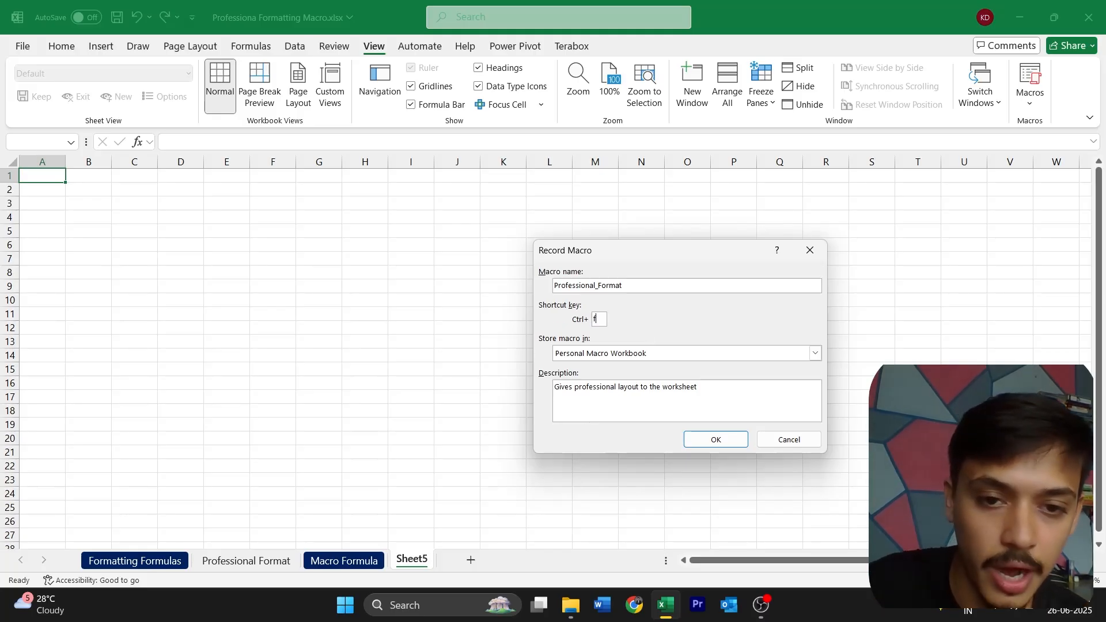
text(F)
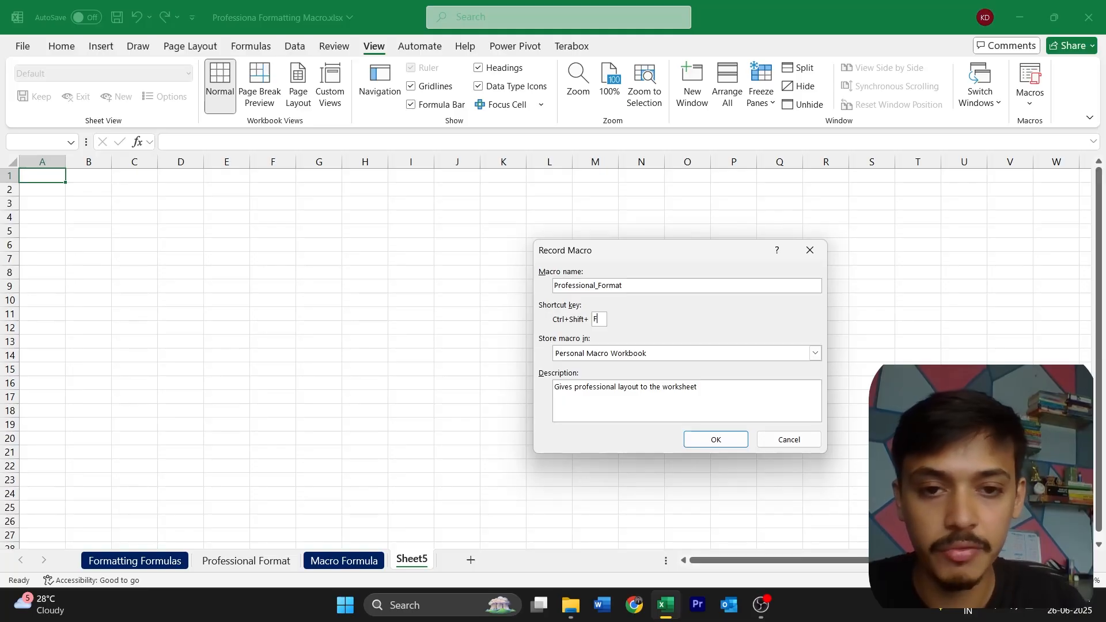
click(738, 438)
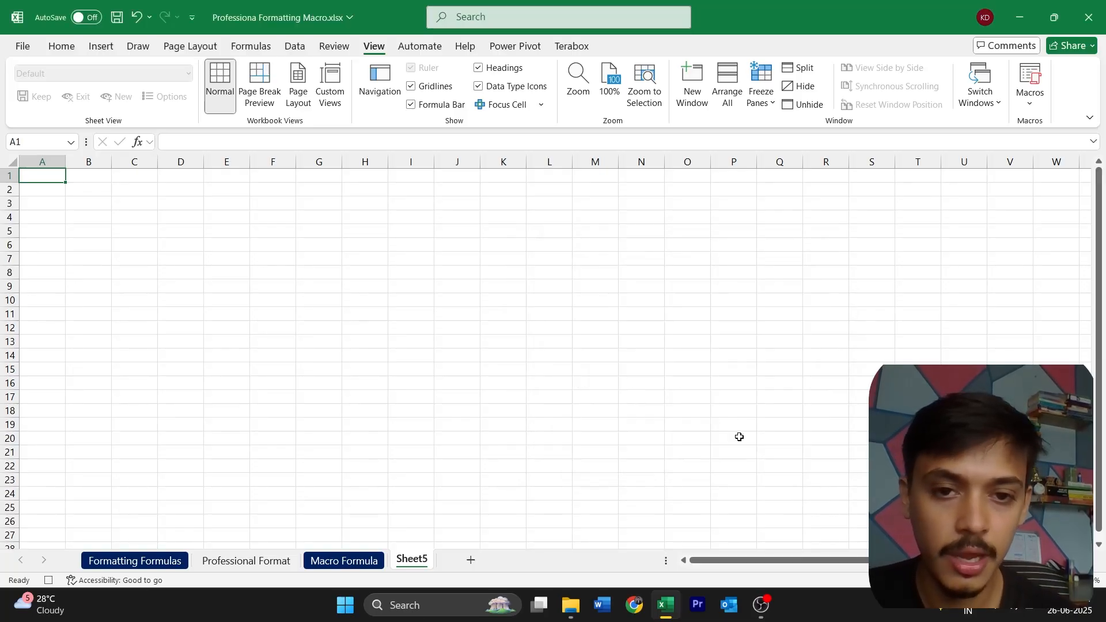
Step: Review the formatting shortcuts listed on the Macro Formula sheet, from Gridlines down to the column sizing entry
click(1026, 110)
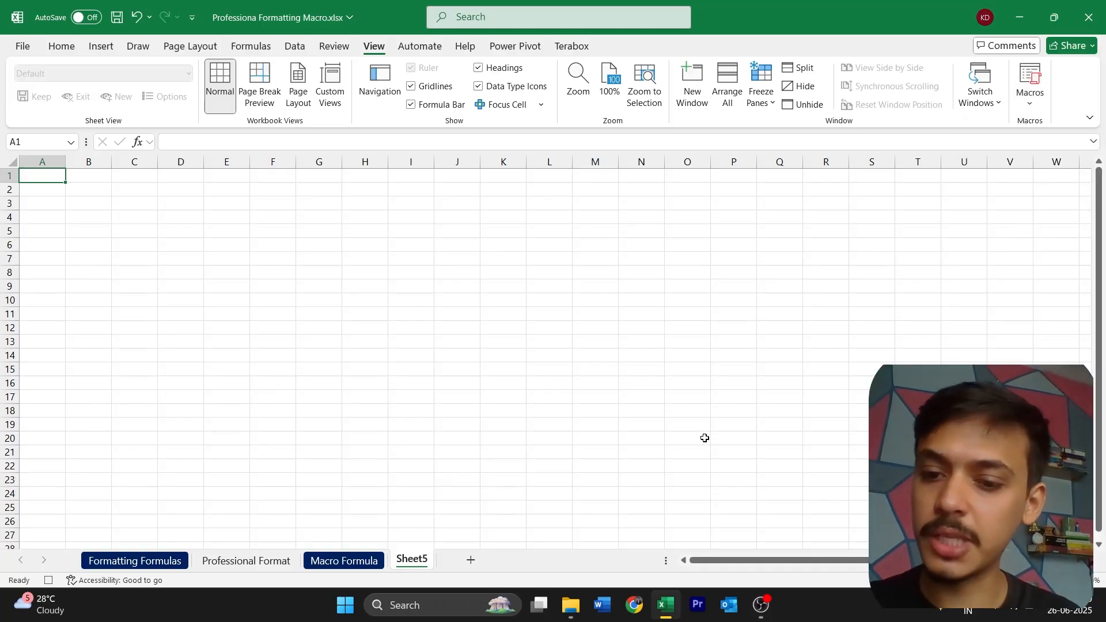
key(ctrl+Page_Up)
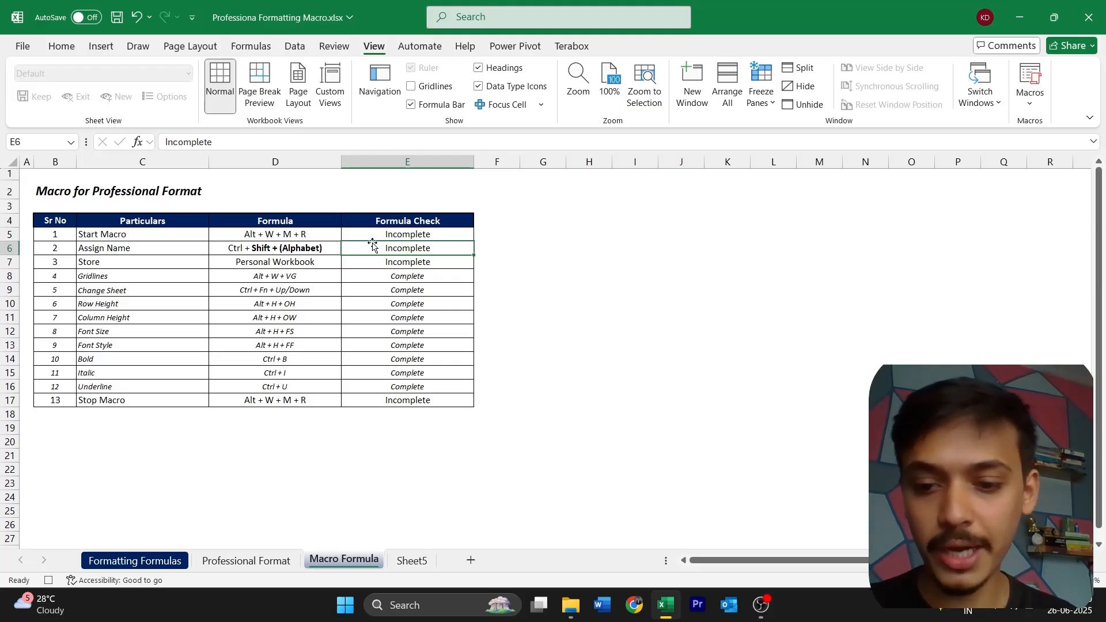
key(Down)
key(Down)
key(Left)
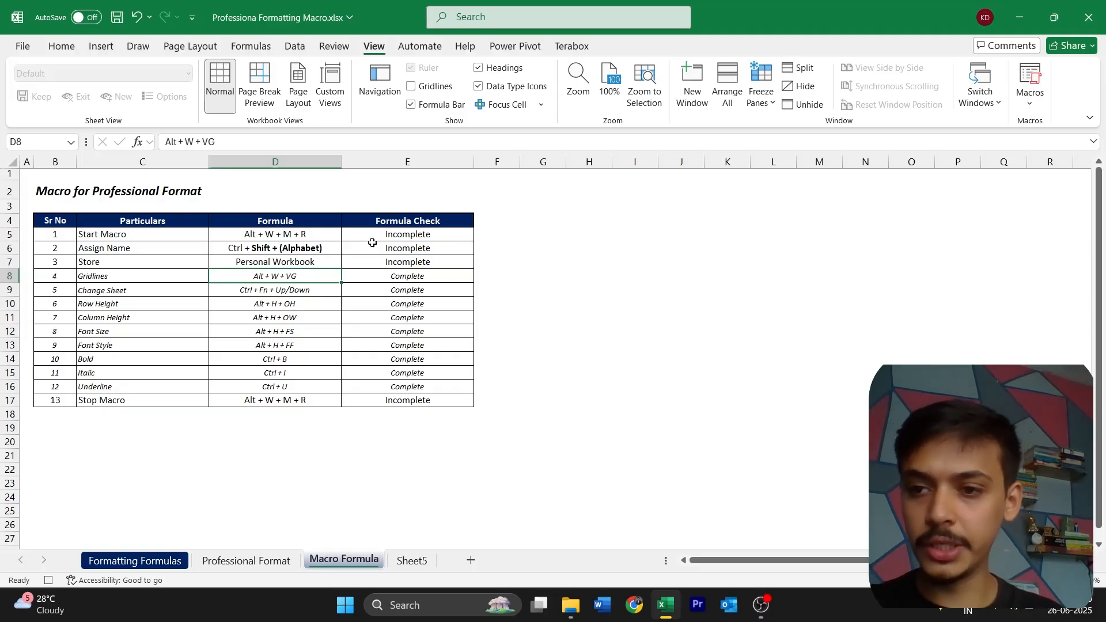
key(Down)
key(Down)
key(Down)
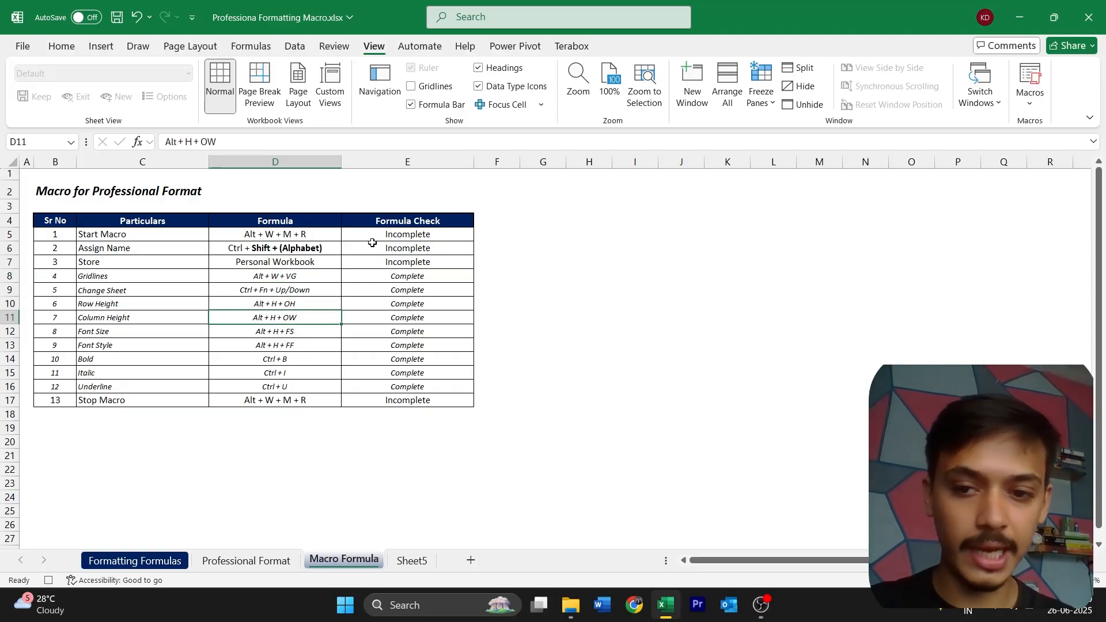
Step: Return to the blank Sheet5 and hide its gridlines
key(ctrl+Page_Down)
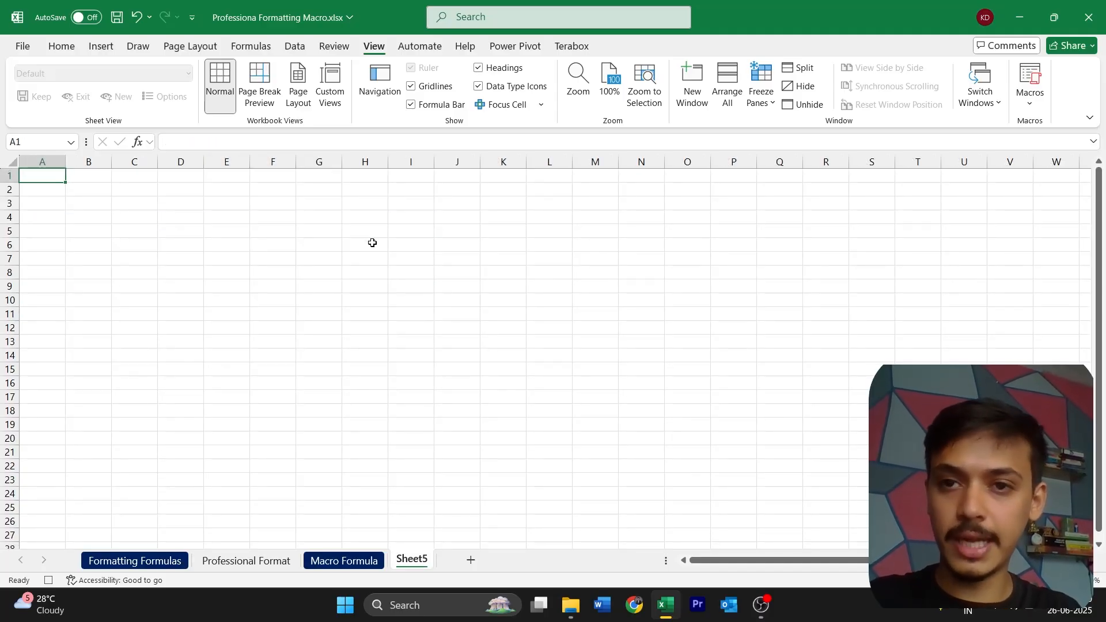
key(alt+w)
key(v)
key(g)
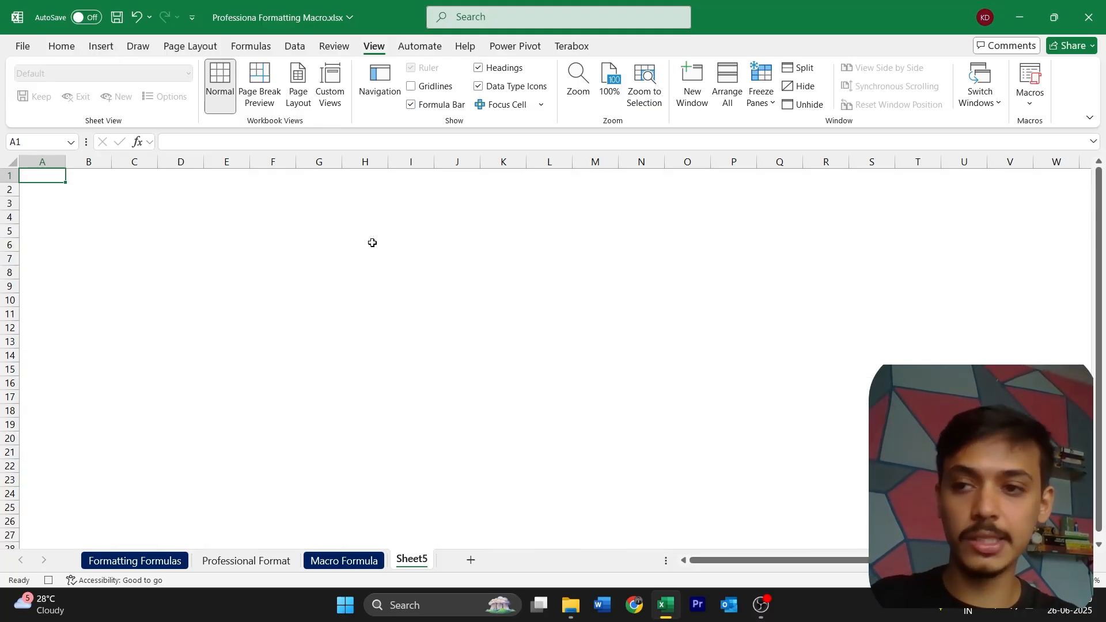
Step: Set the row height of row 1 to 12 and the width of column A to 2
key(alt+h)
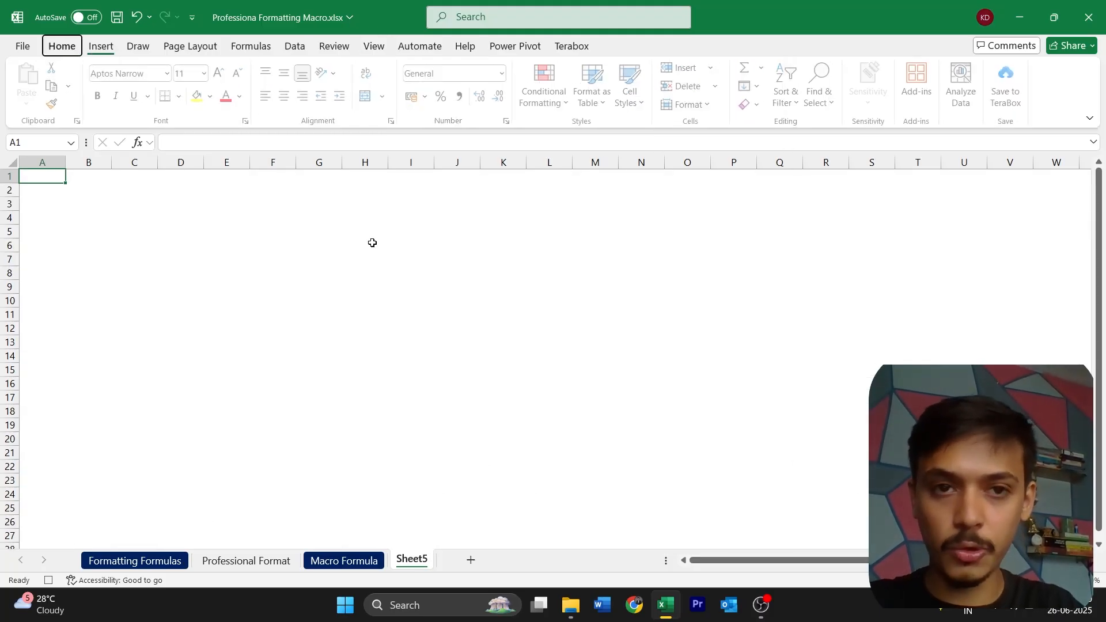
text(oh)
text(12)
key(Return)
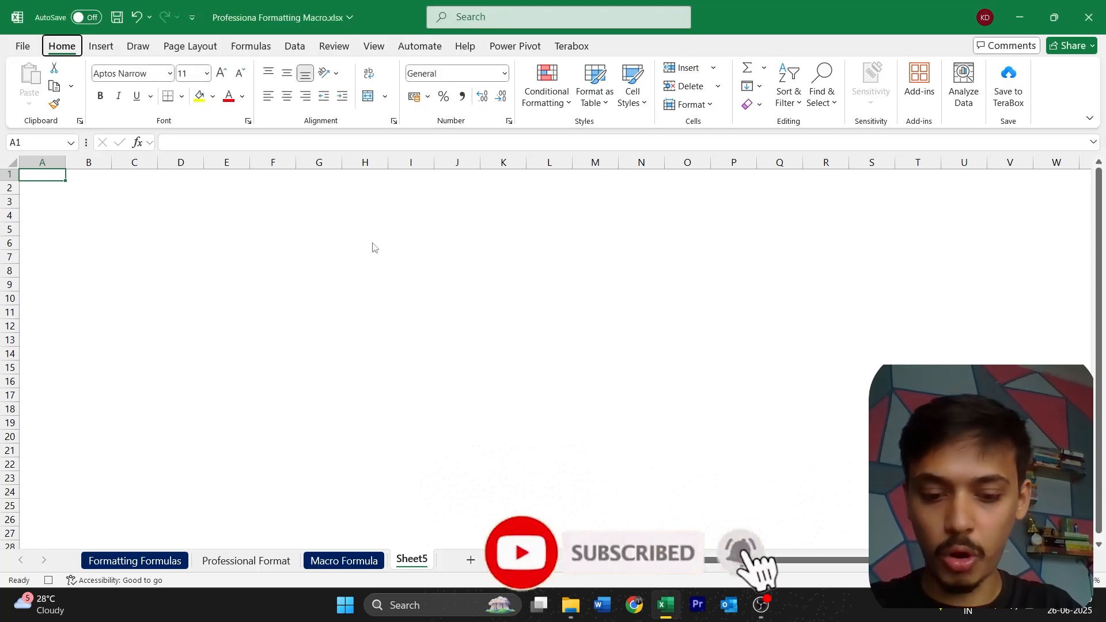
key(alt+h)
text(ow2)
key(Return)
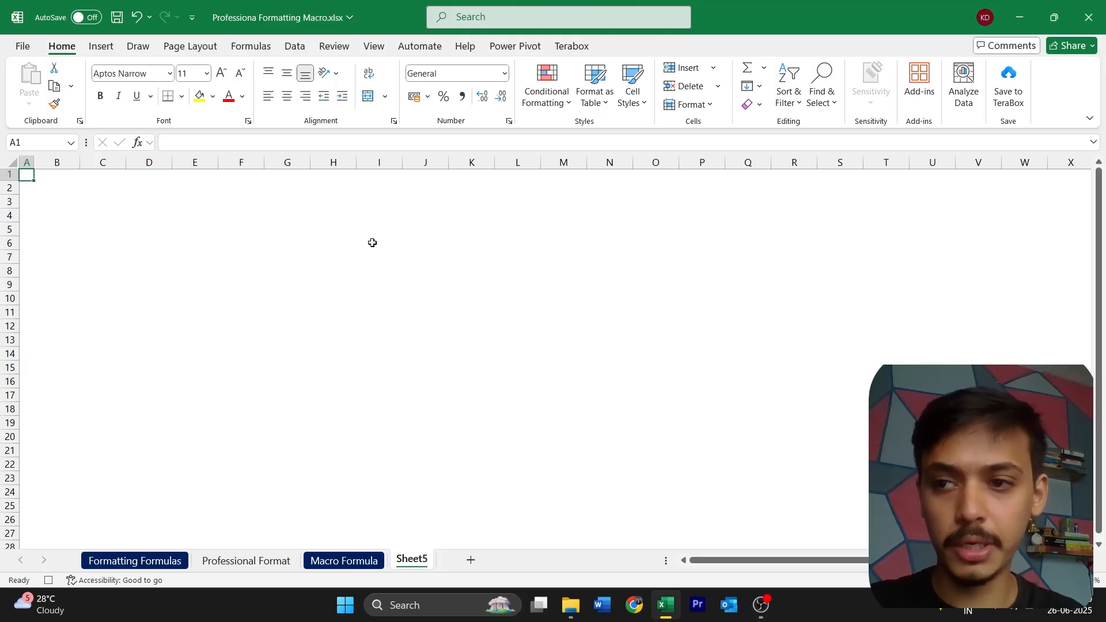
Step: Enter the heading "Macro for Professional Format" in cell B2
key(Right)
key(Down)
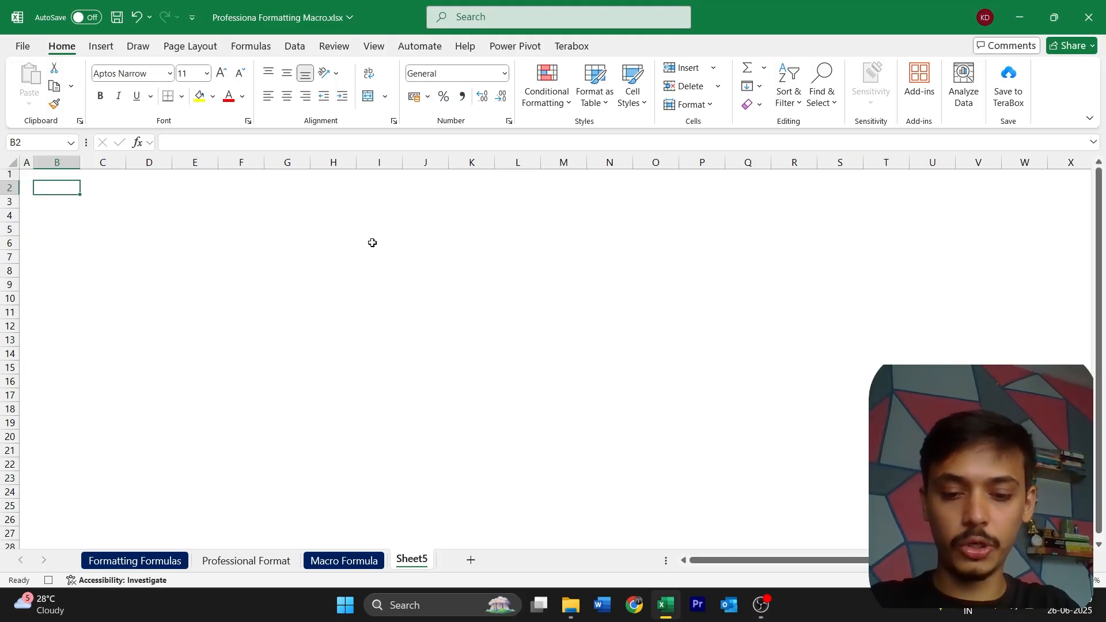
text(Macro )
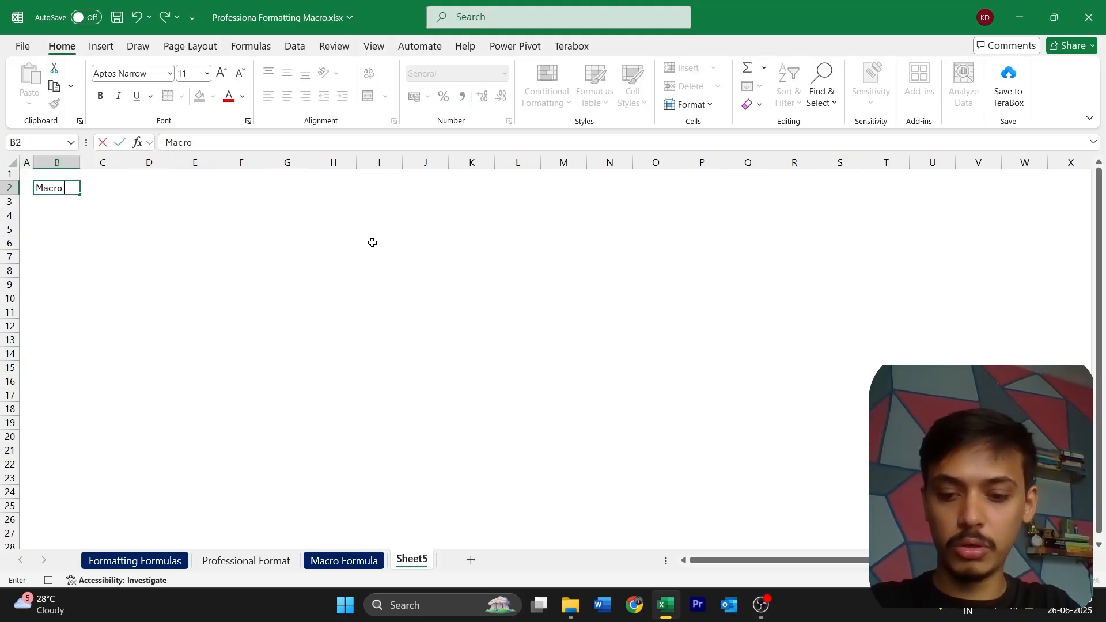
text(for Professi)
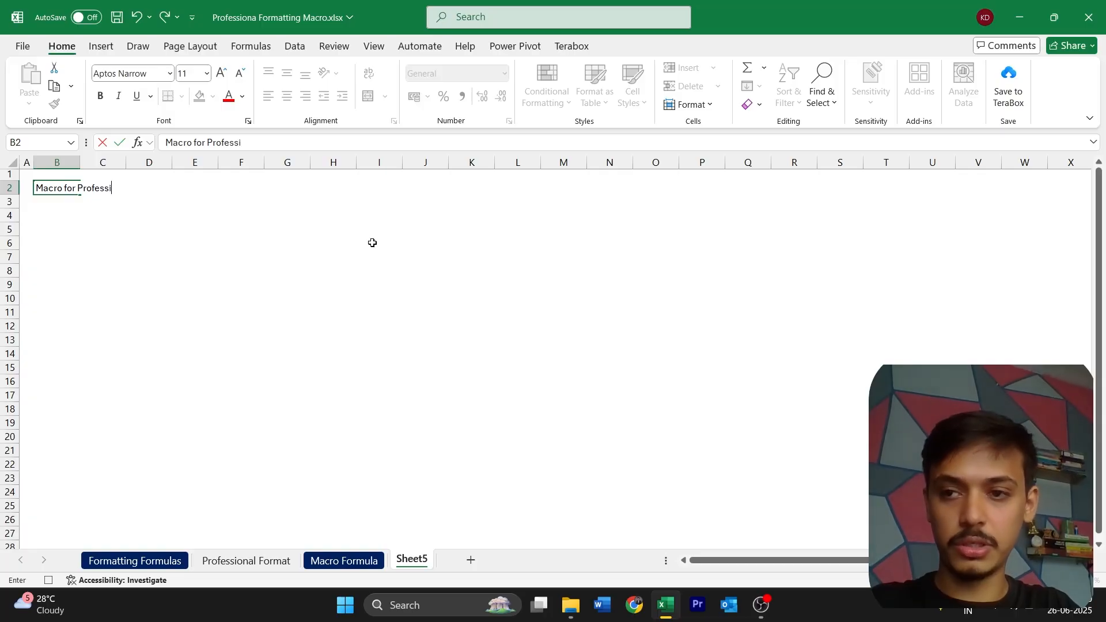
text(onal Format)
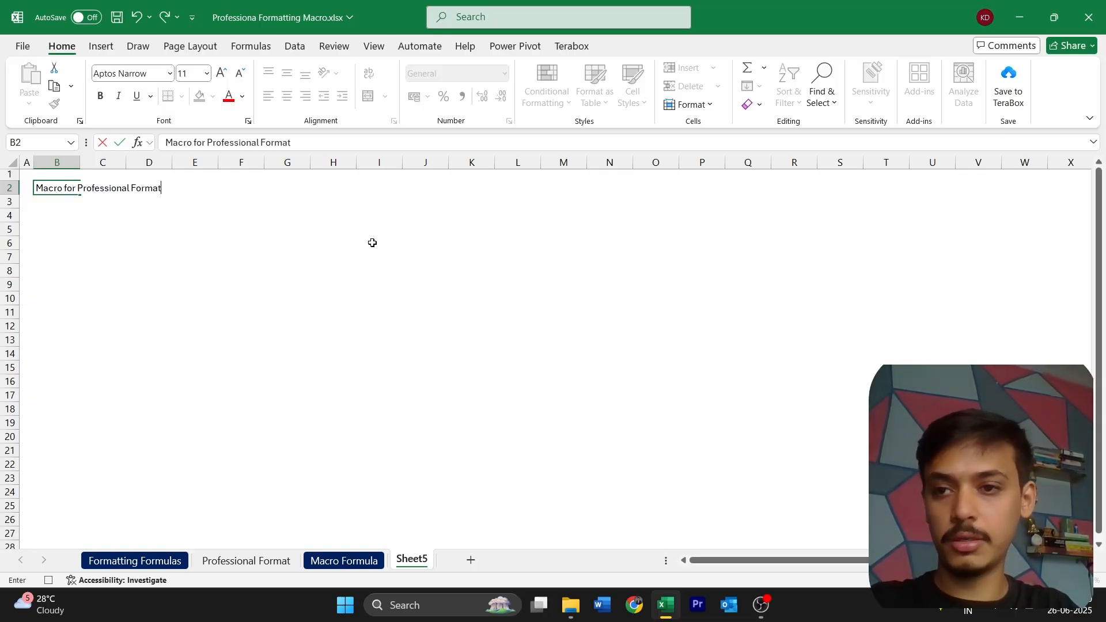
key(Return)
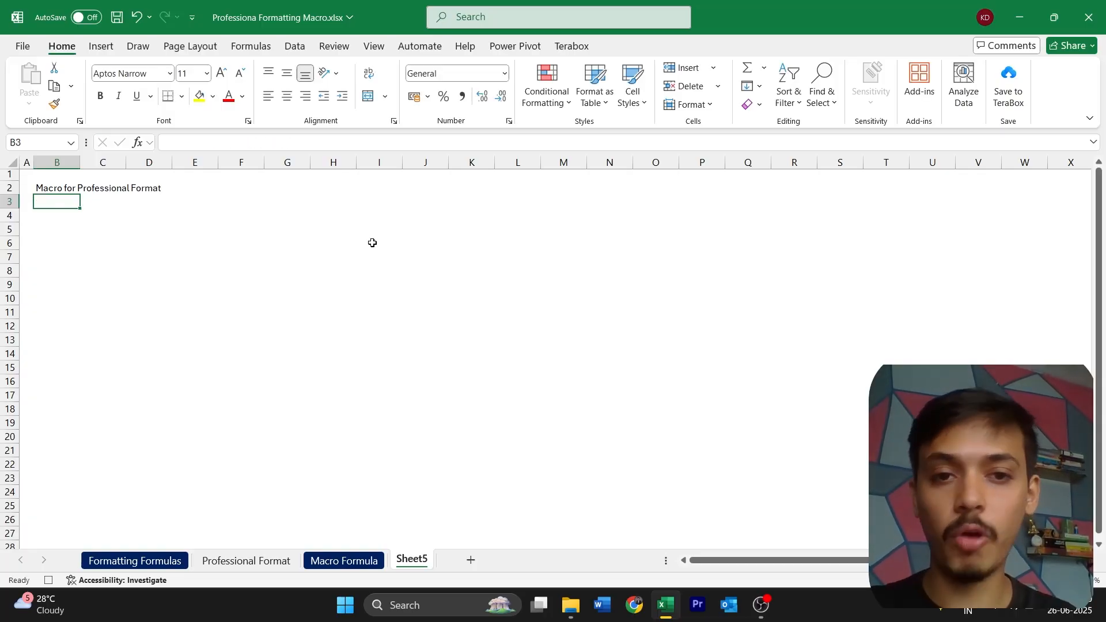
Step: Change the font of the entire sheet to Calibri
key(Up)
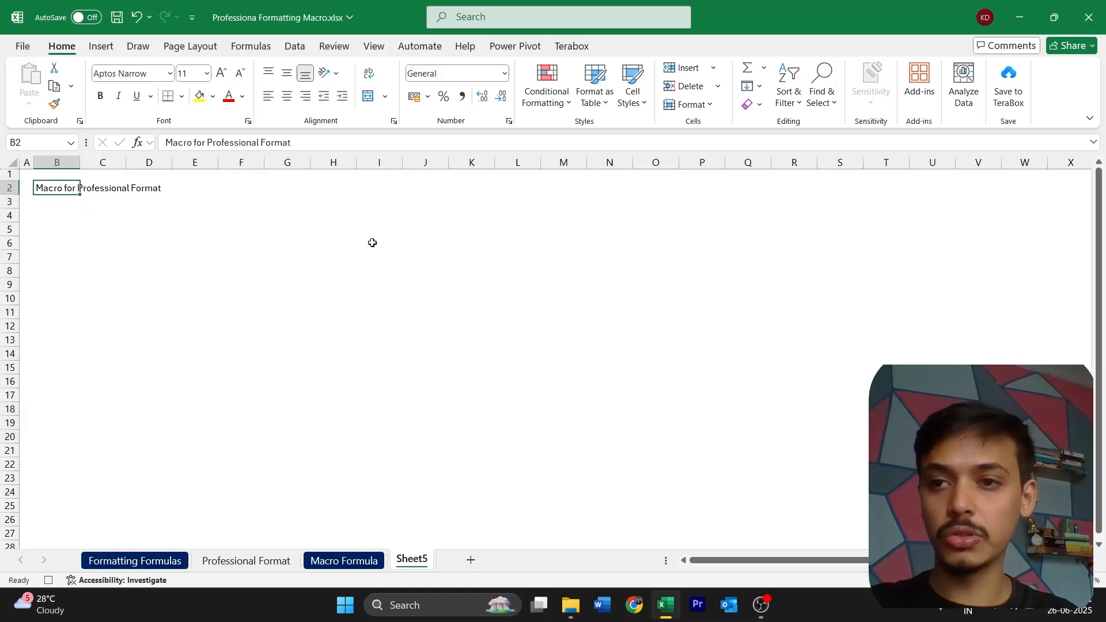
key(ctrl+a)
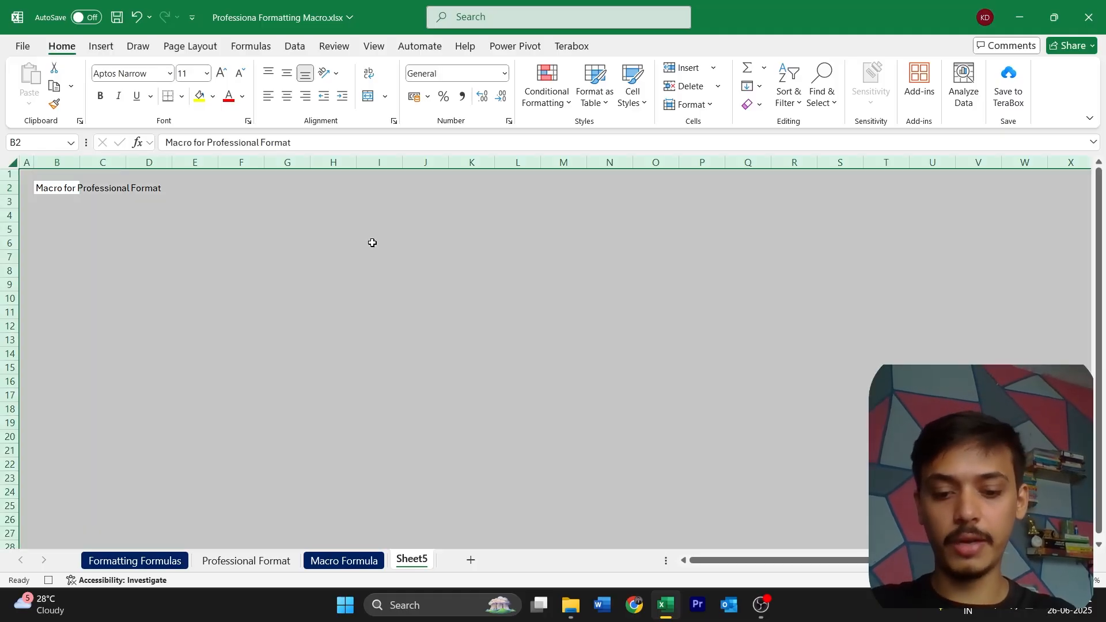
key(alt)
key(h)
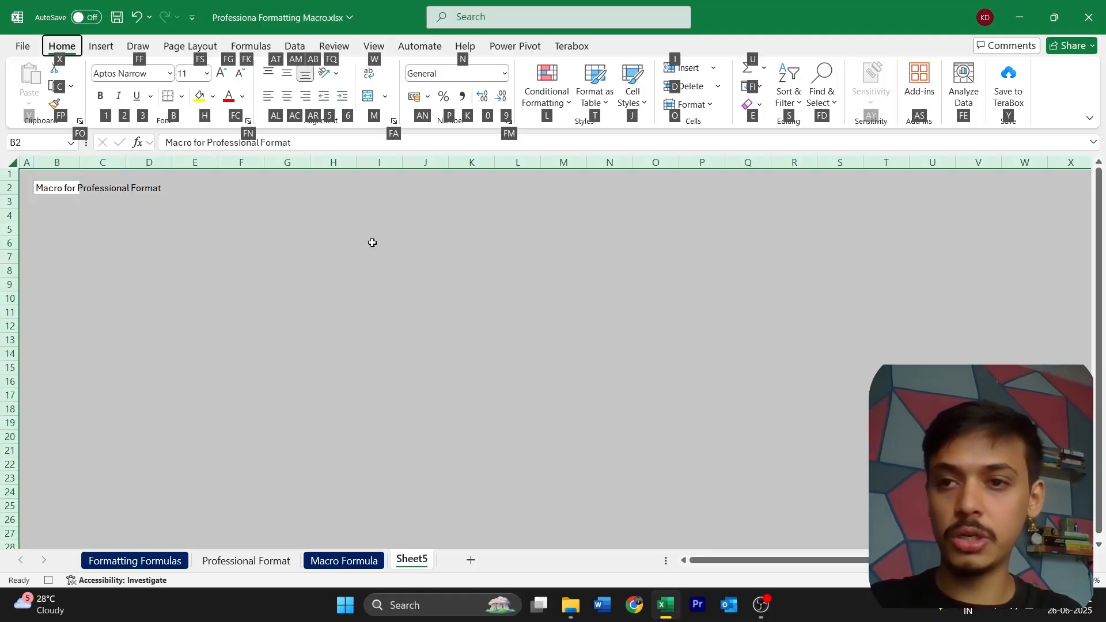
key(f)
key(f)
text(Calibri)
key(Return)
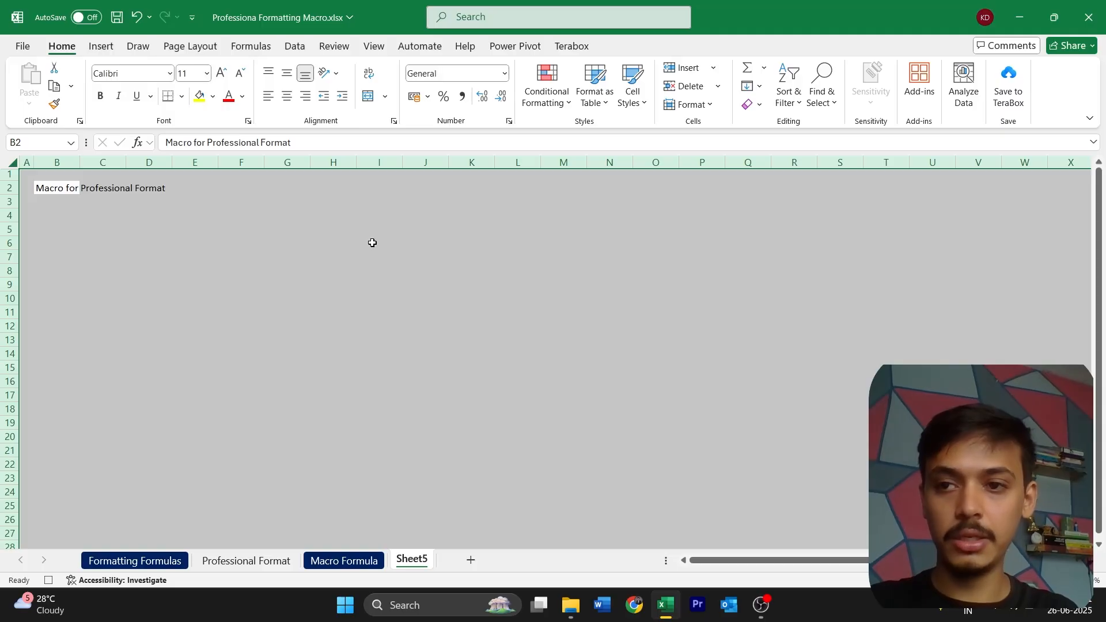
Step: Reduce the selection to the heading in cell B2 and set its font size to 14
key(alt)
key(h)
key(shift+BackSpace)
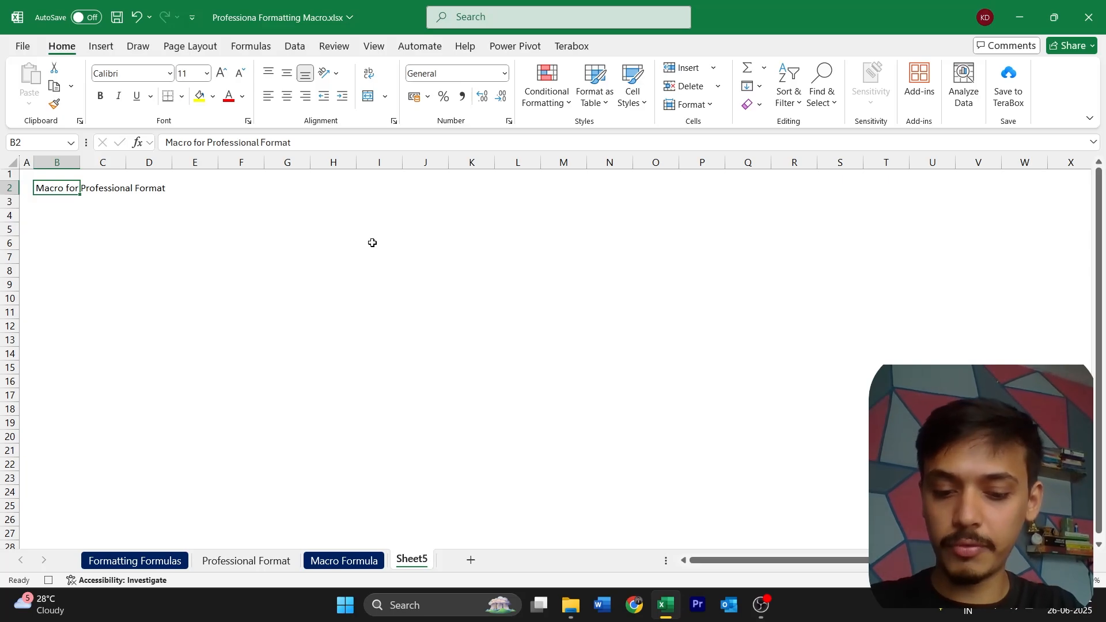
key(alt)
text(hfs)
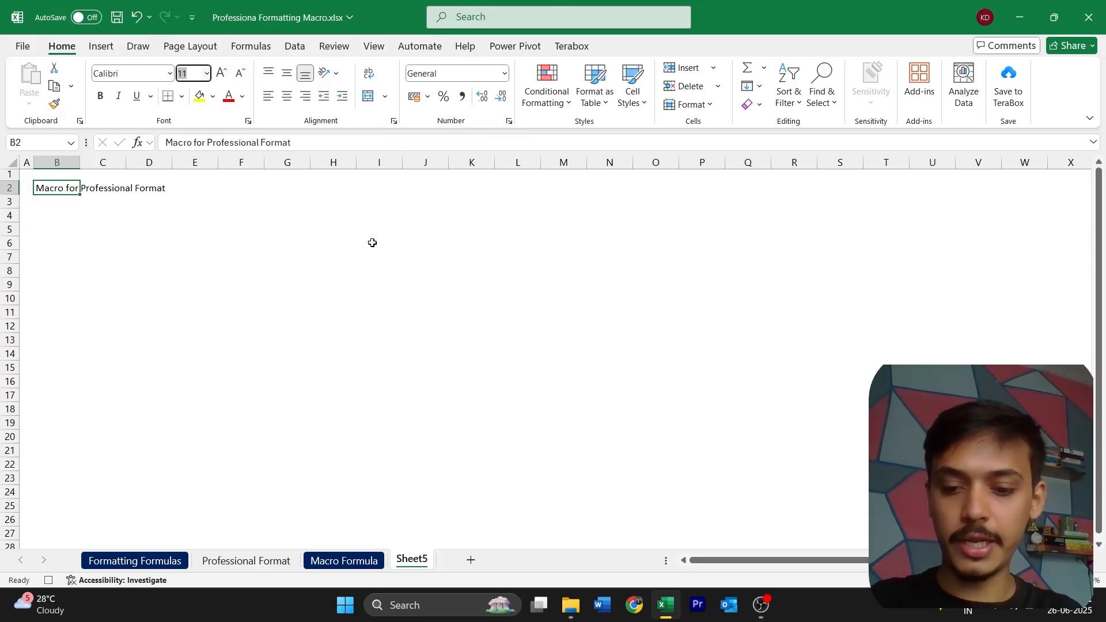
text(14)
key(Return)
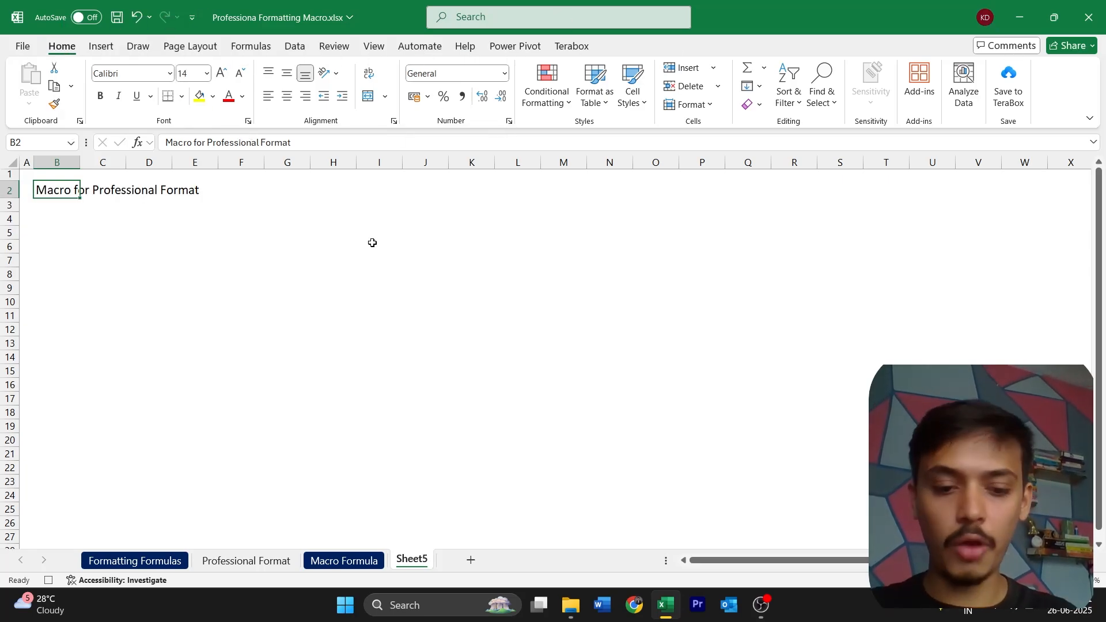
Step: Make the heading in cell B2 bold, underlined and italic
key(ctrl+b)
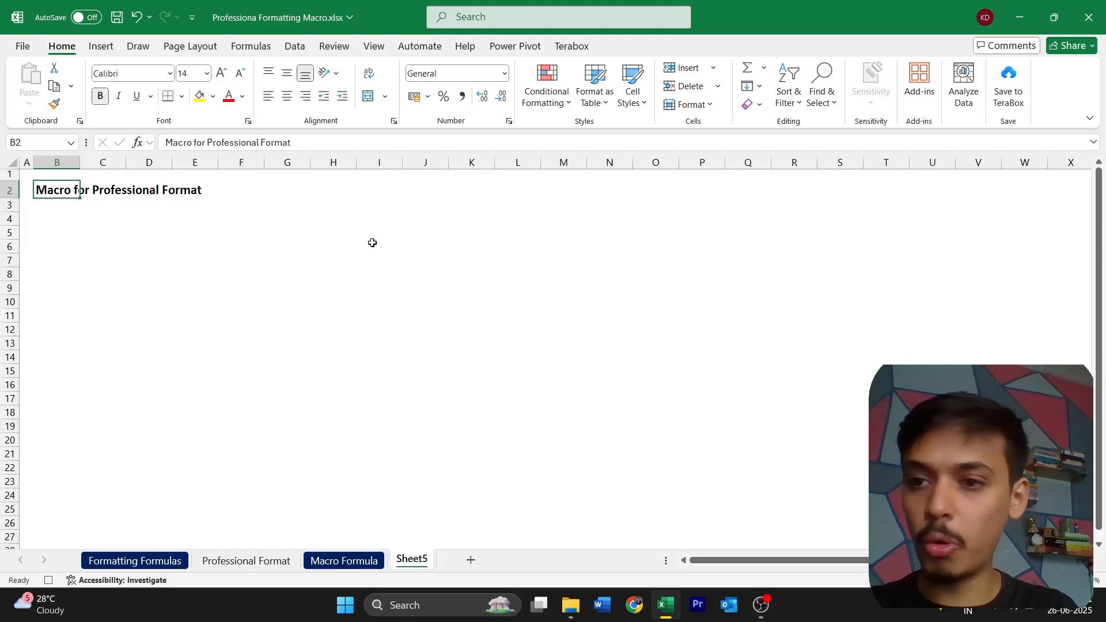
key(ctrl+u)
key(ctrl+i)
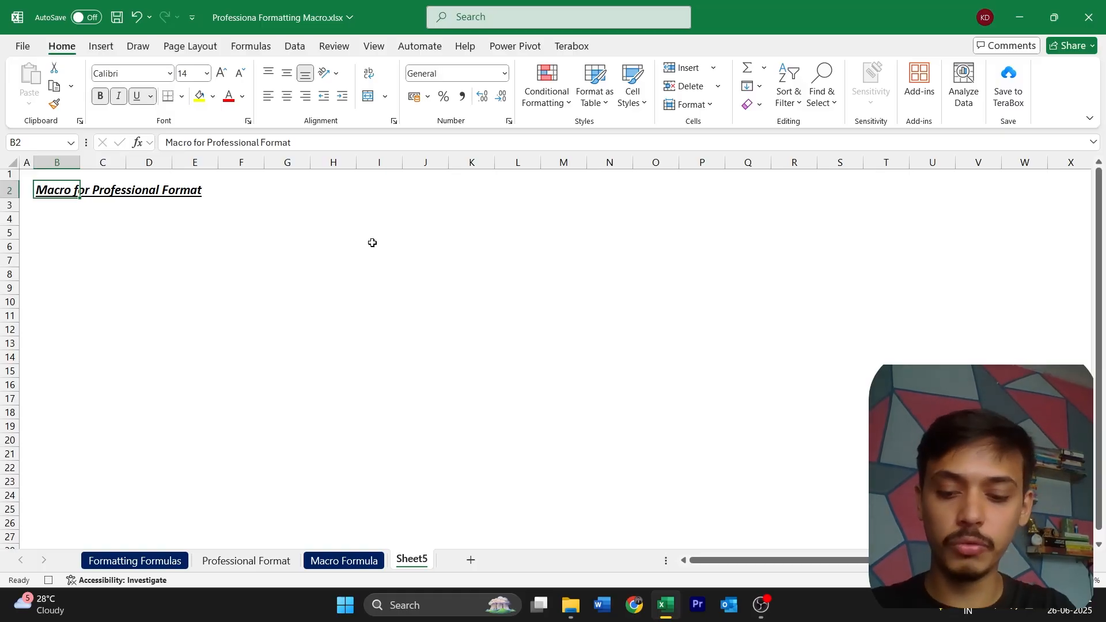
Step: Stop recording the Professional_Format macro
key(alt)
key(w)
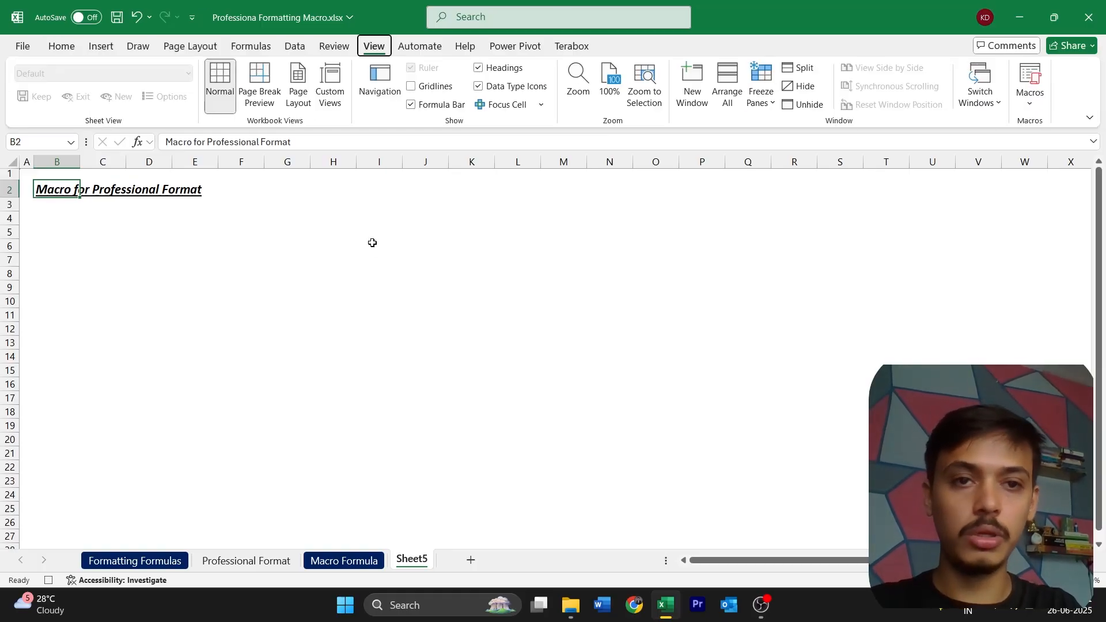
key(m)
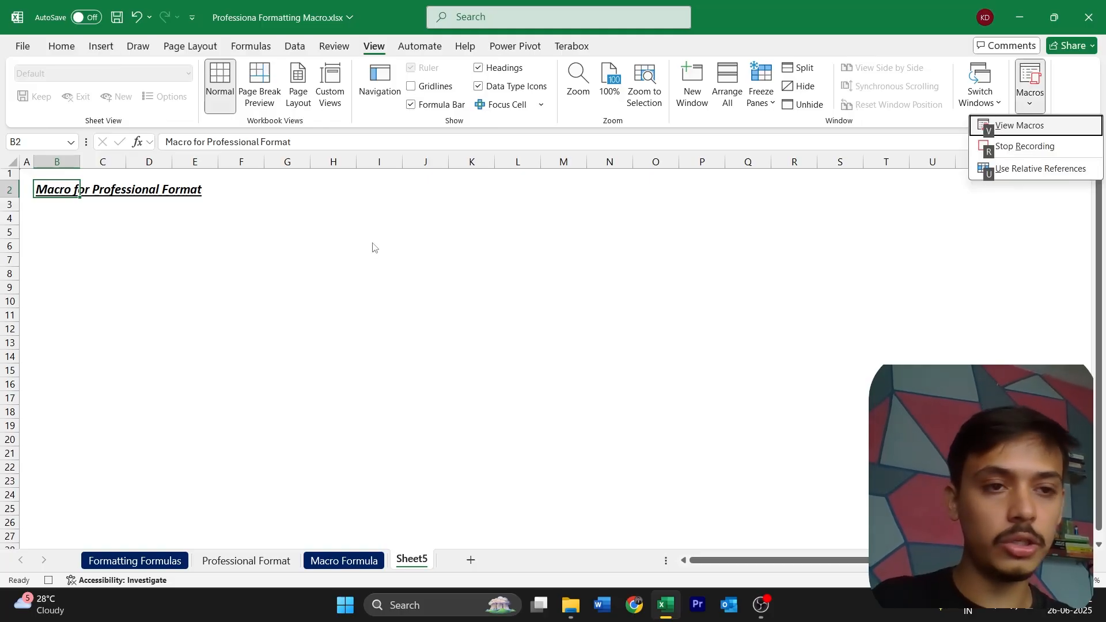
key(r)
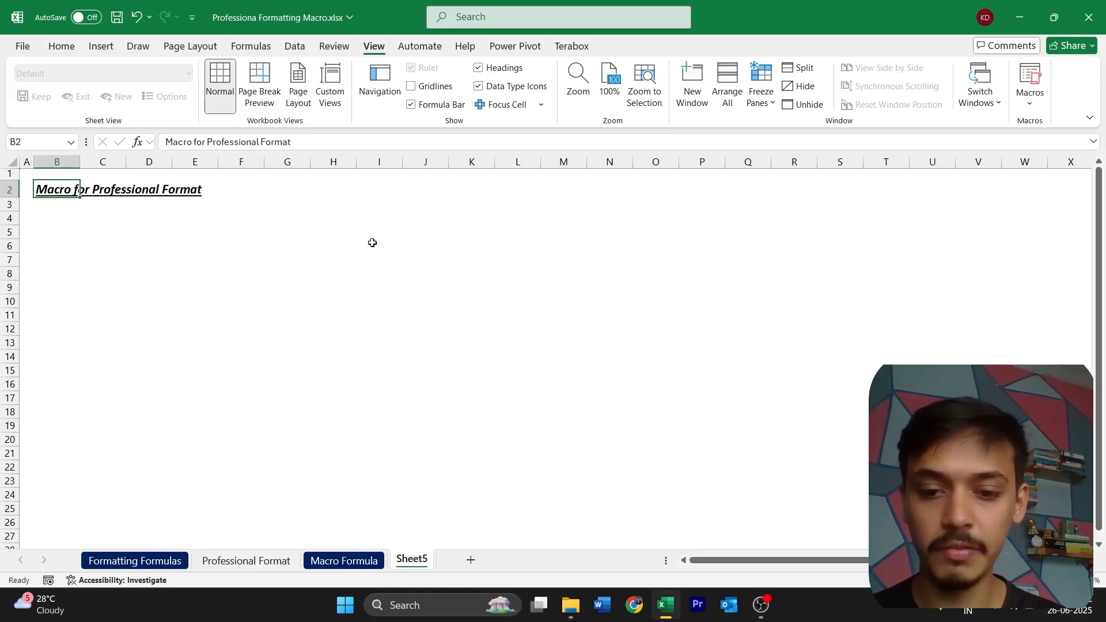
Step: Run the Professional_Format macro on a newly added sheet and replace the heading in cell B2 with "Cashflow"
click(469, 560)
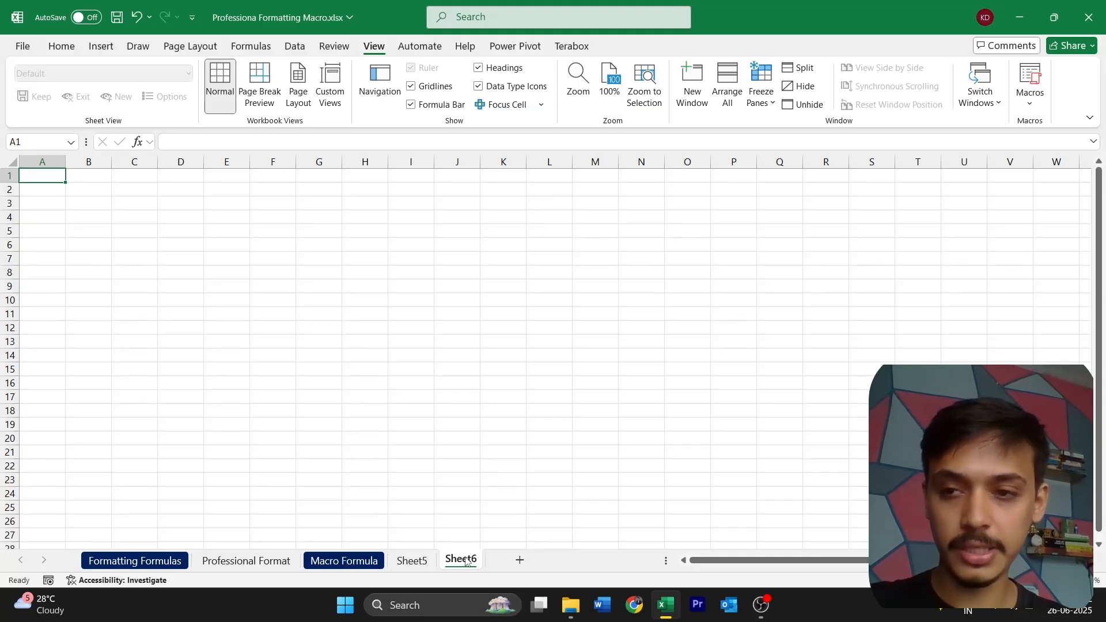
key(ctrl+shift+p)
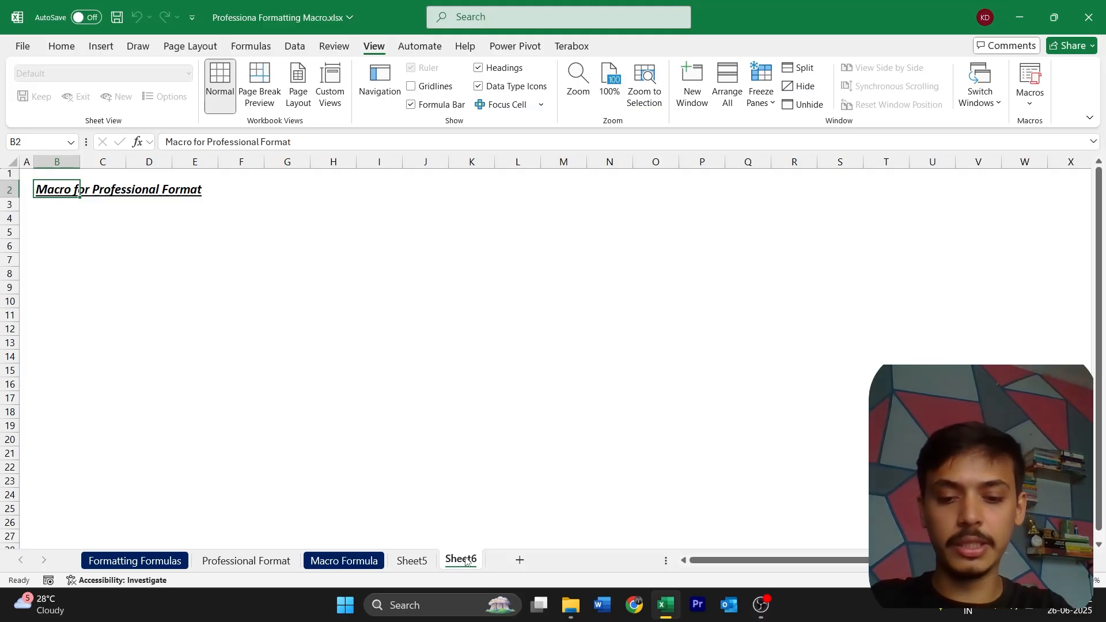
text(Cas)
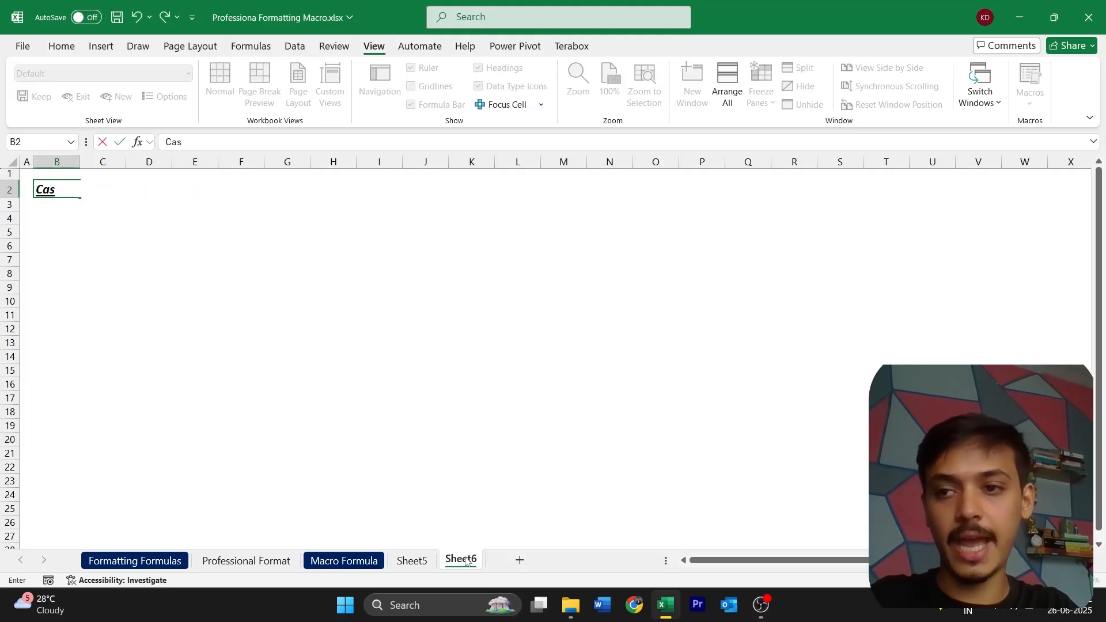
text(hflow)
key(Return)
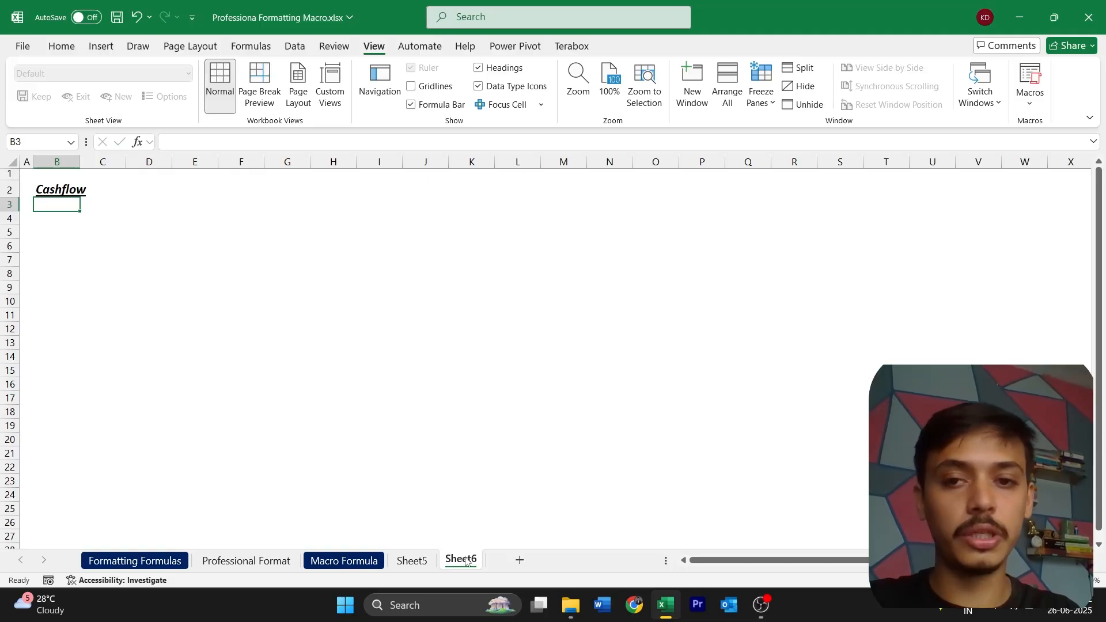